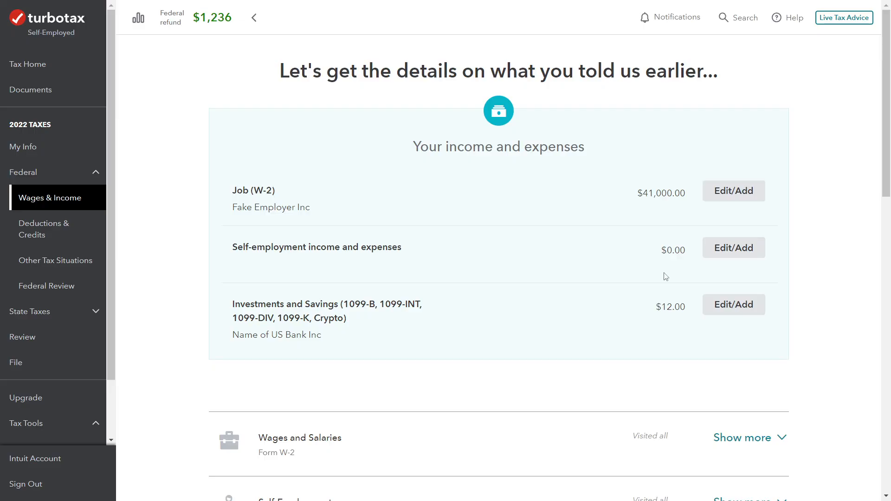
Report having self-employment income or expenses and enter E Commerce as the type of work
left_click(718, 255)
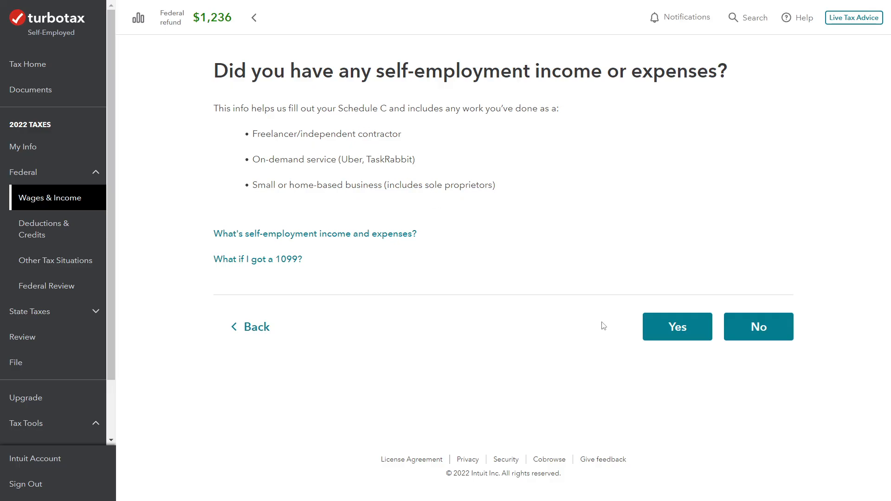
left_click(673, 332)
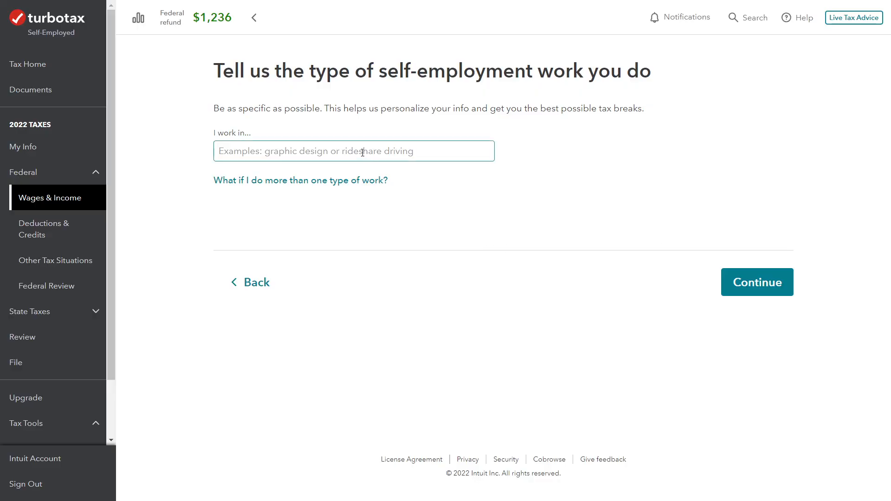
left_click(362, 152)
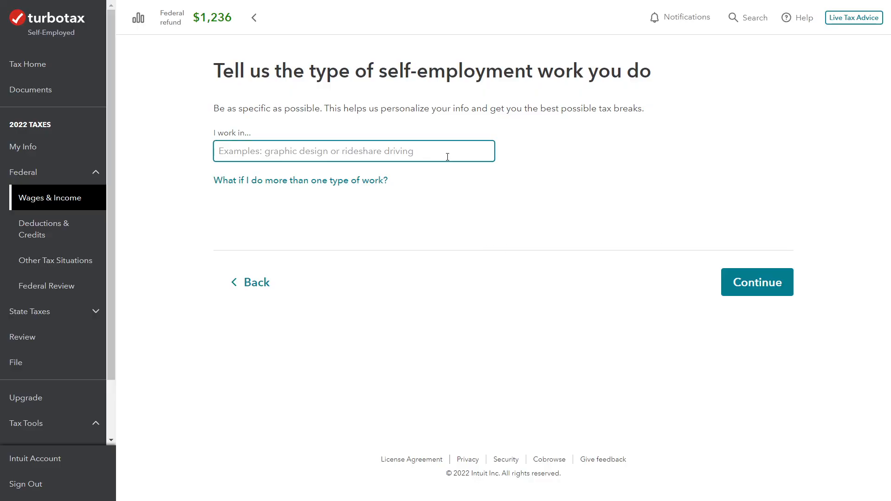
type("E Commerce")
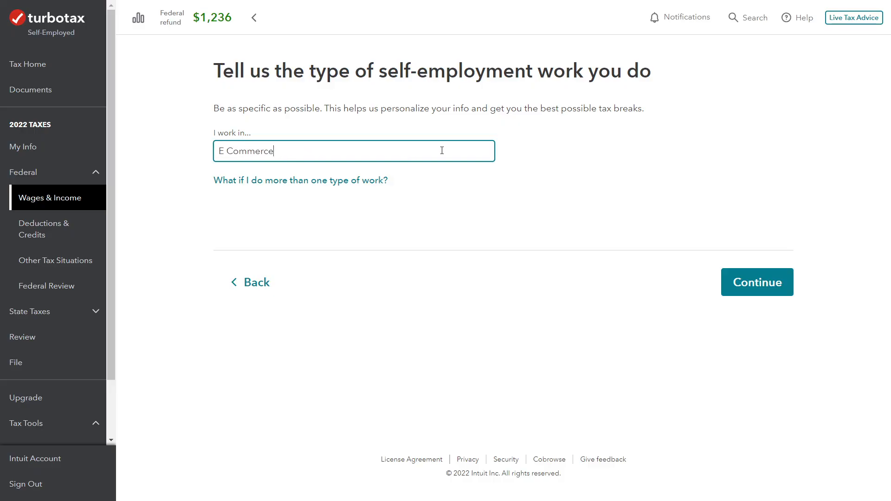
left_click(723, 289)
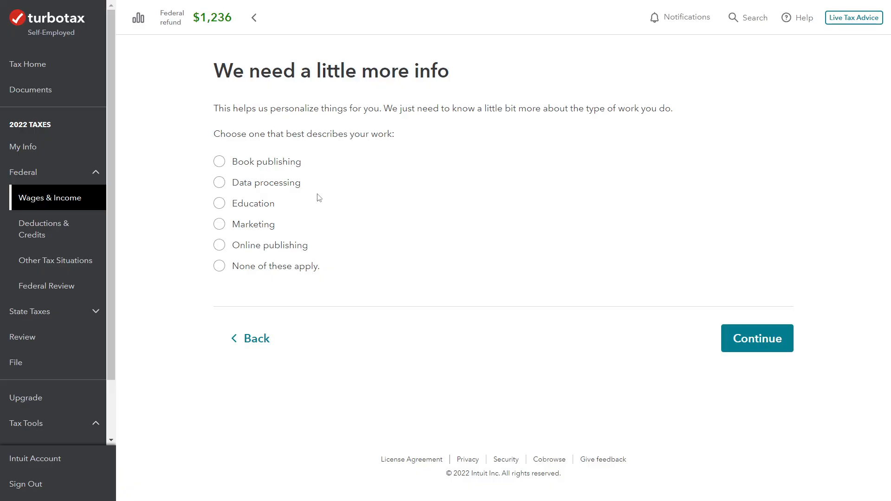
Indicate that none of the suggested work descriptions apply and classify the E Commerce work as a business
left_click(312, 269)
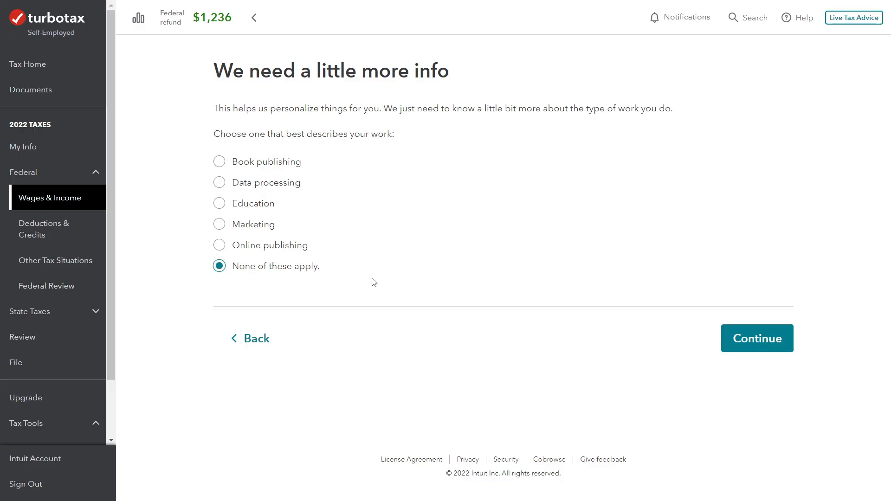
left_click(728, 344)
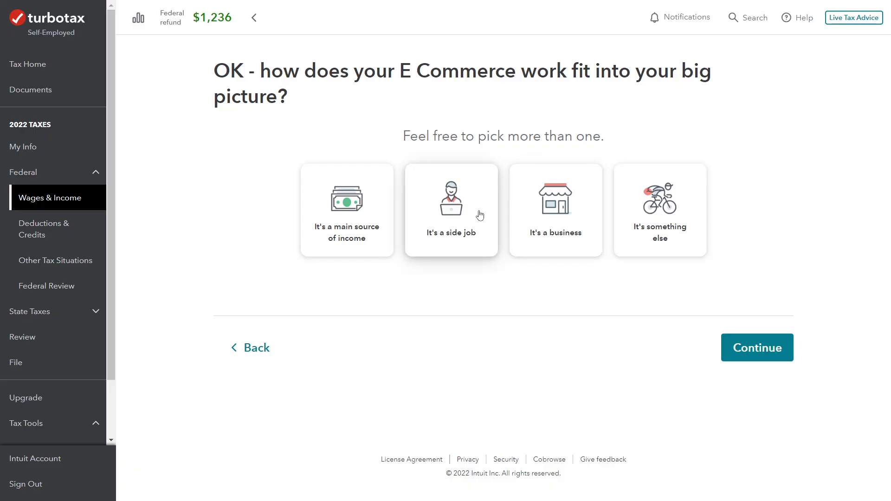
left_click(541, 213)
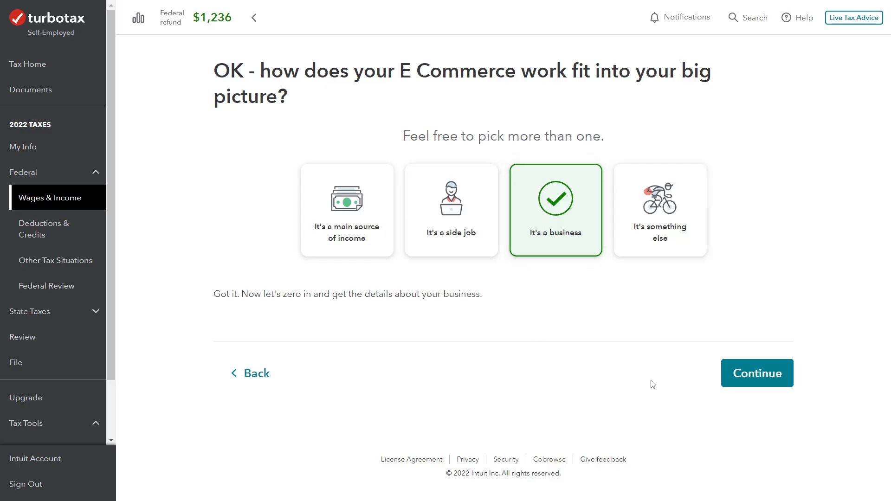
left_click(763, 388)
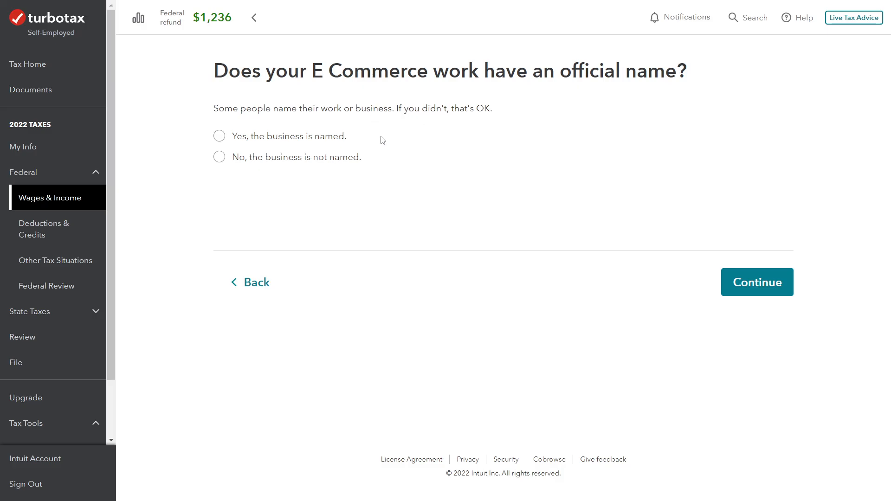
State that the business is not named and that it uses the home address
left_click(220, 157)
left_click(748, 285)
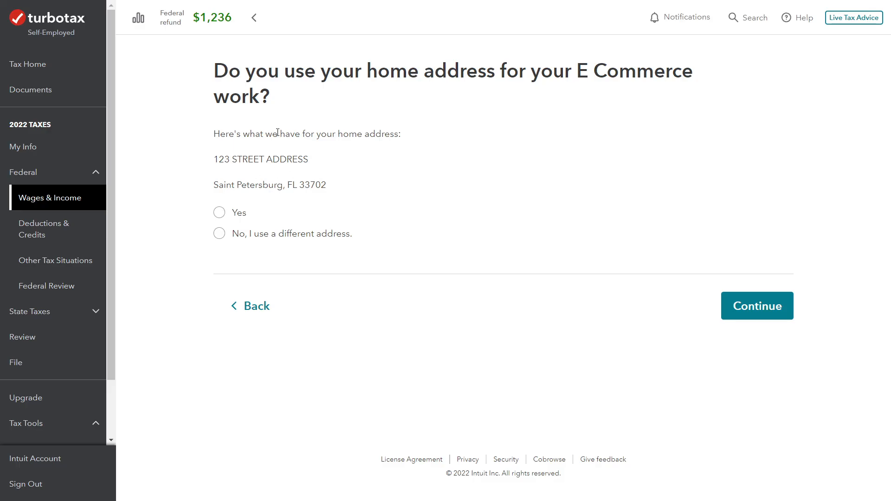
left_click(219, 213)
left_click(776, 311)
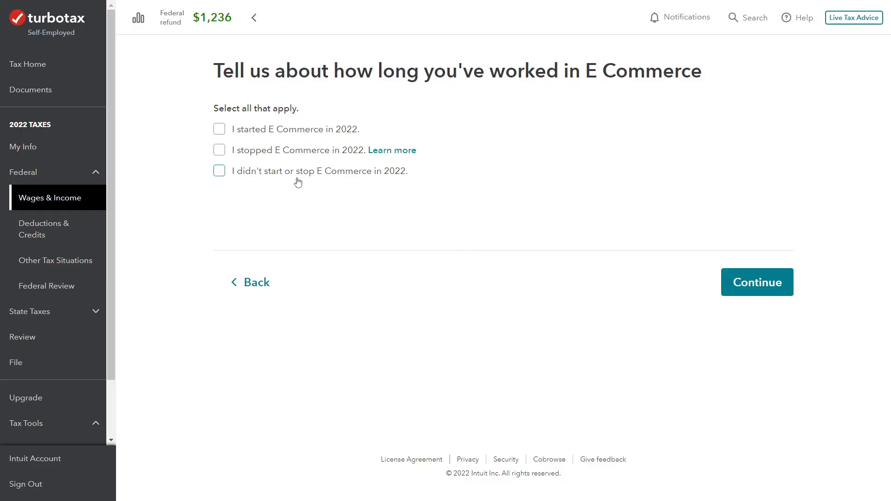
Indicate that the E Commerce work started in 2022, with 03/01/2022 as its start date
left_click(220, 129)
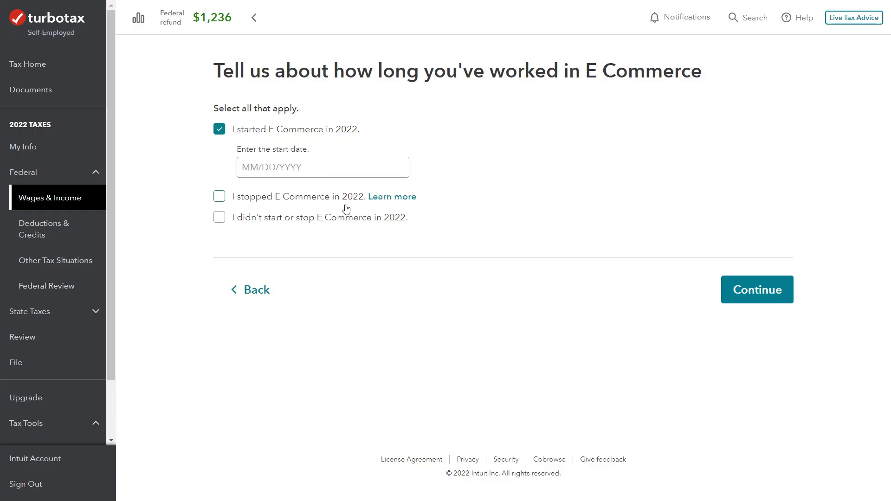
left_click(324, 168)
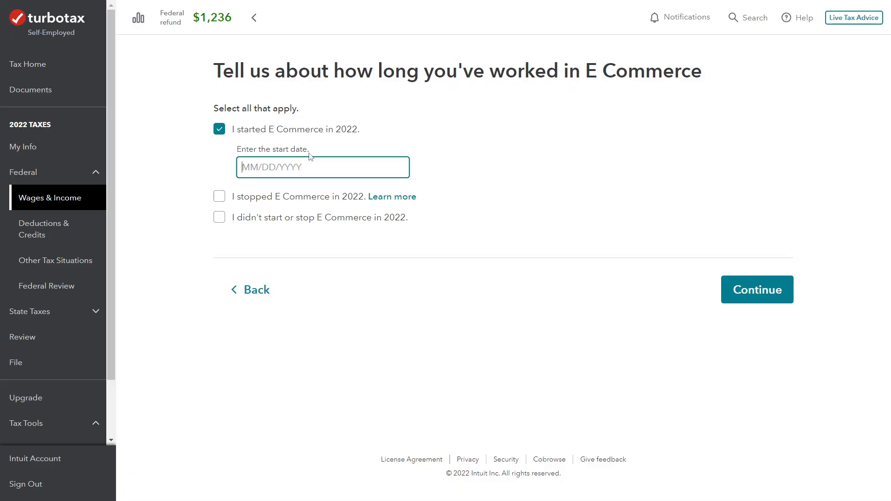
type("03/01/2022")
left_click(765, 294)
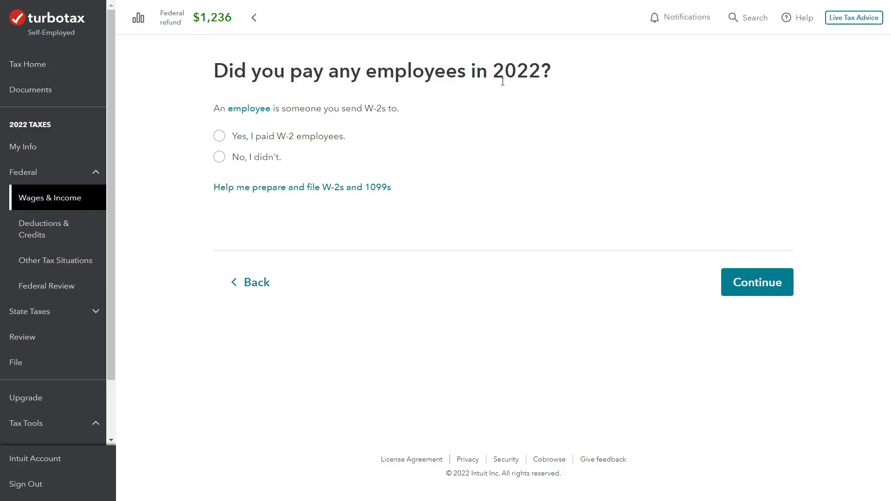
Declare that no W-2 employees were paid and that no contractor or 1099 payments were made
left_click(220, 158)
left_click(741, 282)
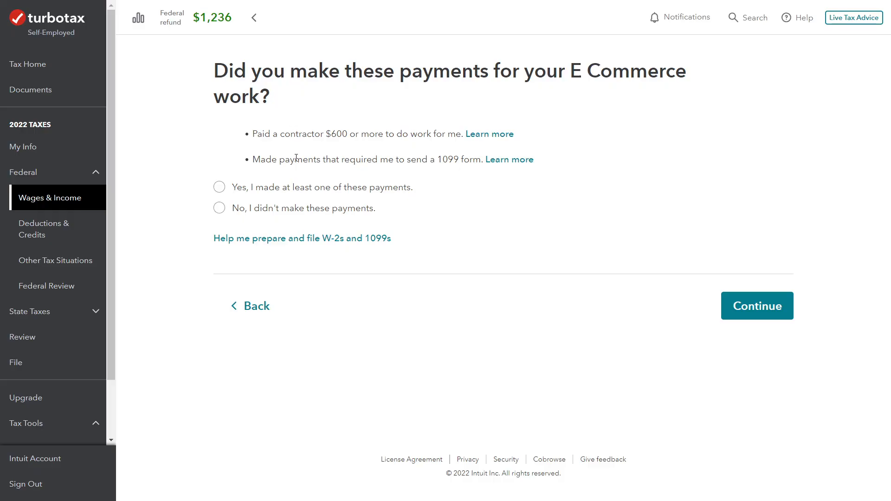
left_click(219, 208)
left_click(736, 304)
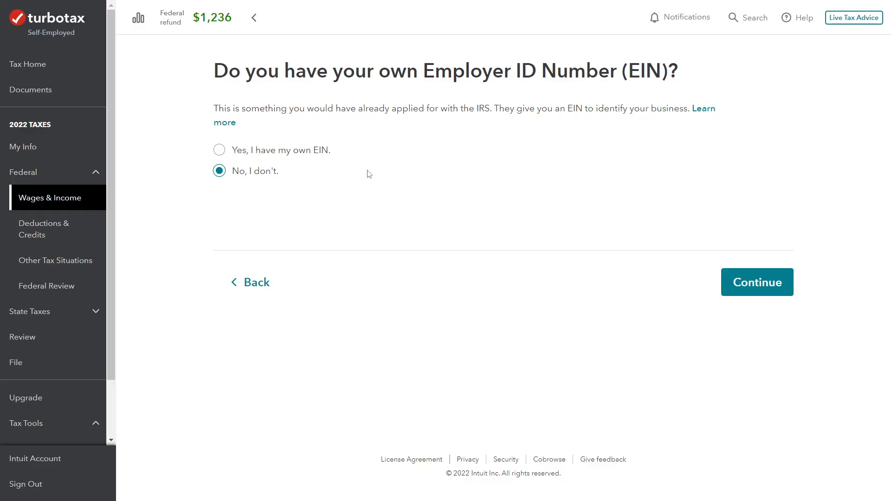
Keep the answer that there is no EIN and mark that none of the less common situations apply
left_click(755, 285)
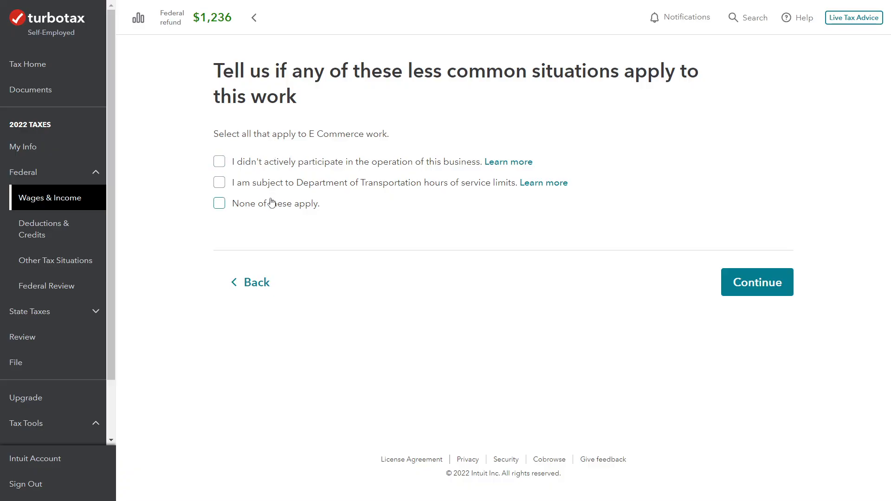
left_click(220, 205)
left_click(763, 294)
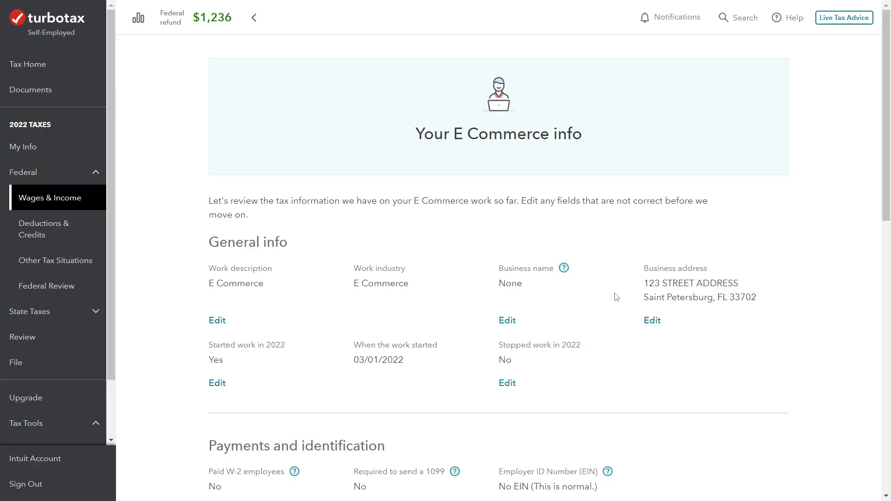
Review the E Commerce summary, from general info and payments through tax details, other situations and the information needing confirmation
scroll(617, 295, "down", 1)
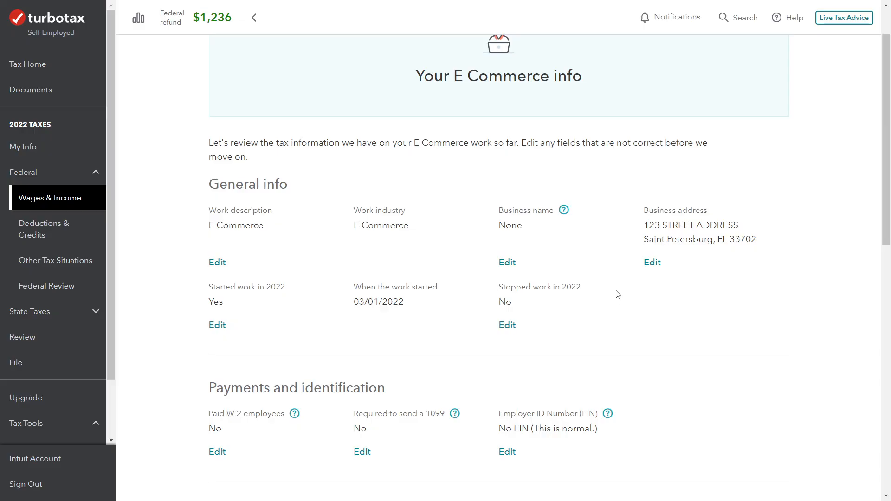
scroll(621, 292, "down", 1)
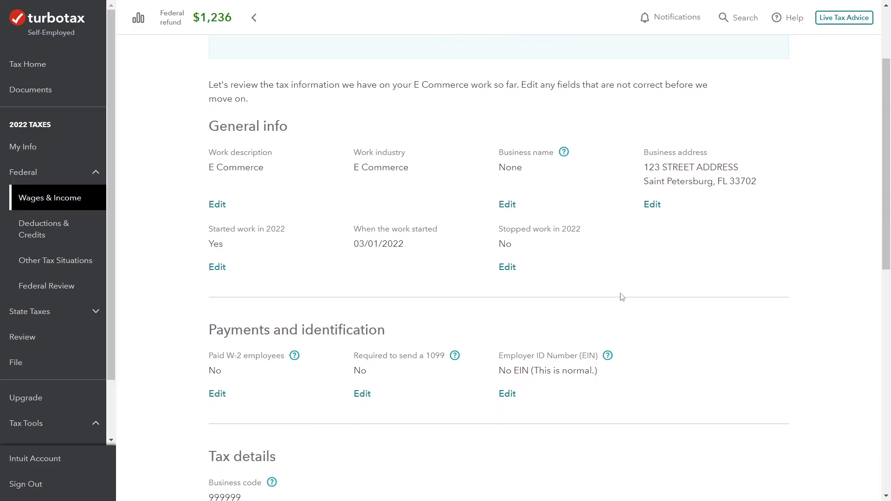
scroll(668, 271, "down", 1)
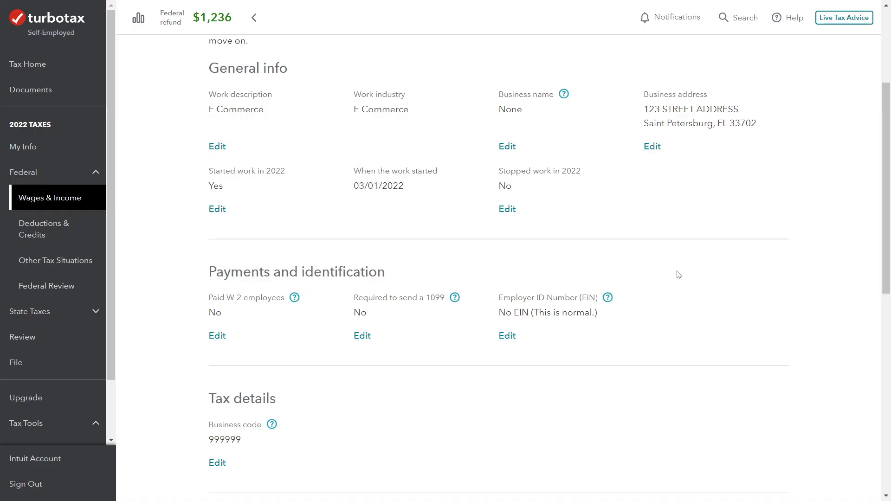
scroll(678, 272, "down", 1)
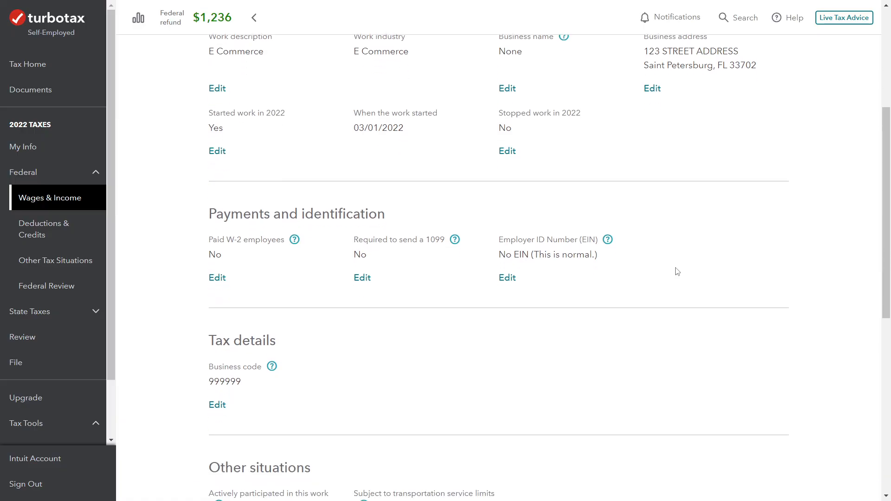
scroll(677, 273, "down", 1)
scroll(650, 255, "down", 1)
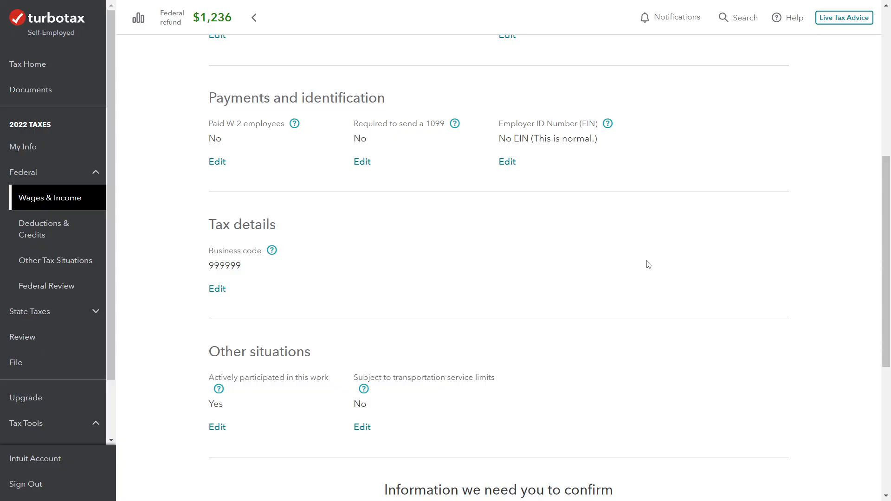
scroll(646, 262, "down", 3)
scroll(645, 267, "down", 1)
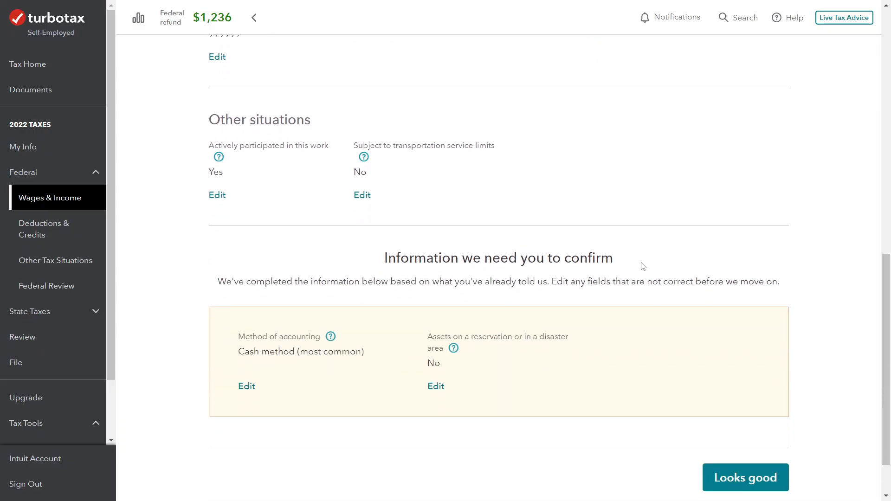
scroll(529, 239, "down", 1)
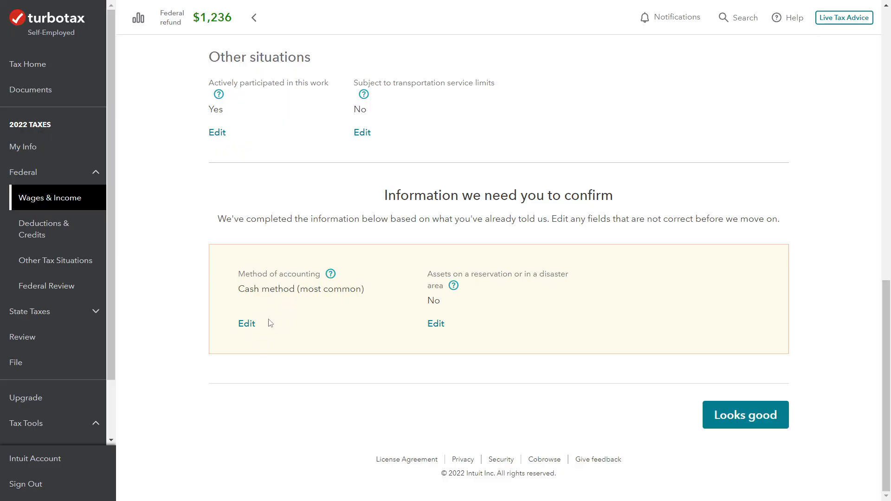
Confirm the cash method of accounting and mark that none of the reservation or disaster-area situations apply
left_click(250, 324)
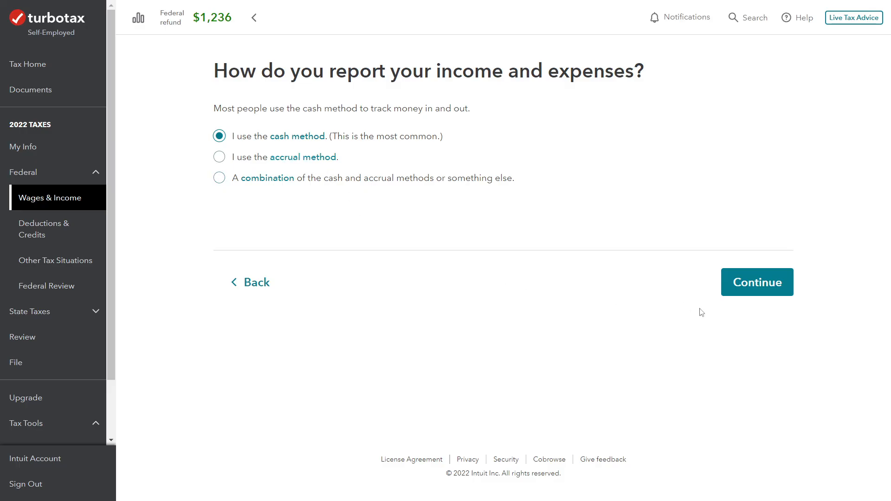
left_click(752, 284)
scroll(690, 378, "down", 12)
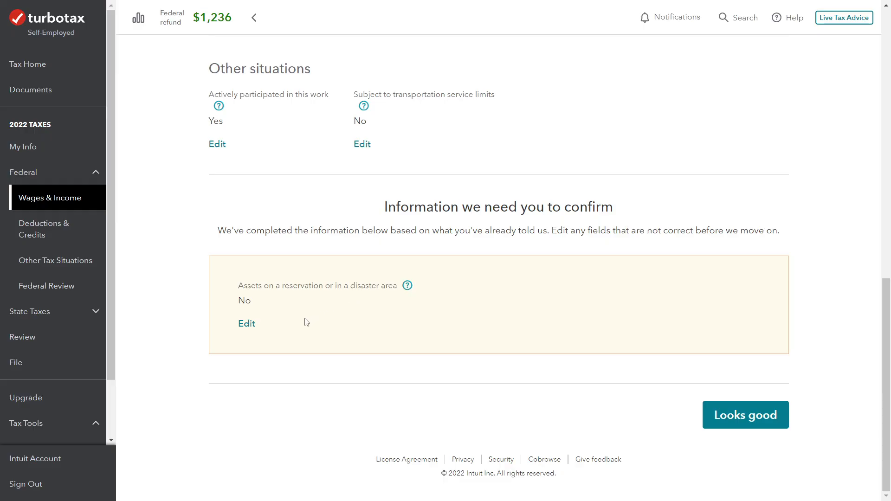
left_click(248, 325)
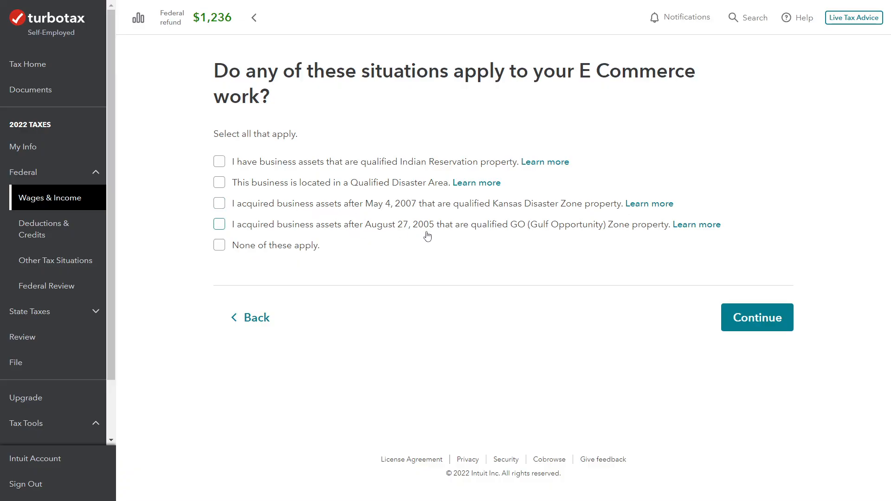
left_click(220, 250)
left_click(735, 320)
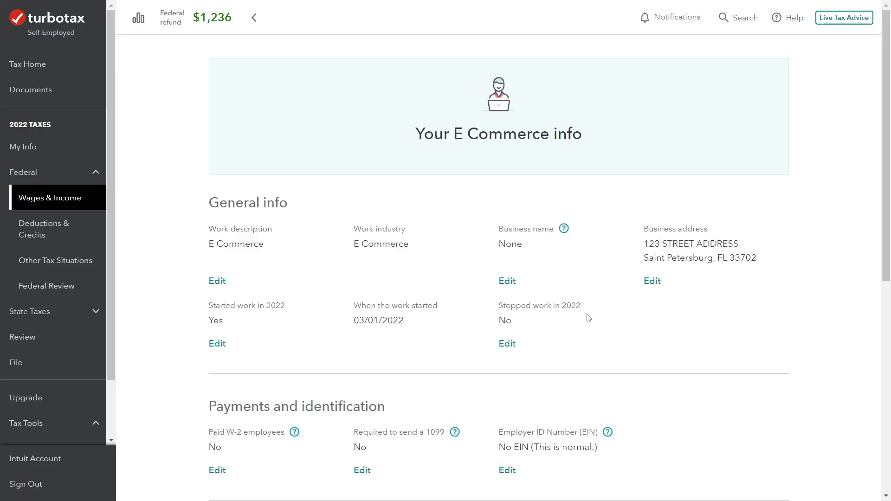
Approve the completed E Commerce info summary and skip importing transactions from Square
scroll(715, 324, "down", 8)
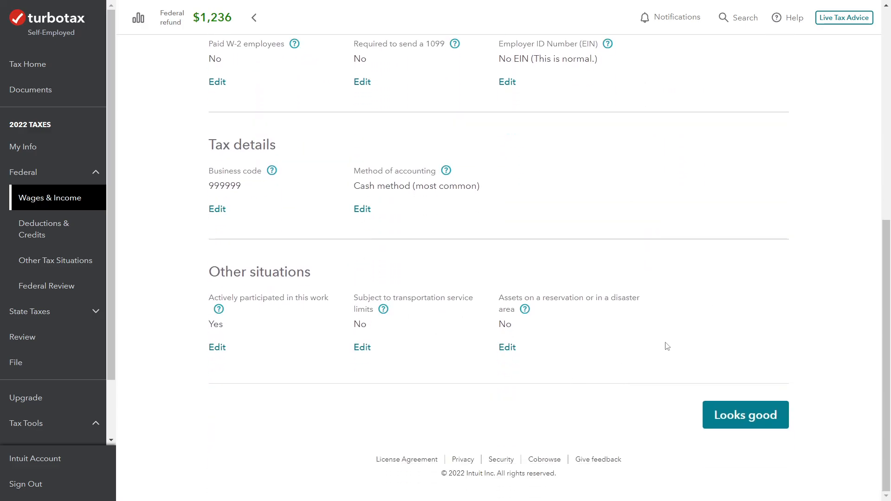
left_click(766, 427)
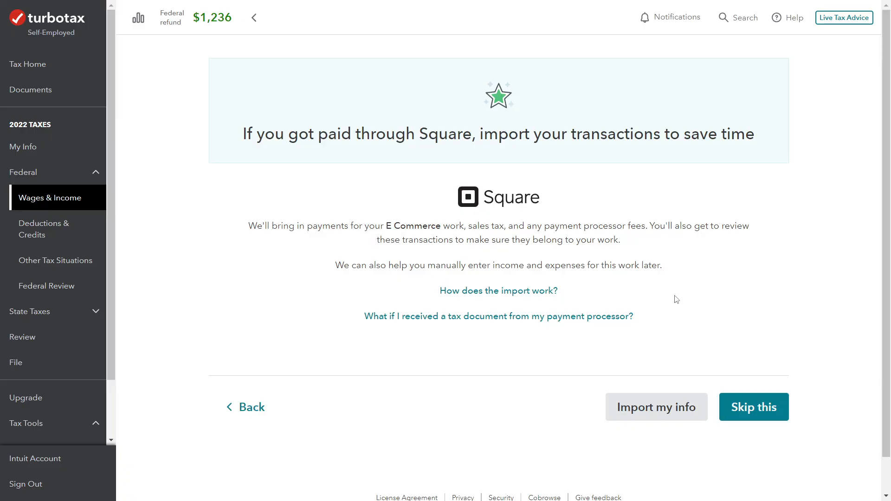
left_click(755, 408)
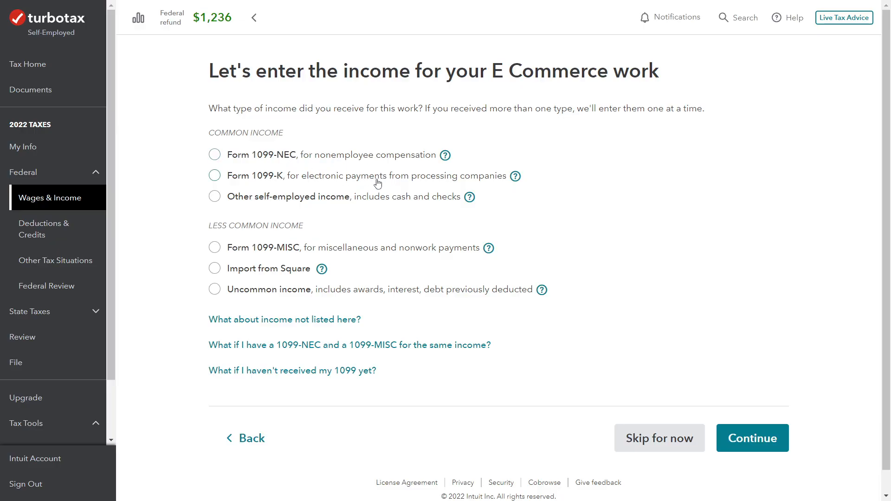
Choose Form 1099-K as the income type, then enter Paypal as the issuer and fill in the filer's federal ID number
left_click(215, 179)
left_click(737, 438)
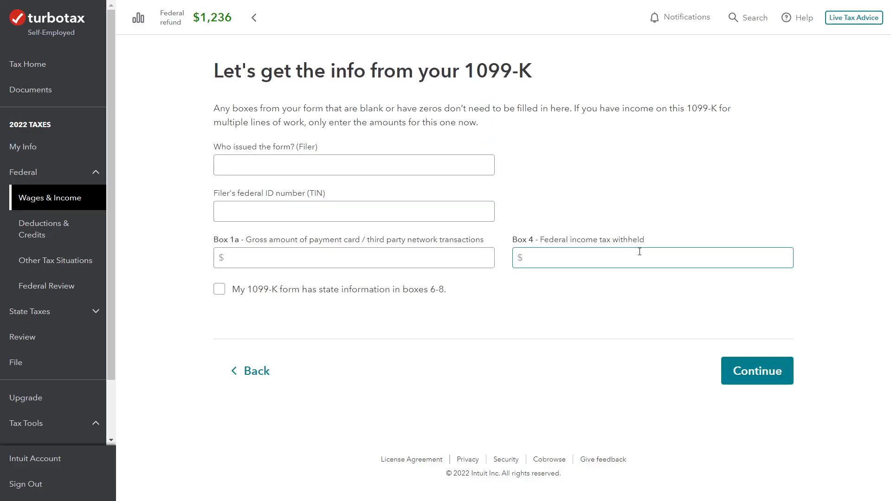
left_click(423, 162)
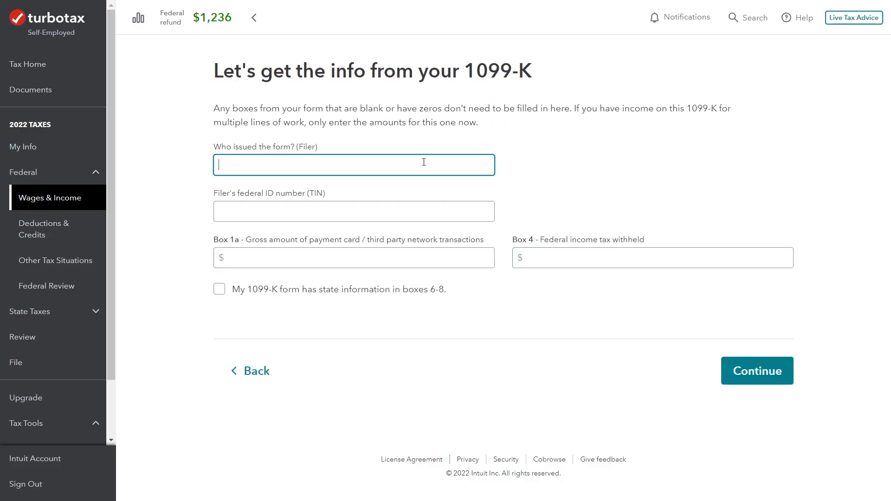
type("Paypal")
key("Tab")
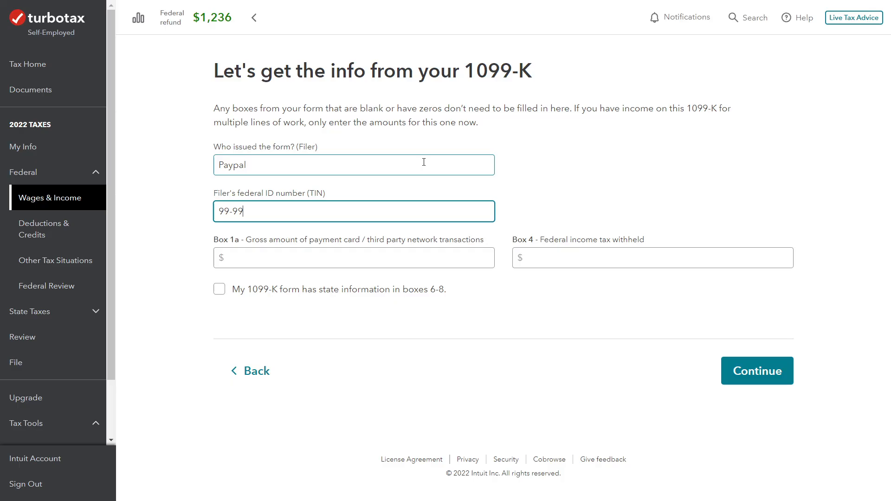
key("Tab")
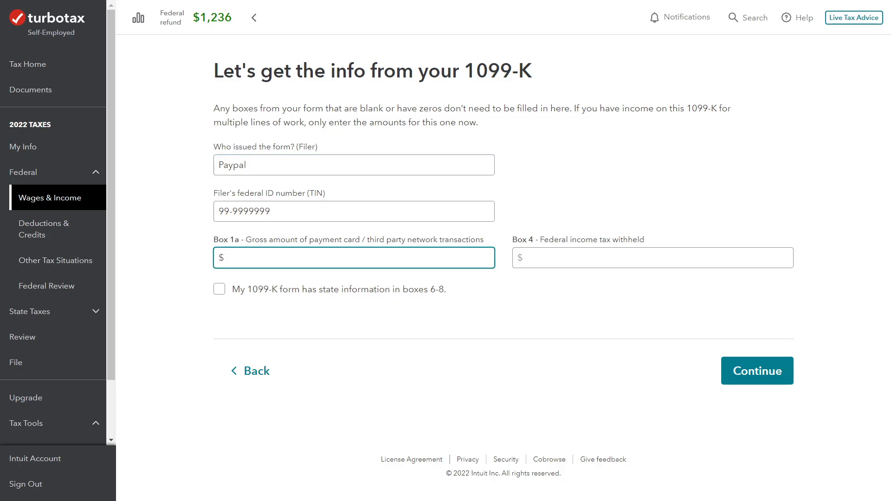
Complete the Paypal 1099-K with $3,050 gross transactions and $0 federal tax withheld, and report no more self-employed income for E Commerce
key("alt+Tab")
type("050")
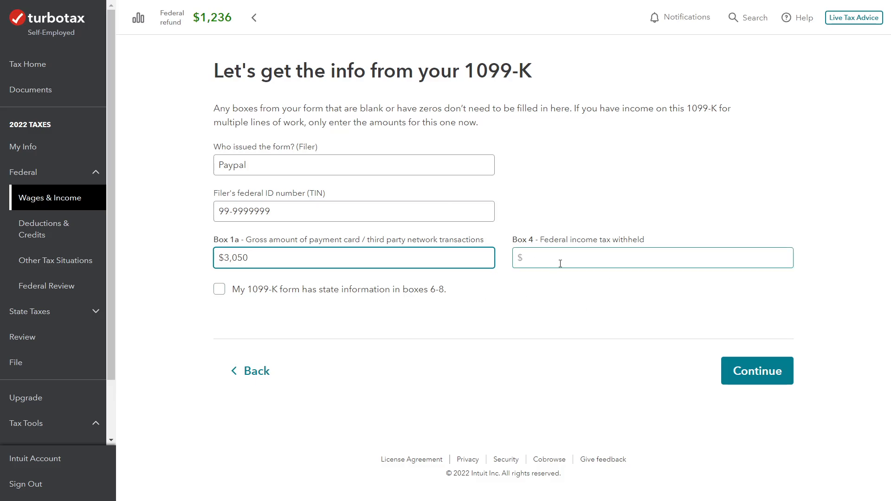
left_click(591, 260)
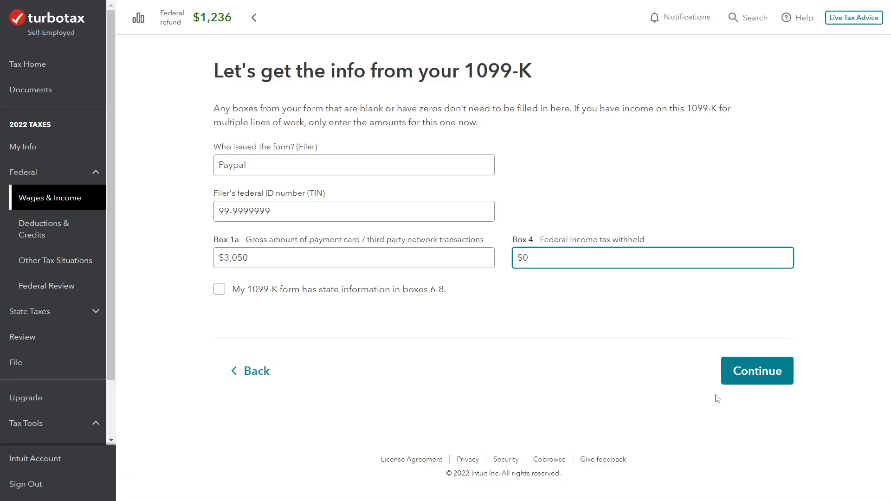
left_click(740, 377)
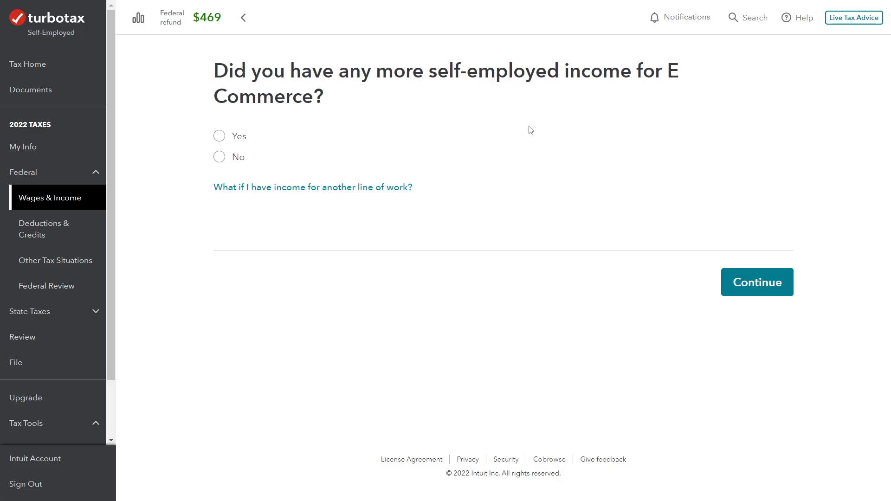
left_click(221, 157)
left_click(765, 292)
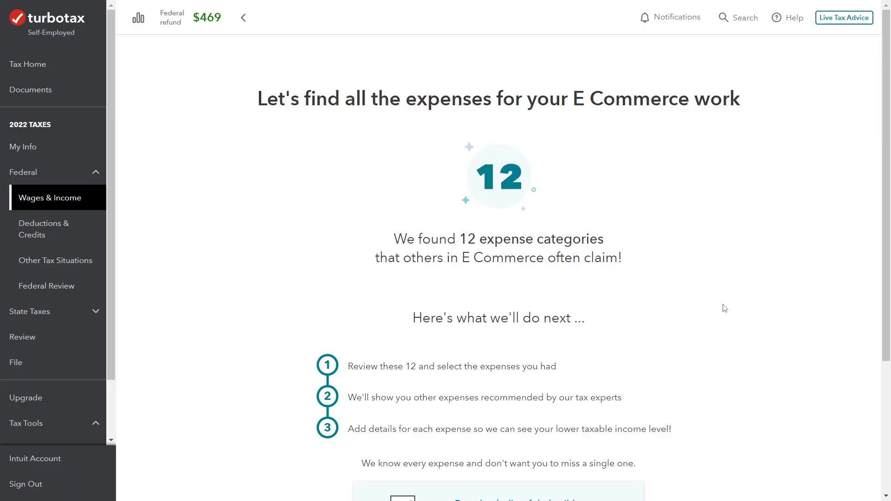
Preview the 2022 Federal return from the Print Center with just the tax return forms, and enlarge the preview window
scroll(723, 308, "down", 1)
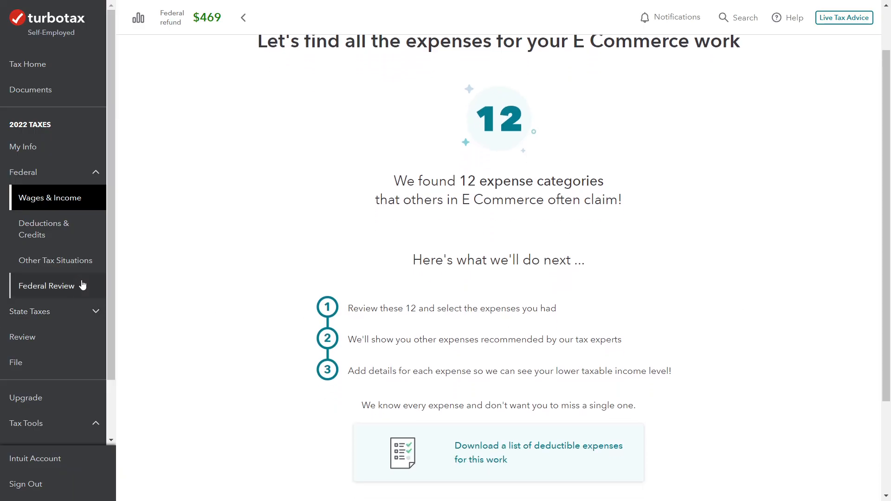
scroll(81, 272, "down", 1)
scroll(81, 271, "down", 2)
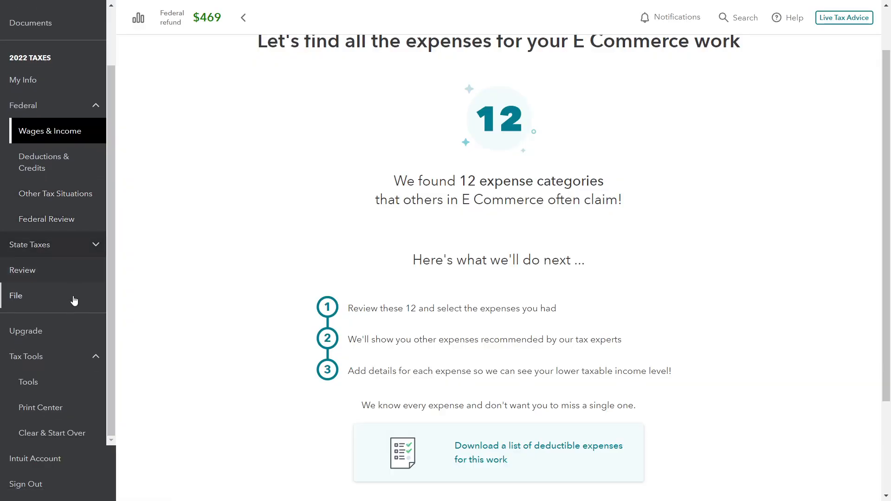
left_click(41, 408)
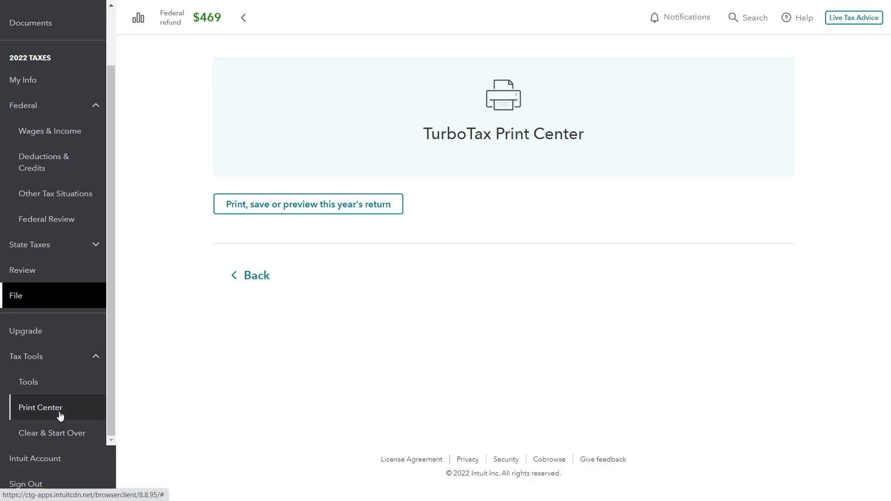
left_click(307, 210)
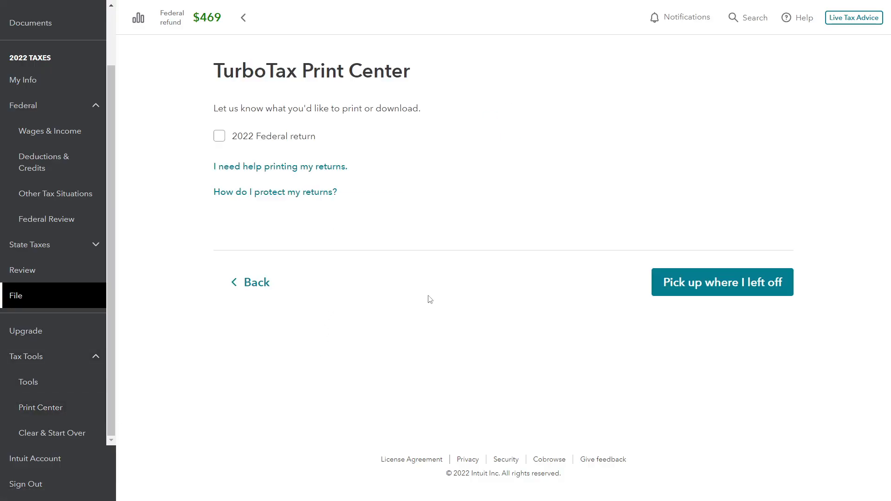
left_click(218, 137)
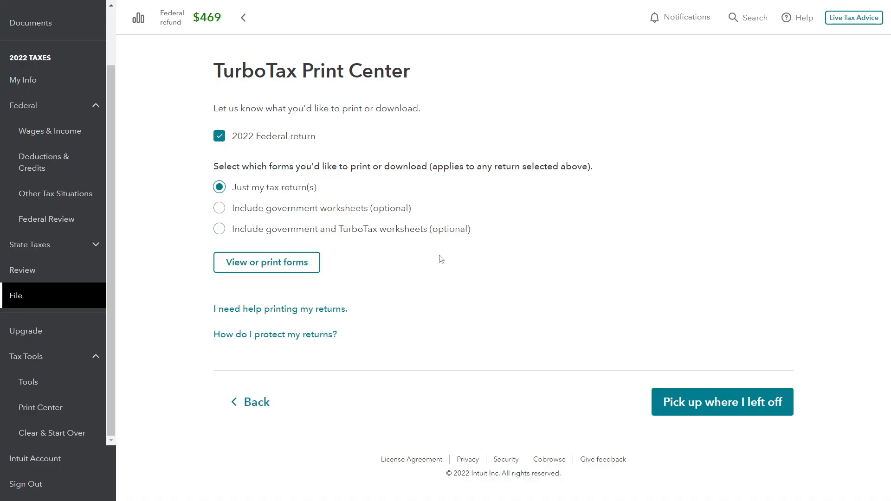
left_click(286, 263)
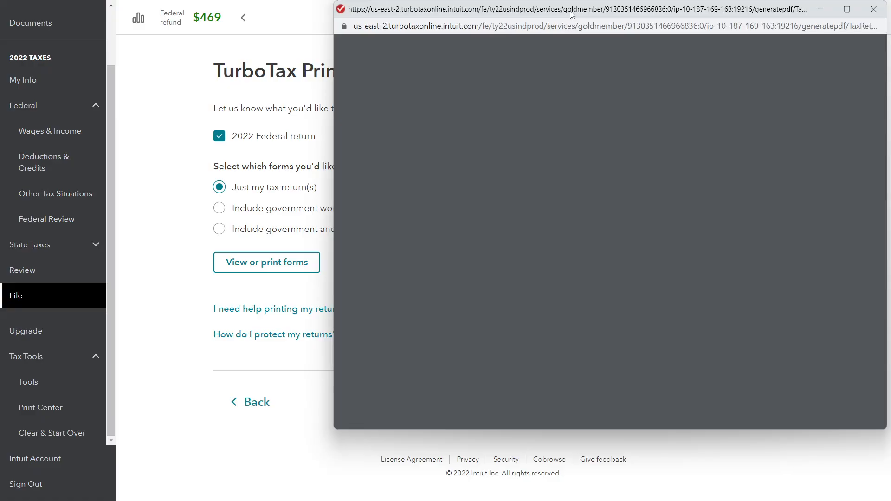
left_click_drag(574, 15, 289, 17)
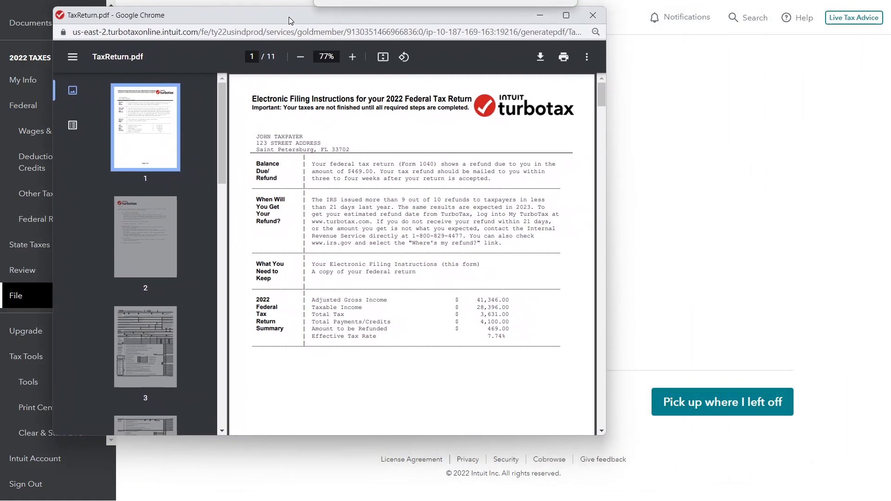
left_click_drag(601, 435, 813, 495)
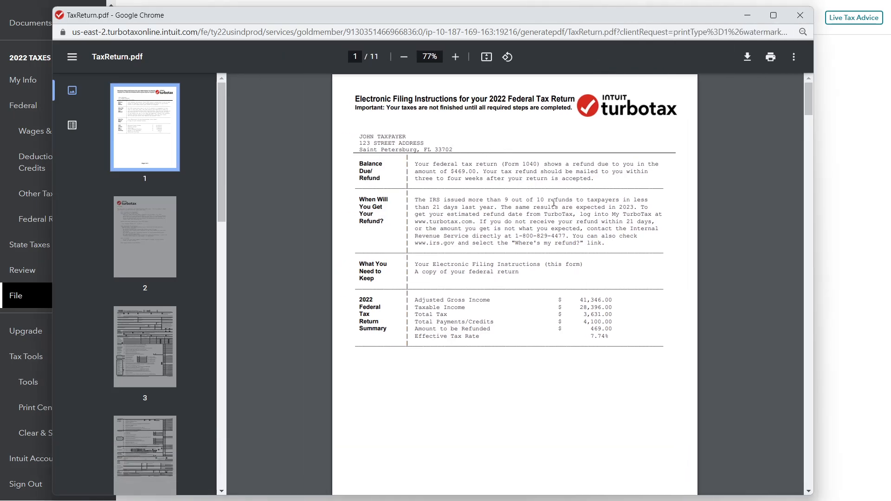
Examine the return preview from Form 1040 through Schedules 1 and 2 to Schedule C's income and expenses, and close it
scroll(510, 148, "down", 20)
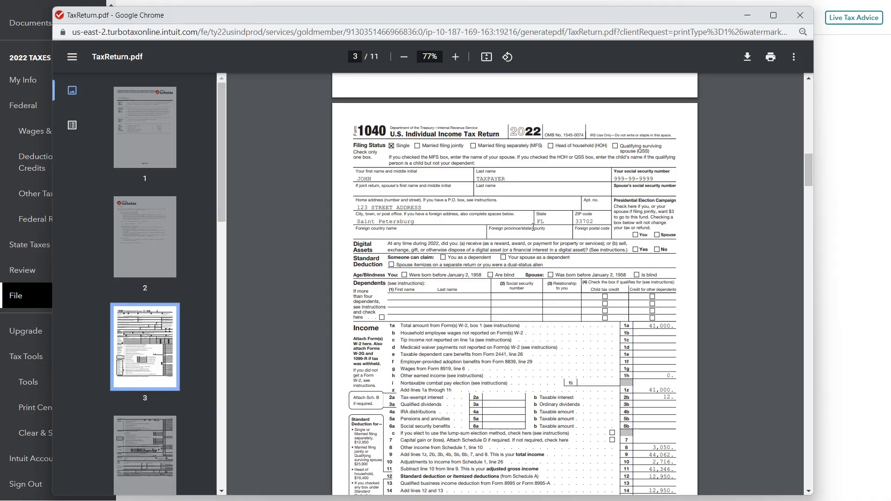
scroll(525, 267, "down", 1)
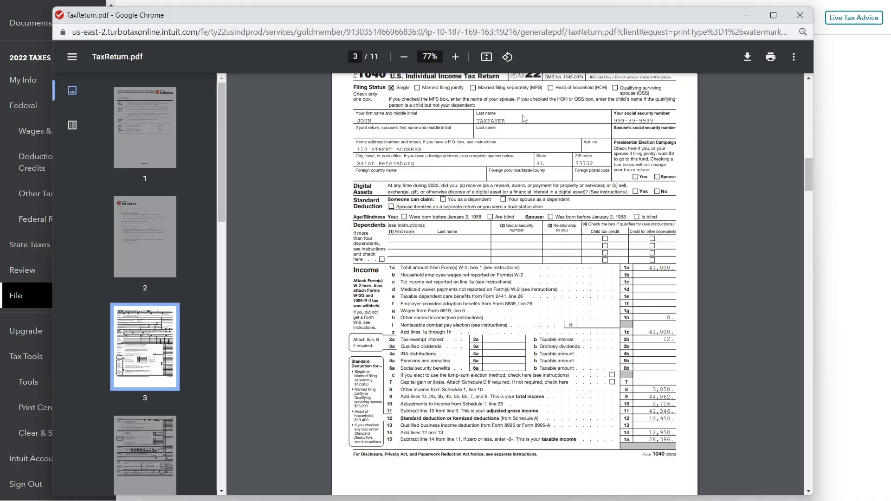
scroll(650, 155, "down", 1)
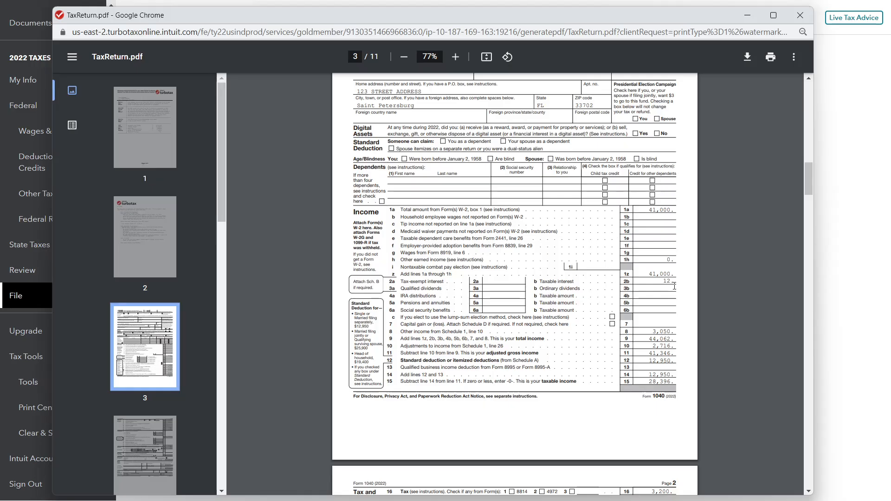
scroll(708, 275, "down", 11)
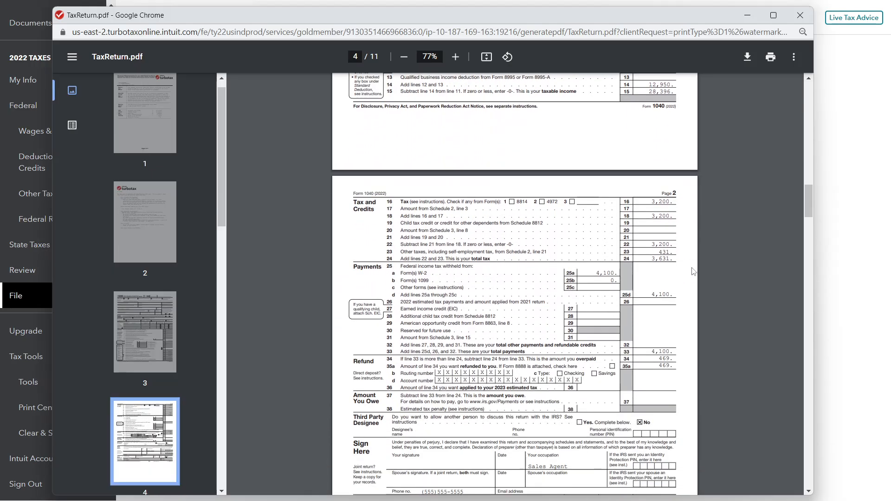
scroll(696, 268, "down", 10)
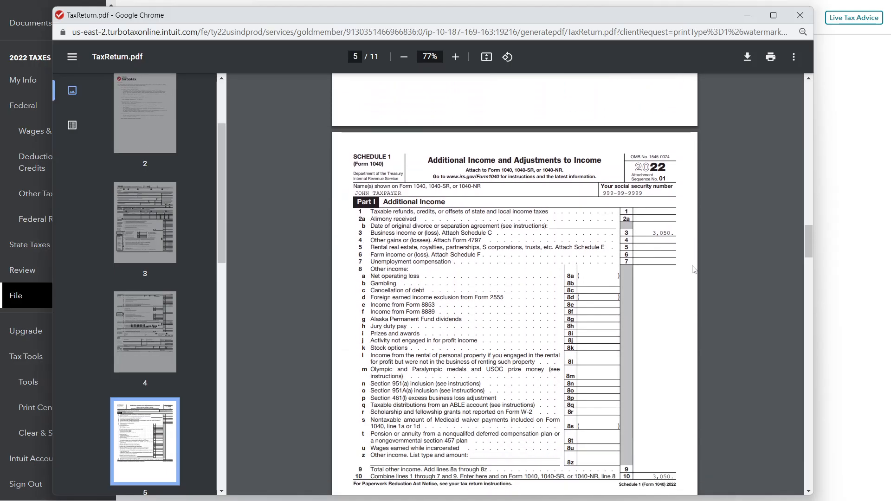
scroll(686, 263, "down", 10)
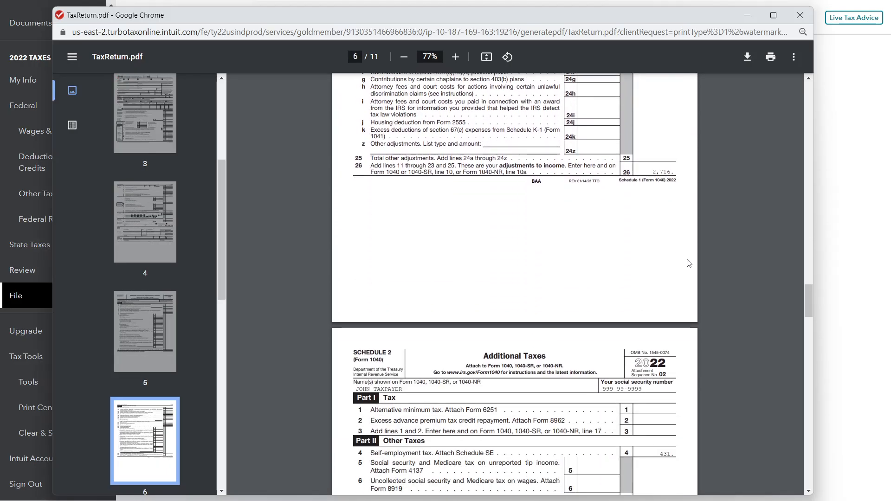
scroll(691, 263, "down", 10)
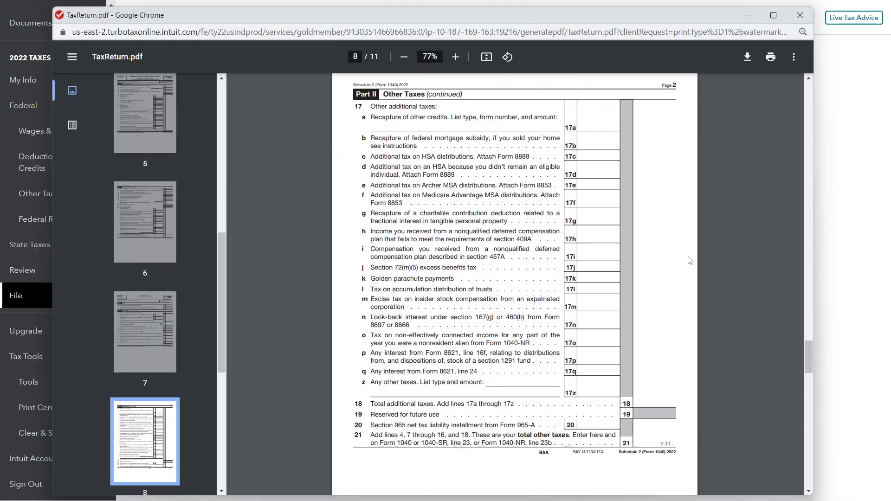
scroll(688, 263, "down", 2)
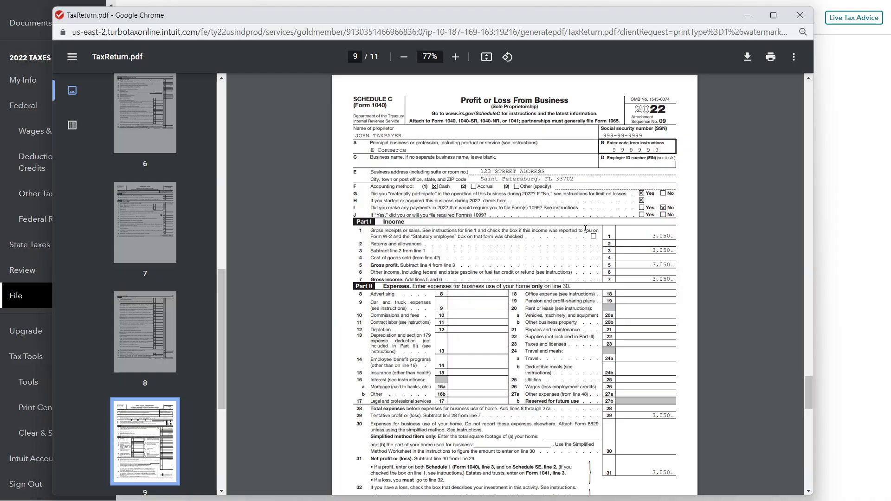
scroll(586, 229, "down", 1)
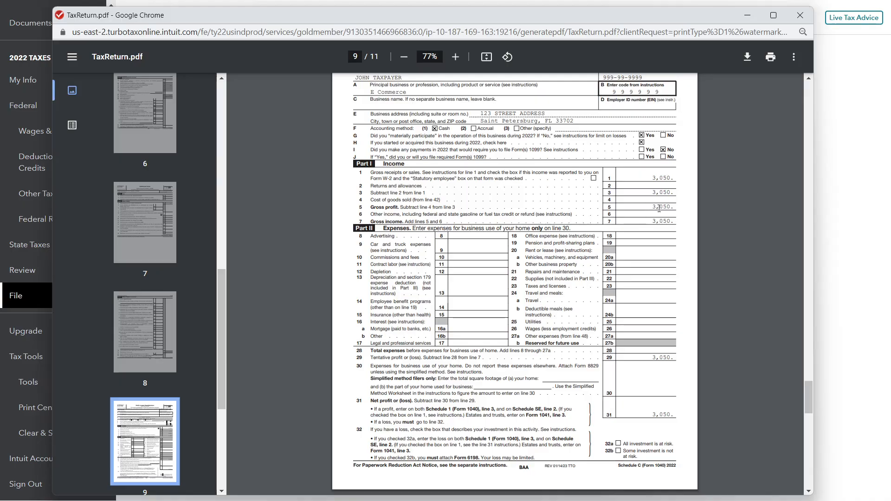
scroll(661, 237, "up", 1)
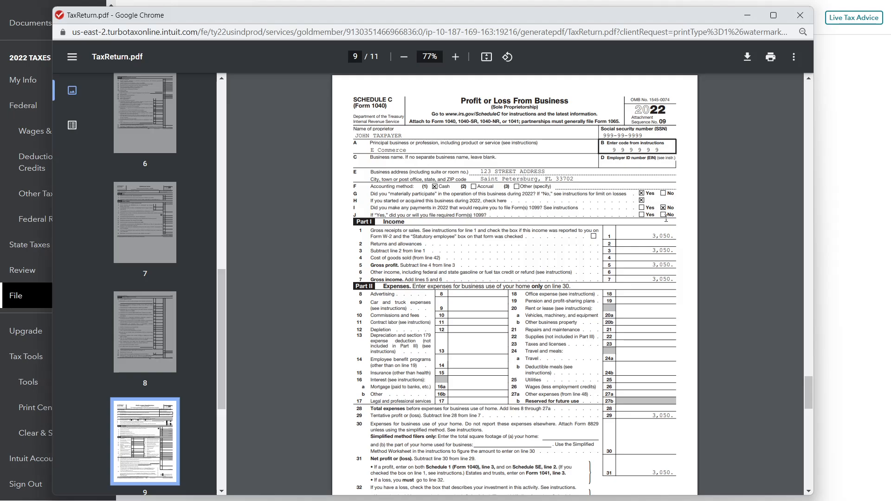
scroll(667, 218, "down", 1)
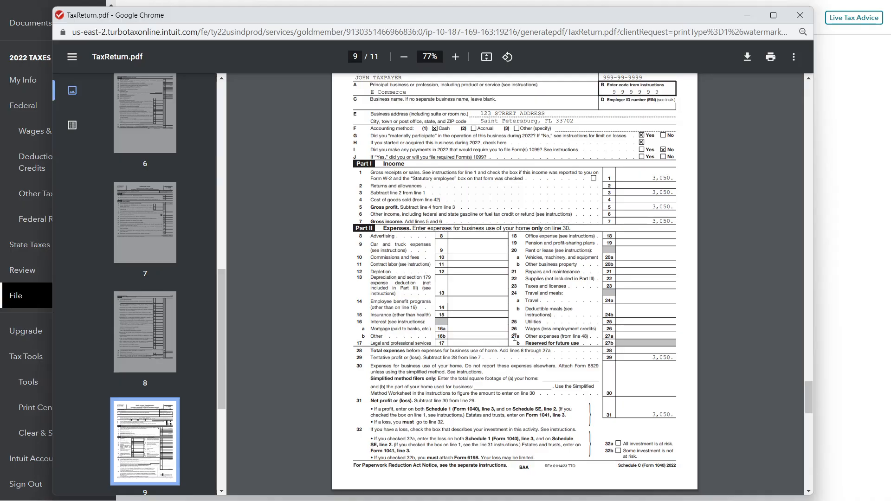
left_click(799, 18)
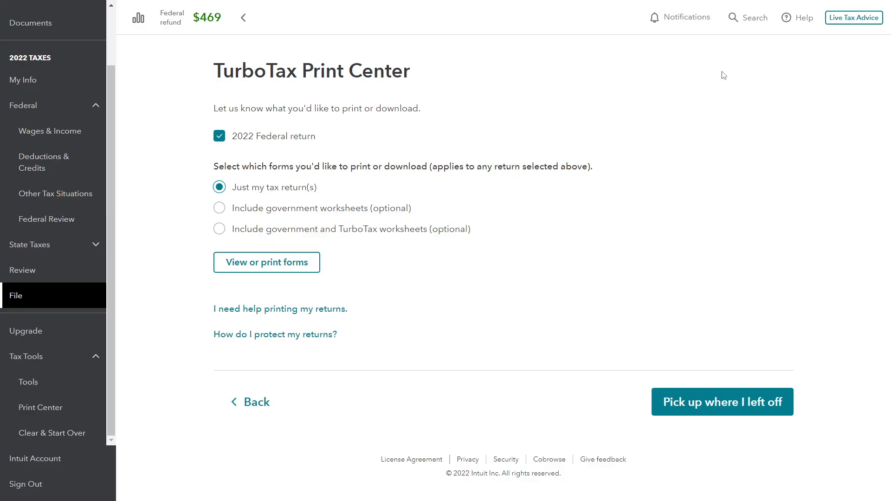
Reopen the E Commerce line of work from the wages and income overview and approve its info summary
left_click(57, 133)
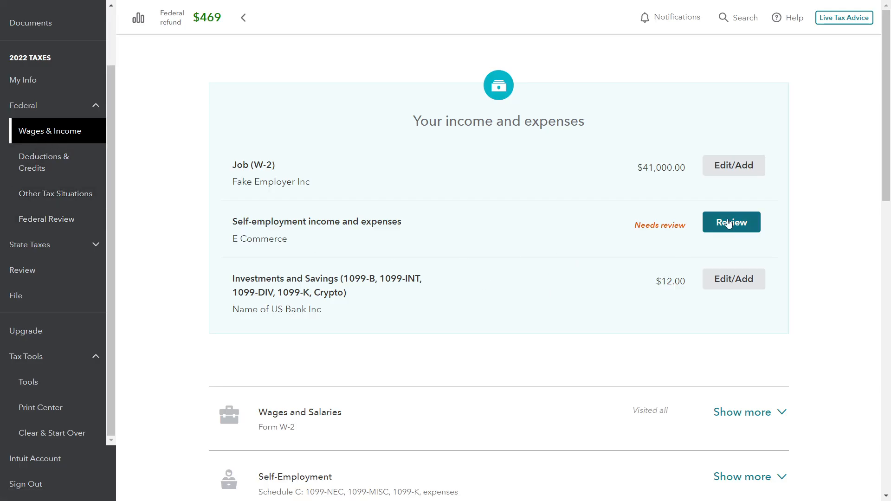
left_click(727, 223)
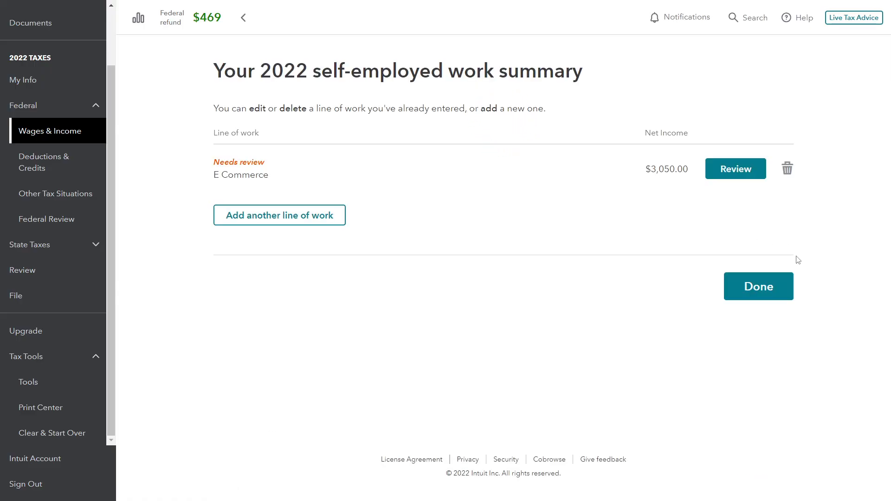
left_click(734, 174)
scroll(603, 274, "down", 10)
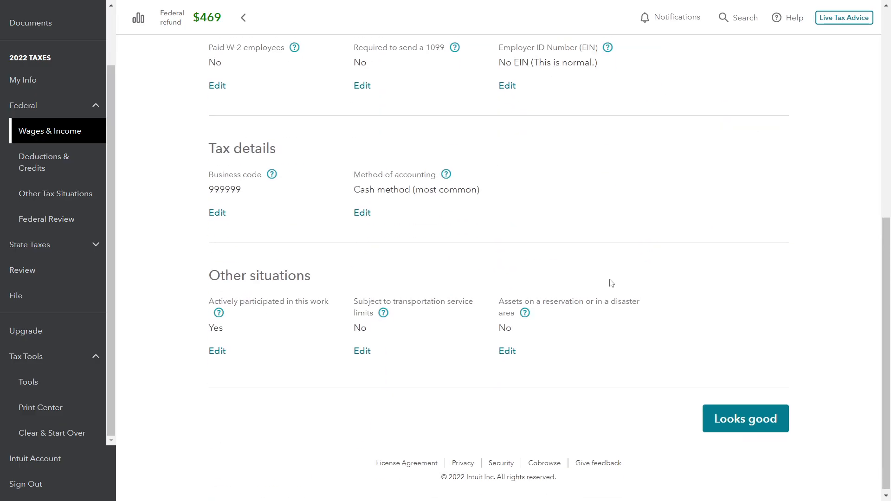
left_click(717, 422)
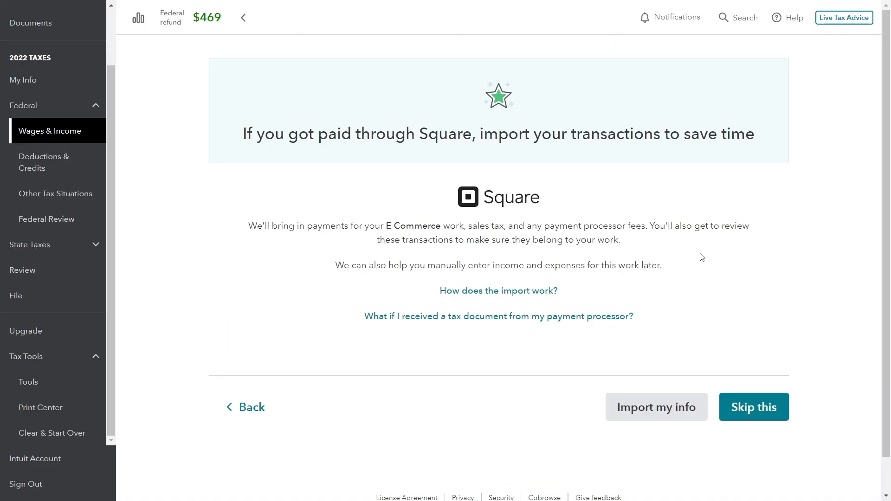
Skip the Square transaction import and answer No to having more self-employed income for E Commerce
left_click(749, 408)
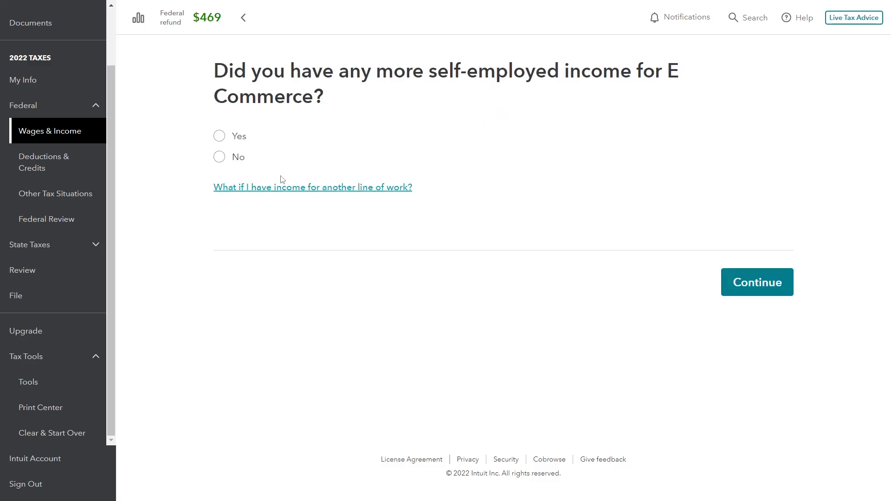
left_click(220, 159)
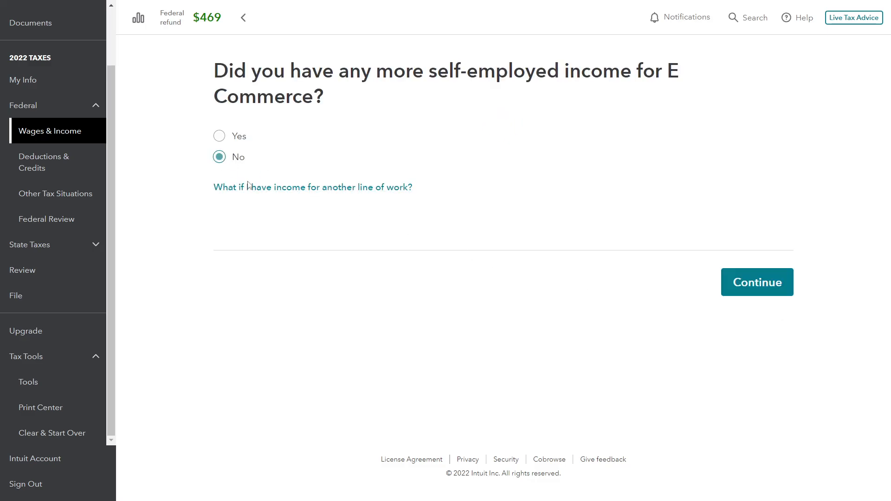
left_click(748, 297)
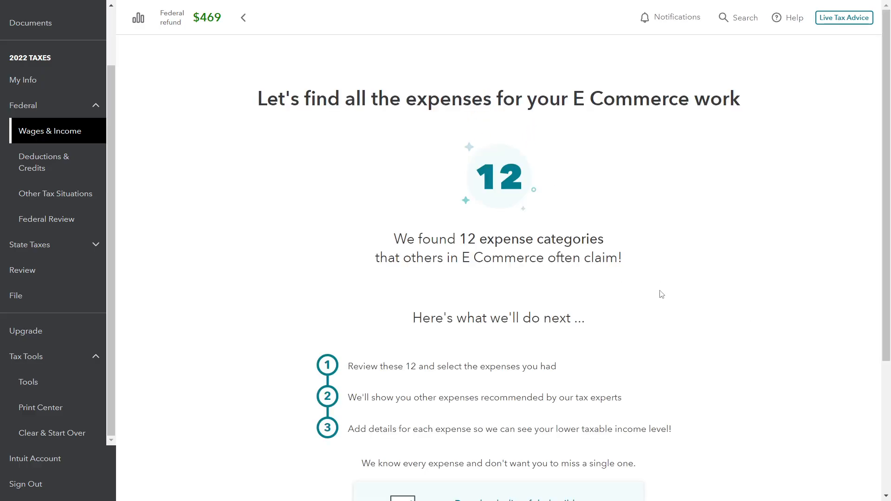
Check the business expense facts on the tutorial slide and start selecting expense categories for the E Commerce work
scroll(658, 295, "down", 1)
scroll(668, 302, "down", 2)
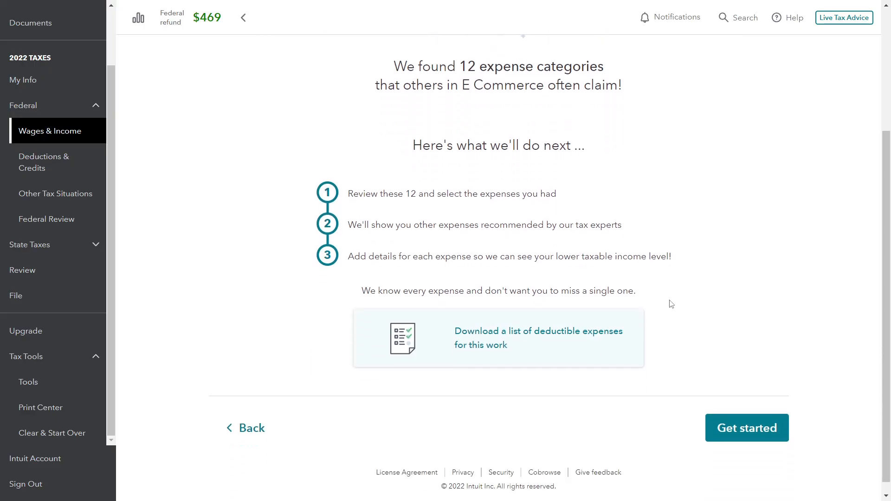
scroll(672, 304, "up", 1)
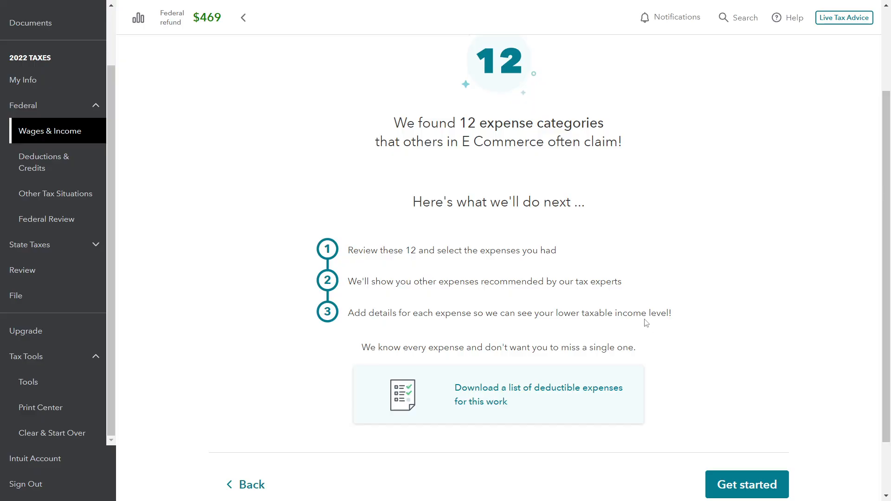
scroll(646, 324, "down", 3)
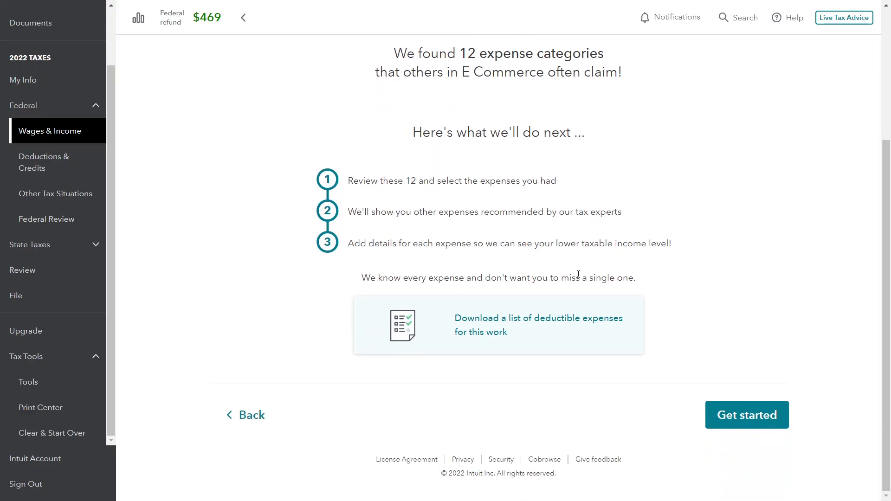
left_click(753, 423)
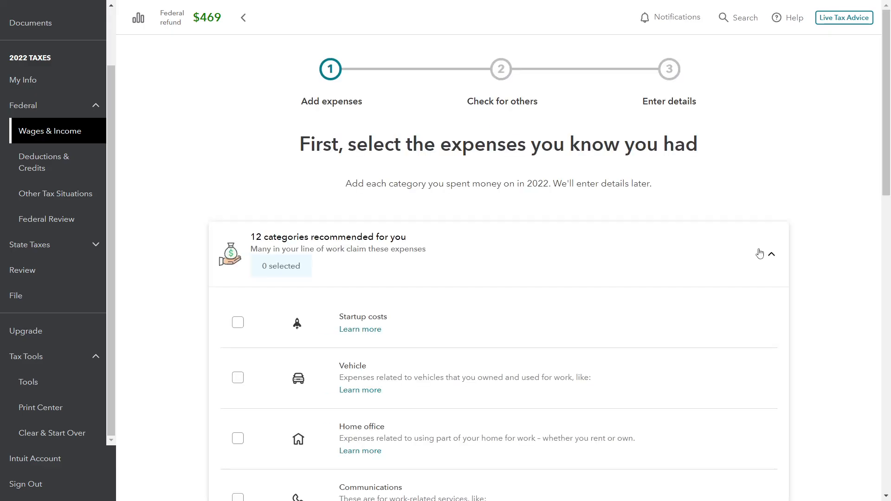
Look through the recommended expense categories for E Commerce, from startup costs to meals with the 100% limit
scroll(812, 222, "down", 4)
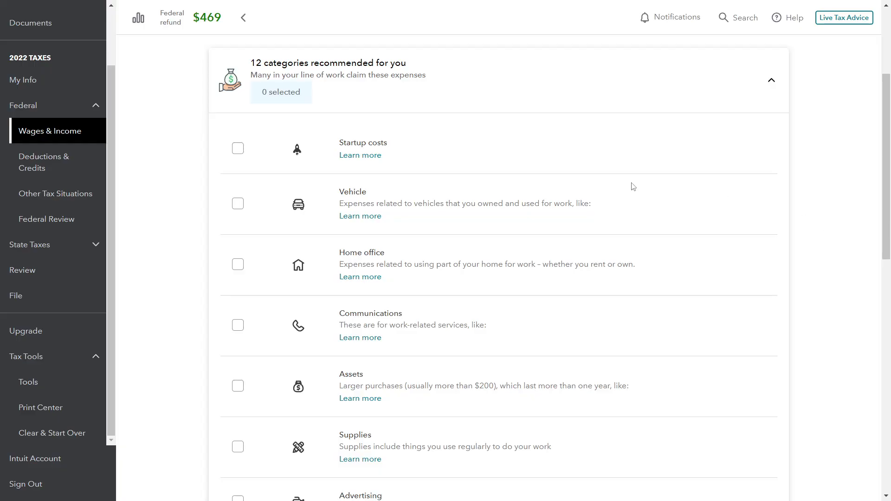
scroll(529, 158, "down", 1)
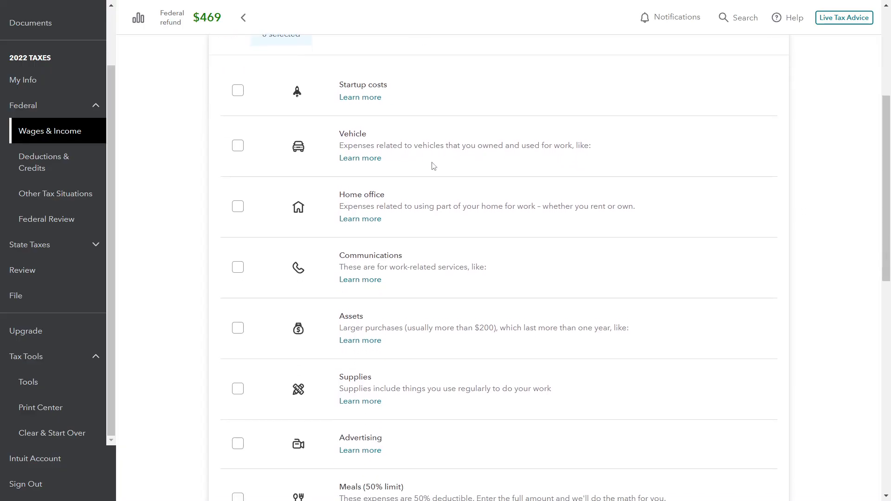
scroll(418, 162, "down", 1)
scroll(436, 203, "down", 1)
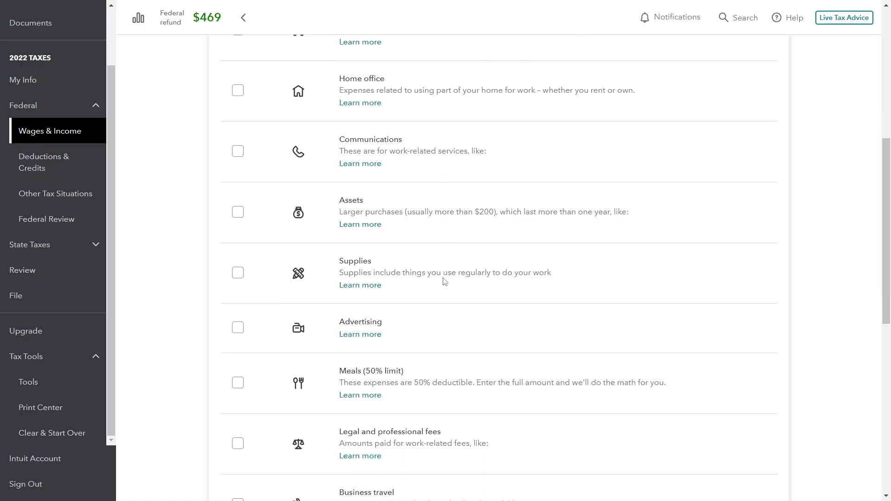
scroll(444, 281, "down", 3)
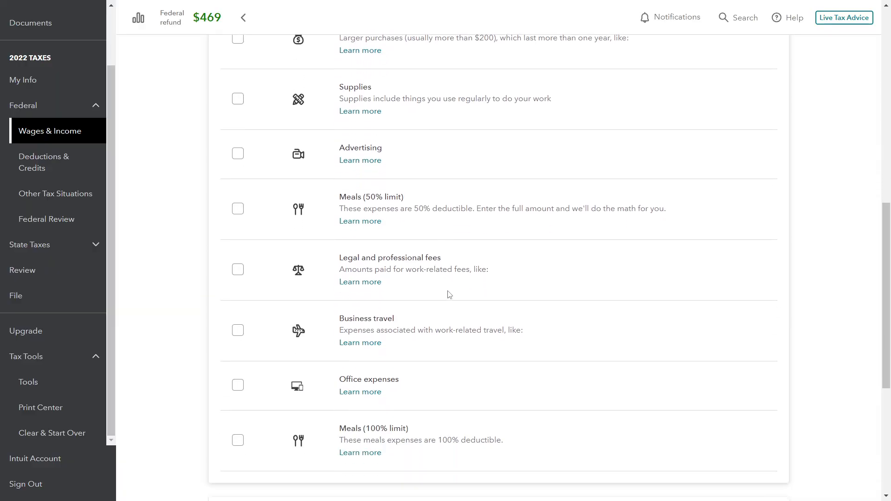
scroll(515, 279, "down", 1)
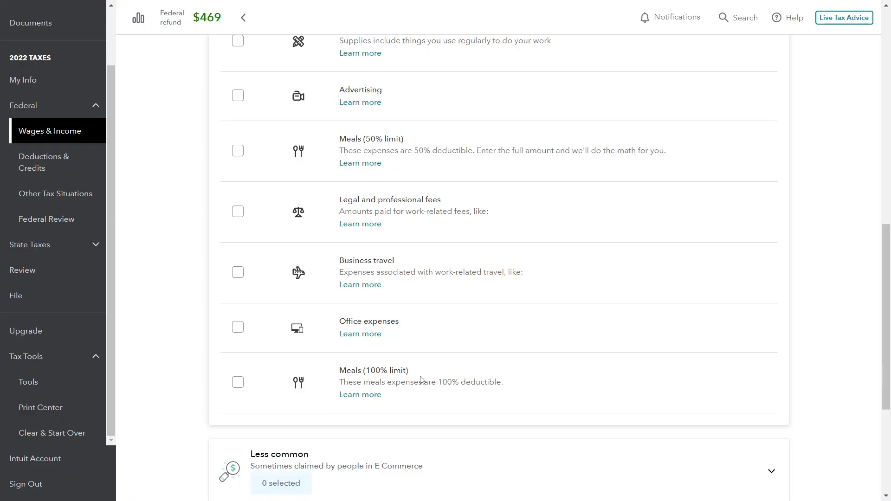
scroll(421, 385, "down", 4)
scroll(452, 318, "up", 3)
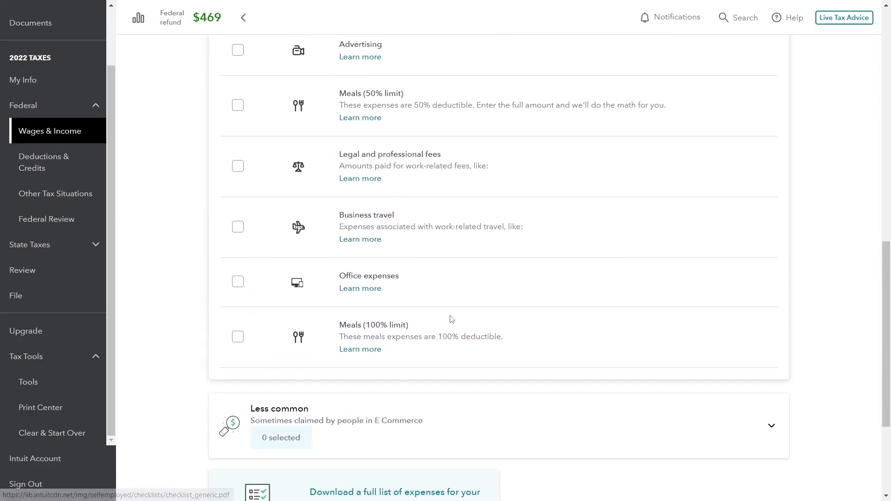
scroll(452, 320, "up", 2)
scroll(459, 322, "up", 4)
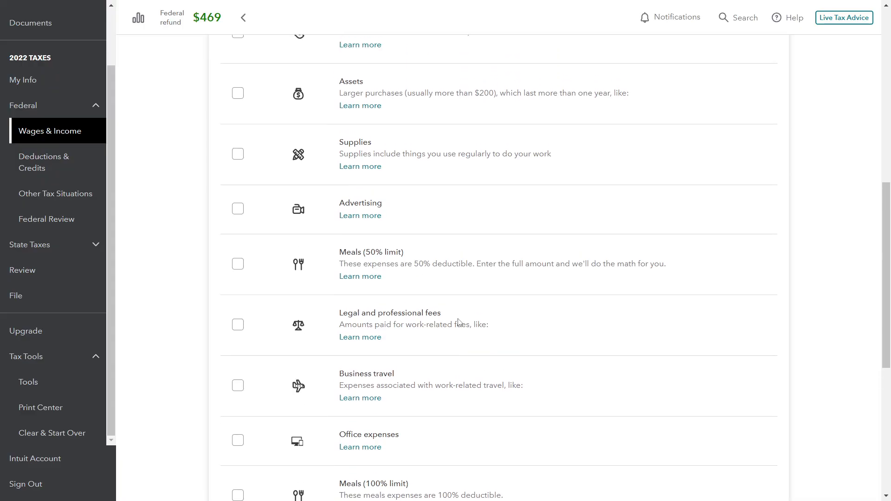
scroll(515, 325, "up", 5)
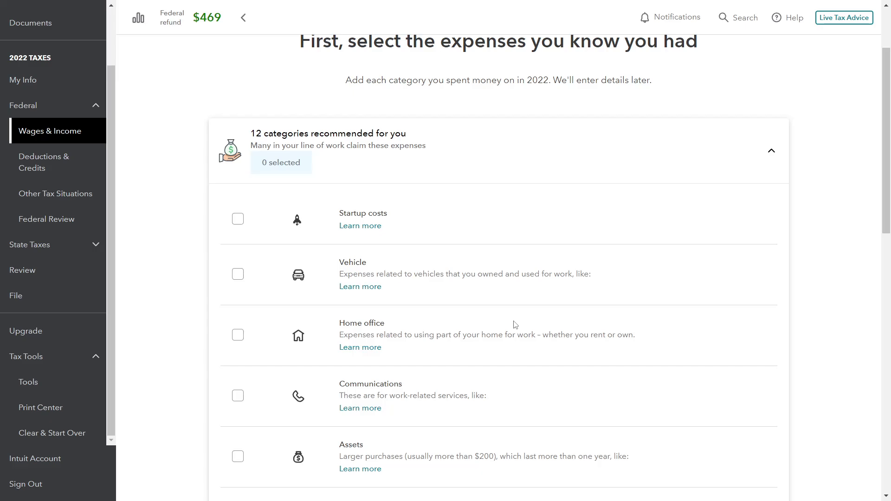
Select Supplies, Advertising and Office expenses among the recommended expense categories
scroll(515, 325, "down", 1)
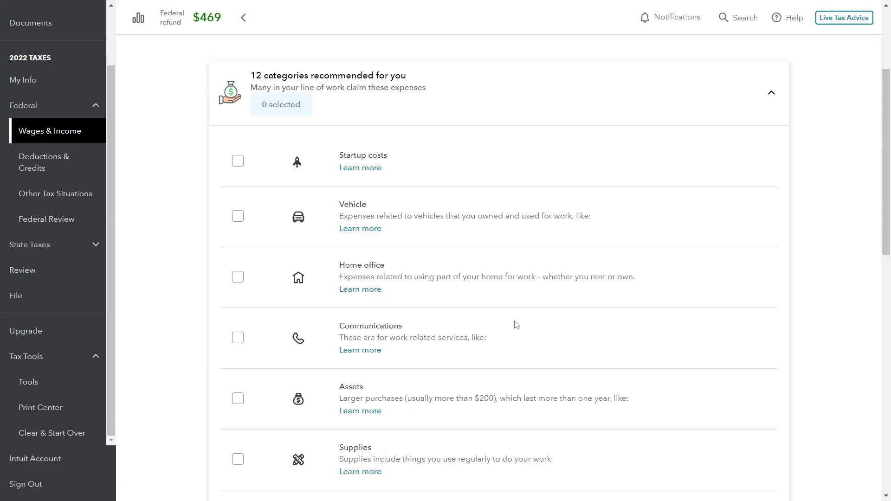
scroll(517, 324, "down", 1)
scroll(526, 322, "down", 4)
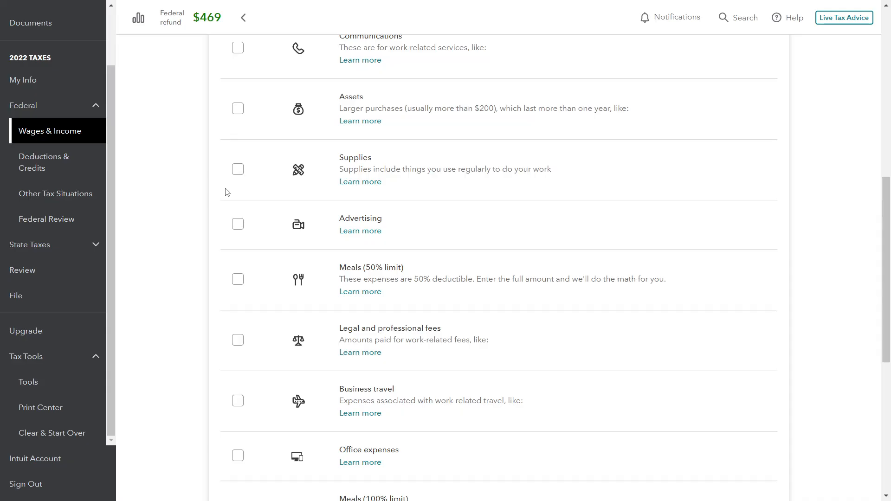
left_click(236, 170)
scroll(480, 223, "down", 1)
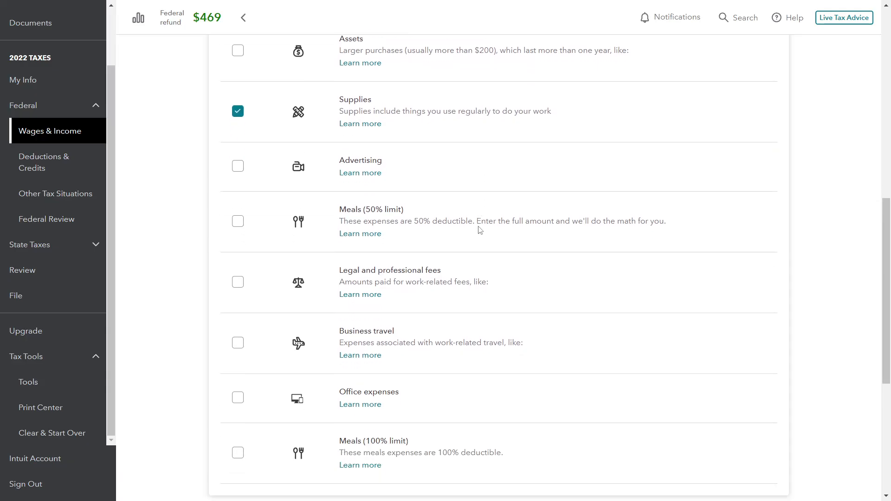
left_click(238, 166)
scroll(492, 192, "down", 1)
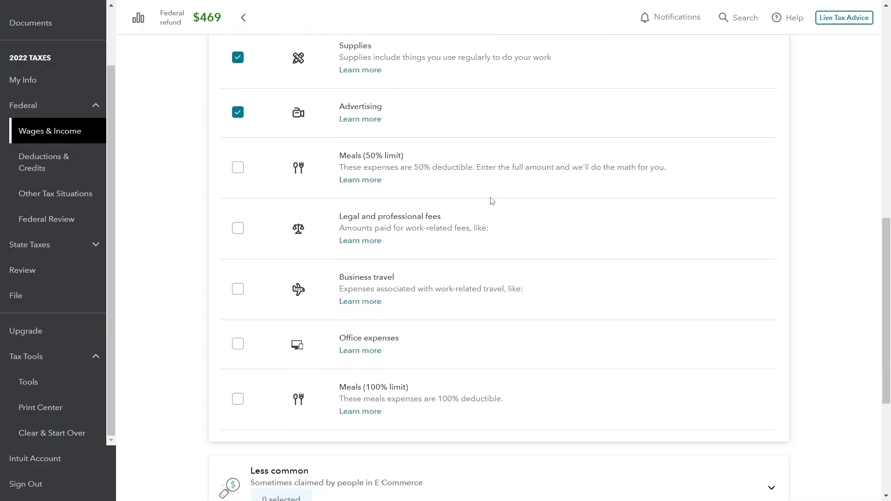
left_click(238, 340)
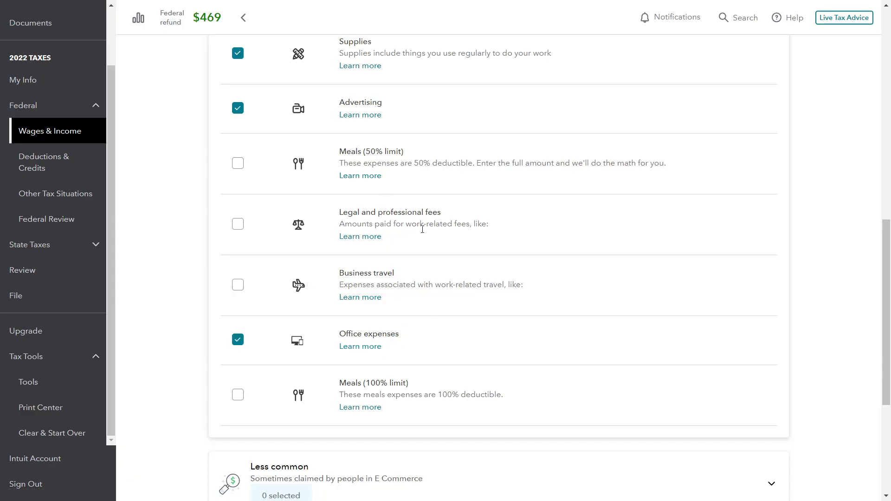
Expand the less common expense categories, go through all three pages and select Inventory
scroll(432, 241, "down", 3)
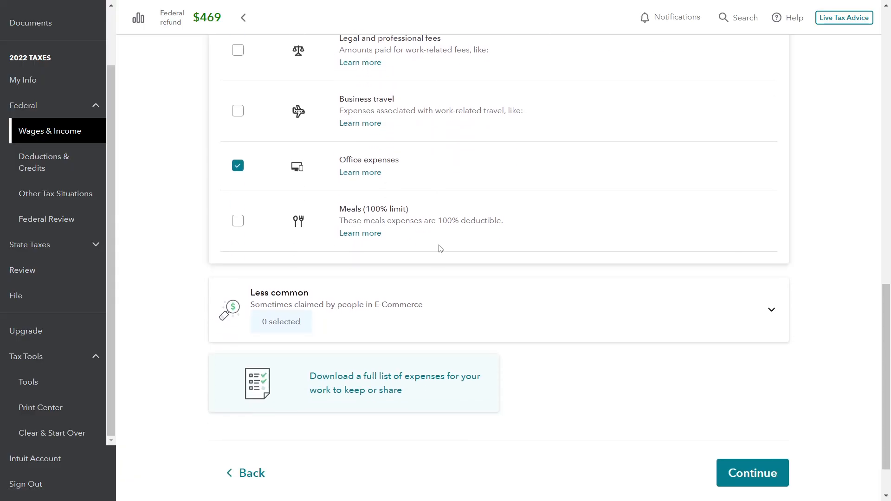
left_click(771, 309)
scroll(797, 278, "down", 2)
scroll(797, 278, "down", 2)
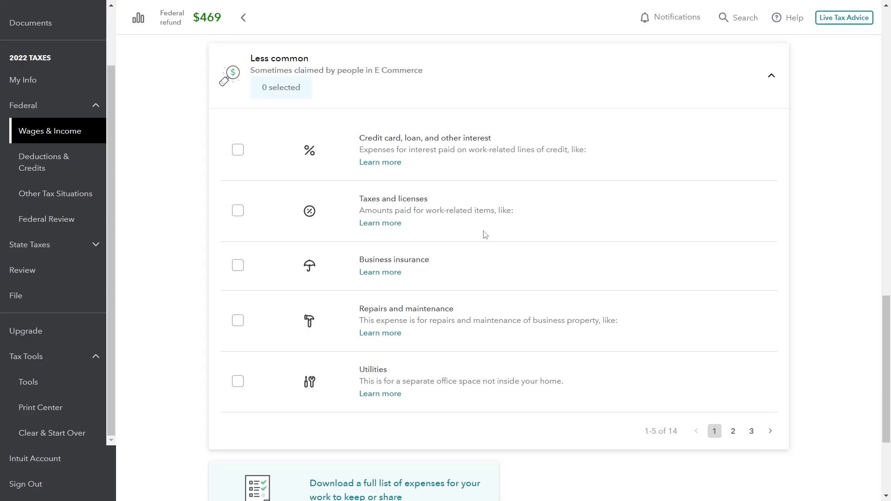
scroll(541, 321, "down", 2)
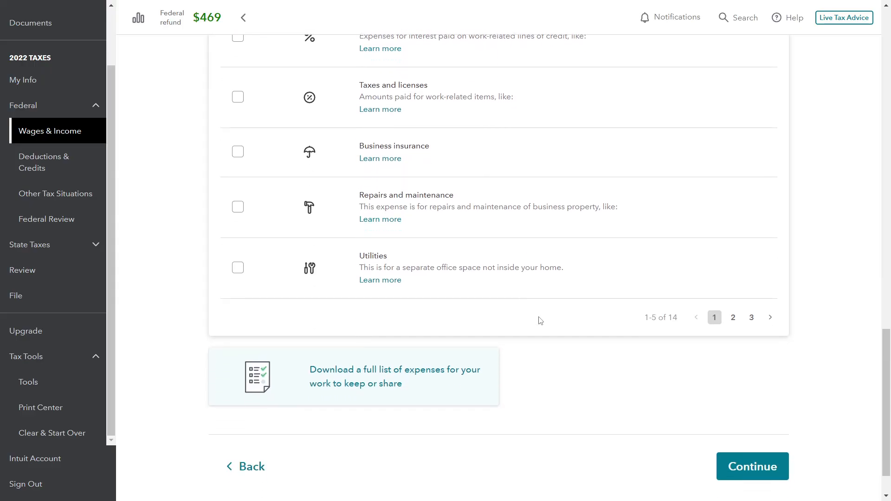
left_click(733, 317)
scroll(599, 312, "up", 4)
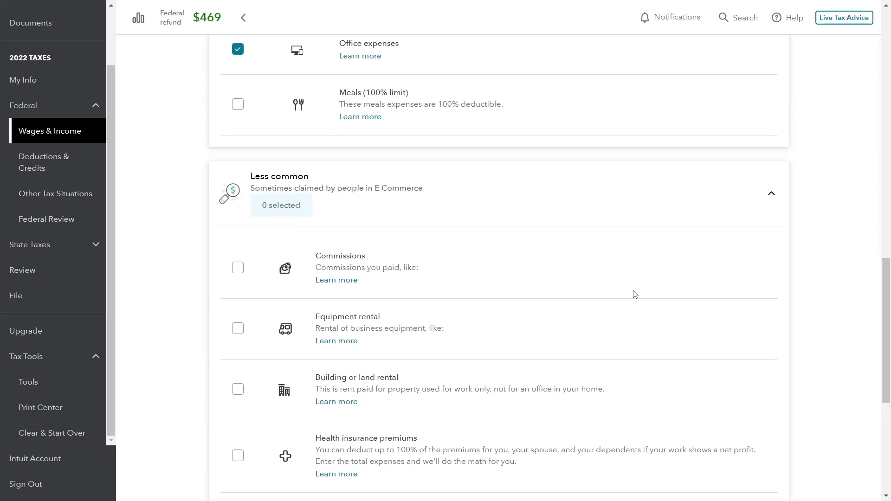
scroll(638, 291, "down", 2)
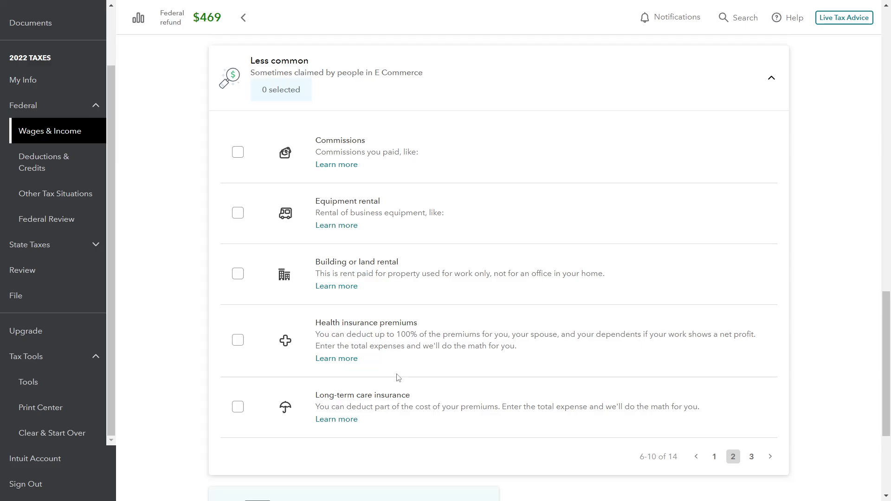
scroll(520, 374, "up", 2)
scroll(557, 348, "down", 3)
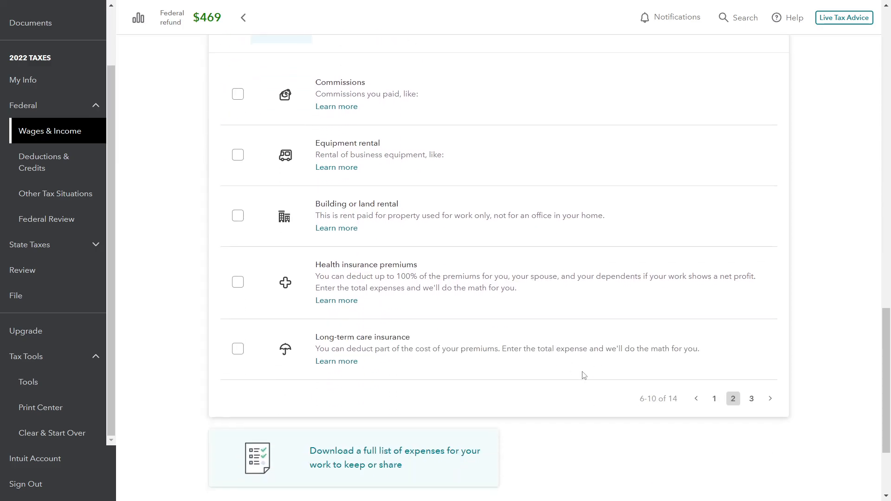
left_click(752, 399)
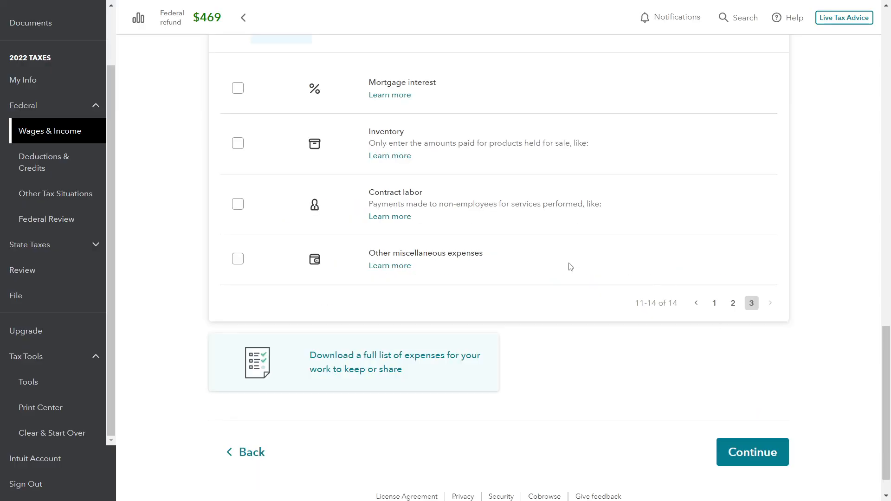
scroll(571, 267, "up", 1)
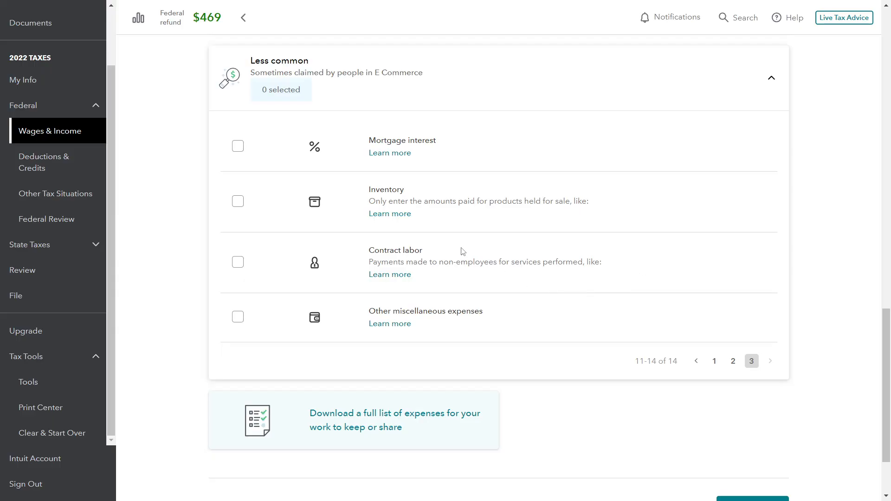
left_click(239, 205)
Deselect Supplies among the recommended expense categories
scroll(534, 301, "up", 8)
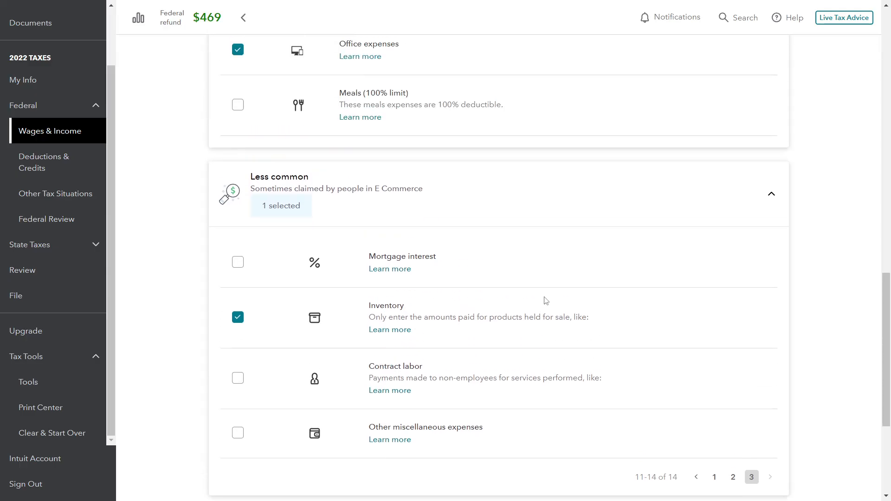
scroll(547, 300, "up", 1)
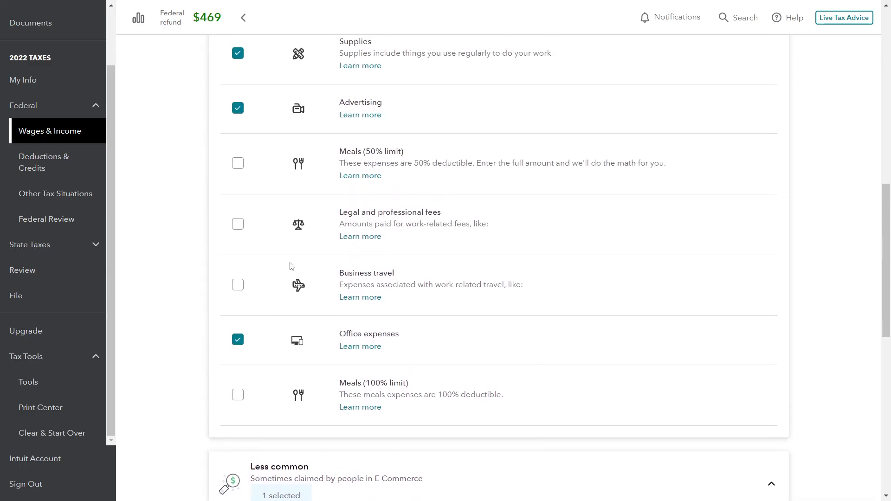
left_click(237, 54)
Review the selected expense categories in both groups and continue to the check for other expenses
scroll(524, 218, "up", 1)
scroll(524, 216, "down", 1)
scroll(557, 292, "down", 6)
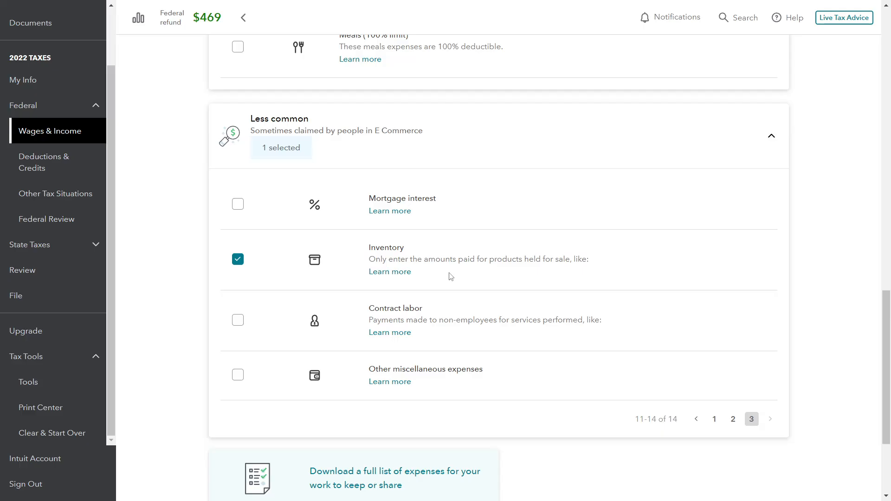
scroll(365, 261, "up", 6)
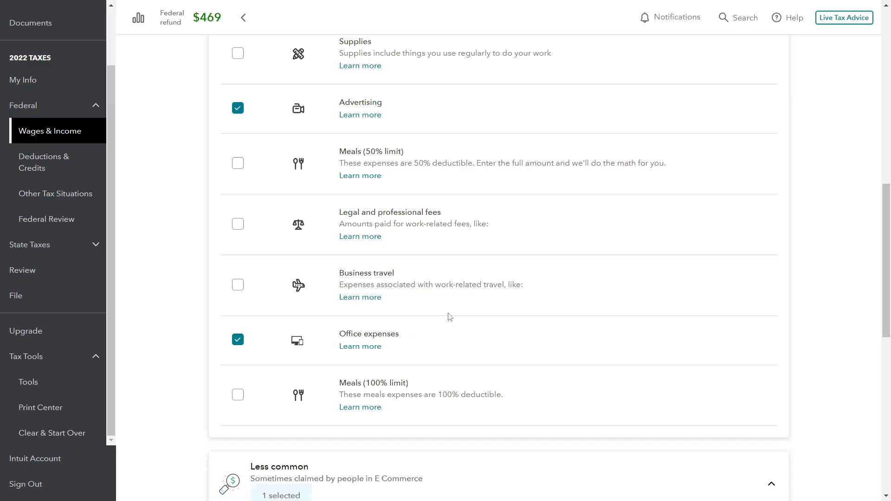
scroll(512, 288, "up", 2)
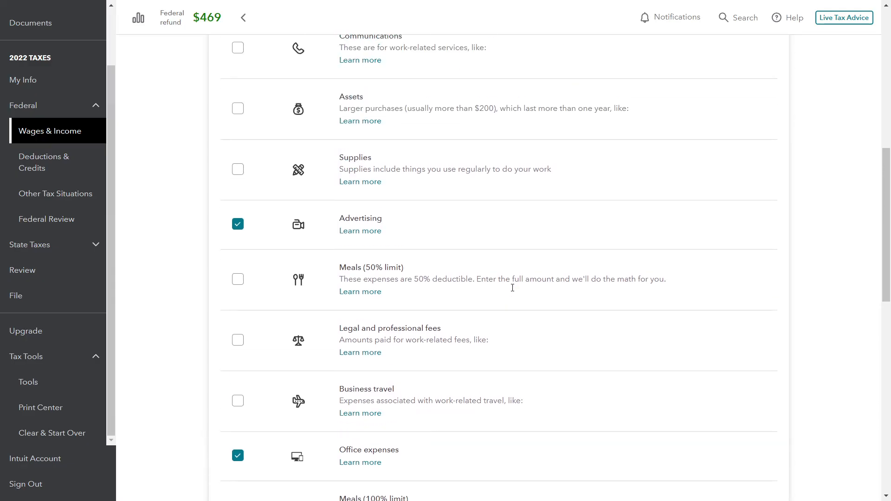
scroll(619, 274, "up", 6)
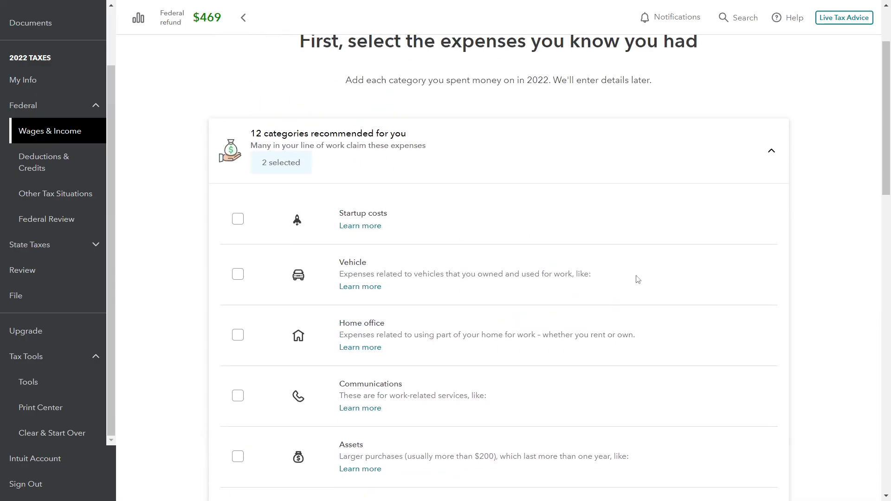
scroll(638, 280, "down", 6)
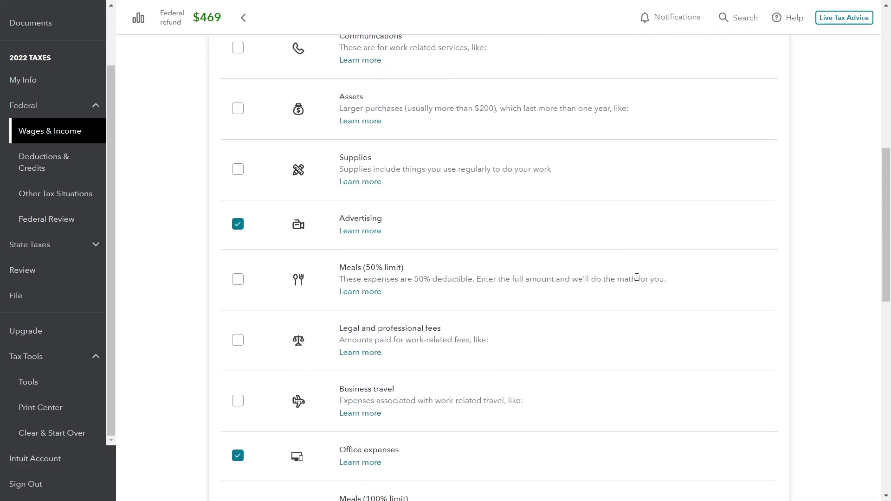
scroll(637, 277, "down", 10)
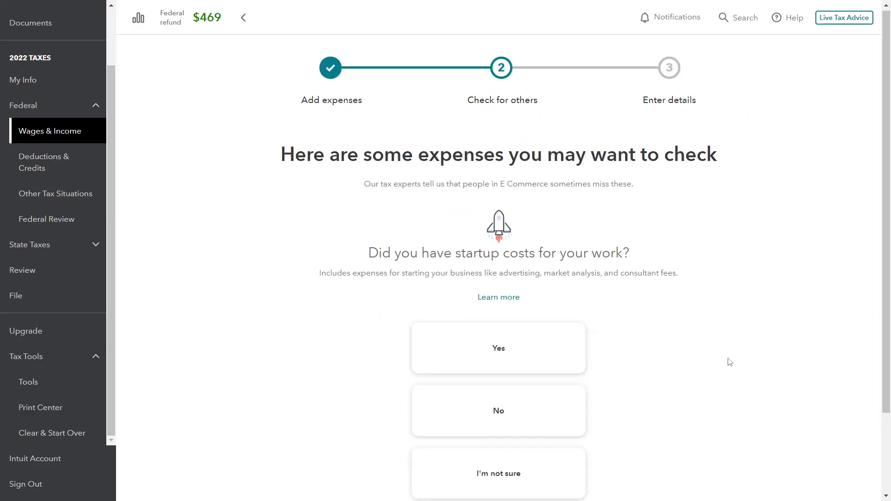
Answer No to the questions on possibly missed expenses, including startup costs and home office, and continue to the expense details
scroll(729, 361, "down", 2)
scroll(729, 361, "up", 2)
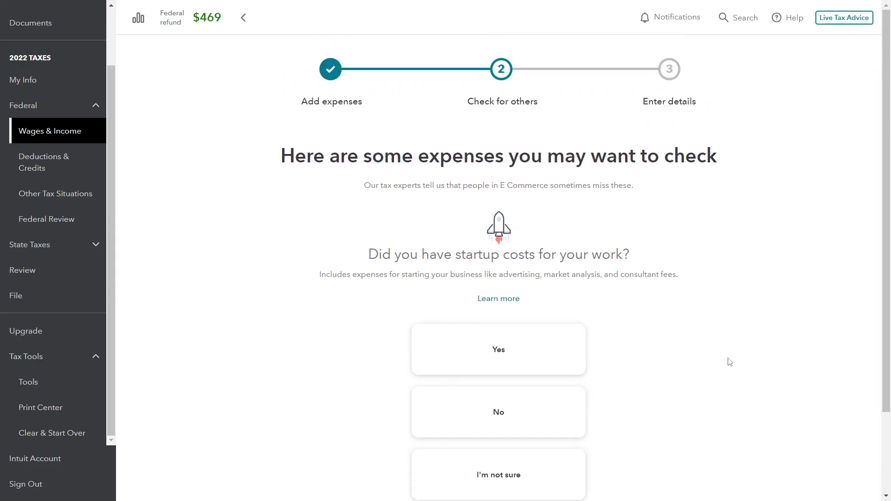
scroll(730, 362, "down", 2)
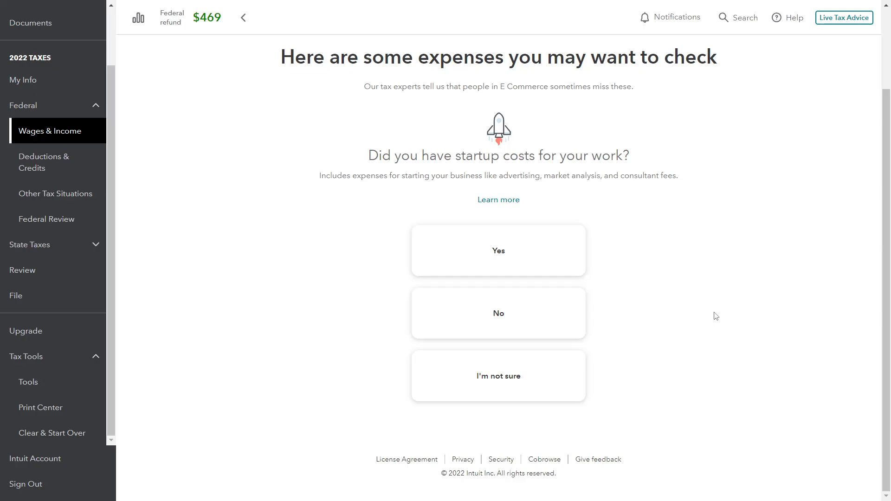
left_click(545, 327)
scroll(657, 349, "down", 3)
left_click(513, 319)
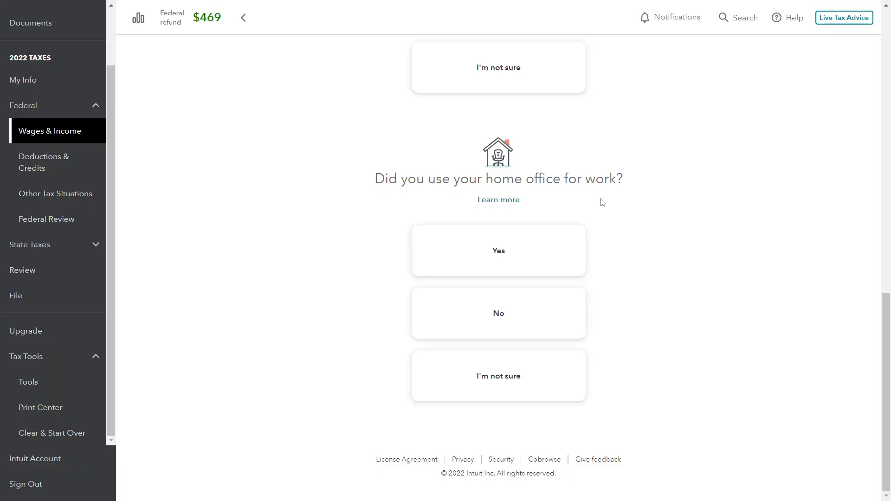
left_click(498, 314)
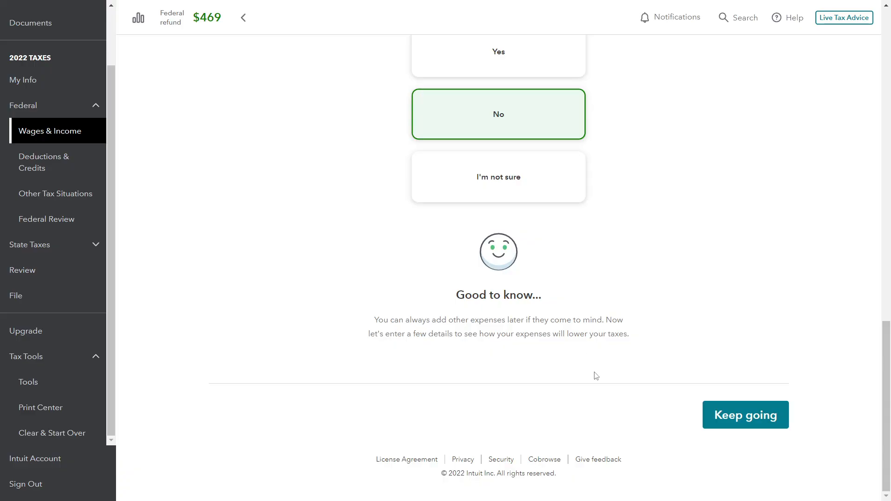
left_click(725, 417)
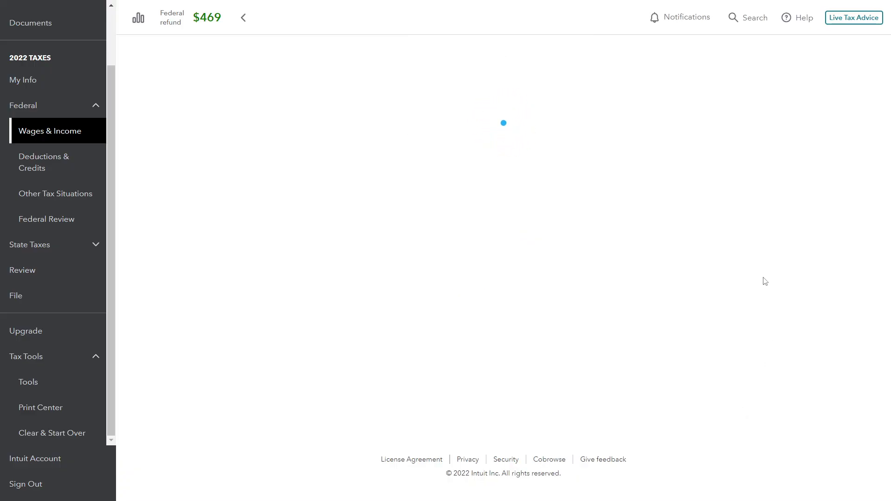
scroll(659, 273, "down", 3)
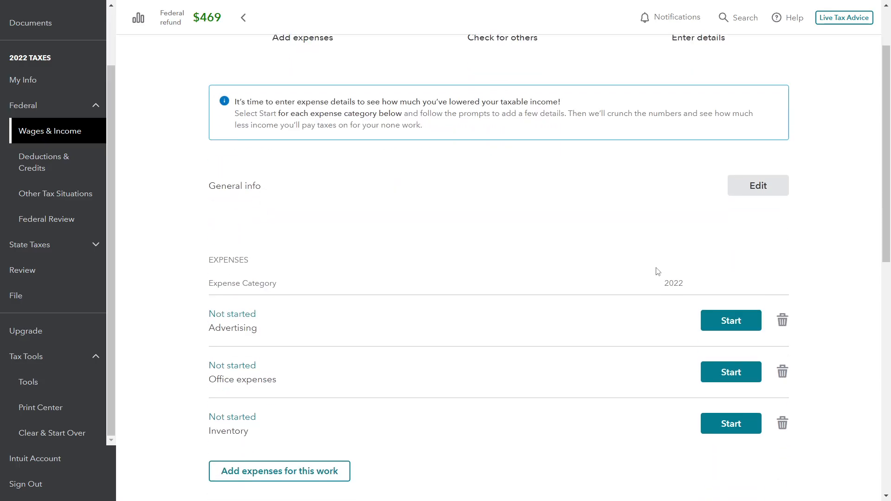
Start the Advertising expense details and consult the fact pattern slide in the presentation for the advertising costs
scroll(612, 237, "up", 3)
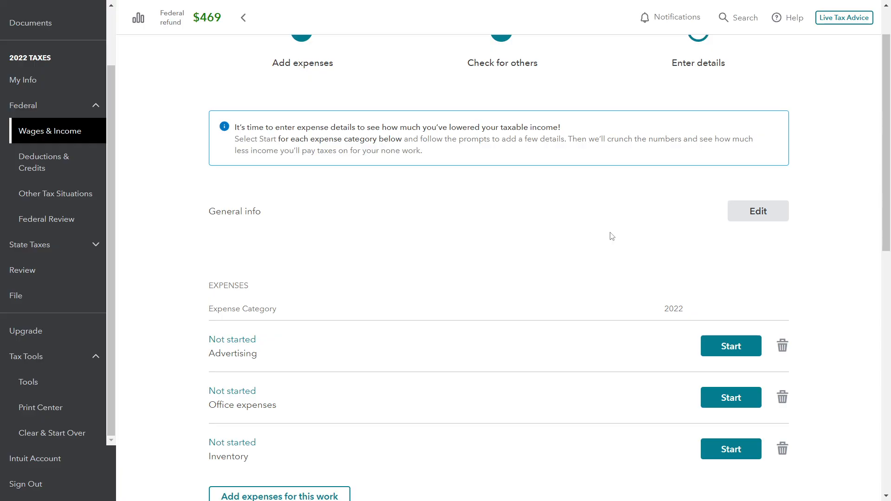
scroll(612, 236, "down", 1)
scroll(612, 236, "down", 2)
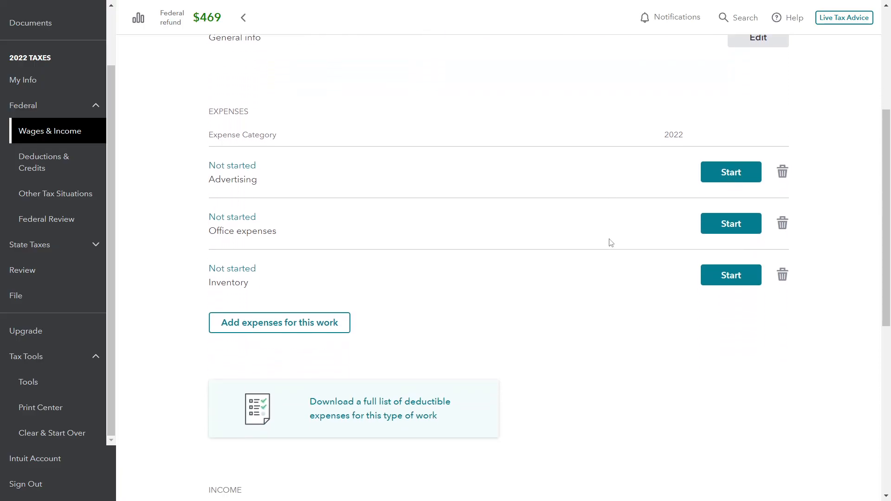
left_click(726, 178)
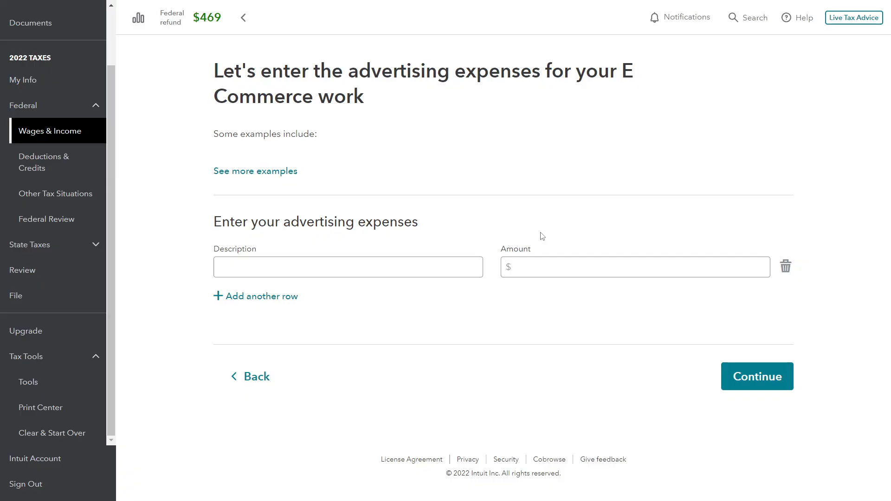
left_click(375, 268)
key("alt+Tab")
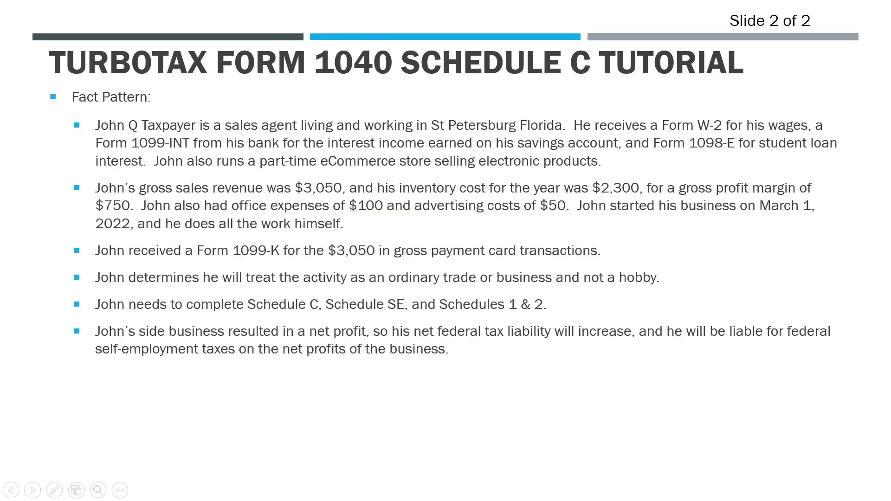
key("alt+Tab")
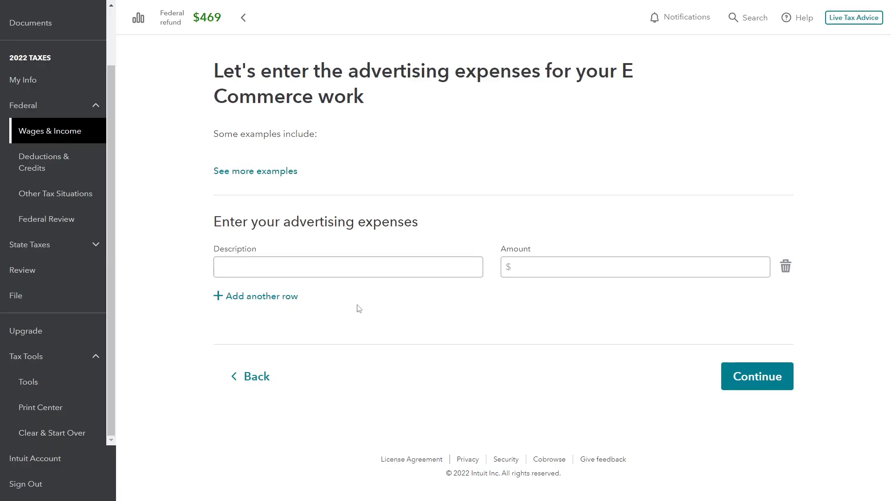
Enter an advertising expense described as Advertising Costs with an amount of $50 and continue
left_click(342, 268)
type("Advertising Costs")
key("Tab")
type("50")
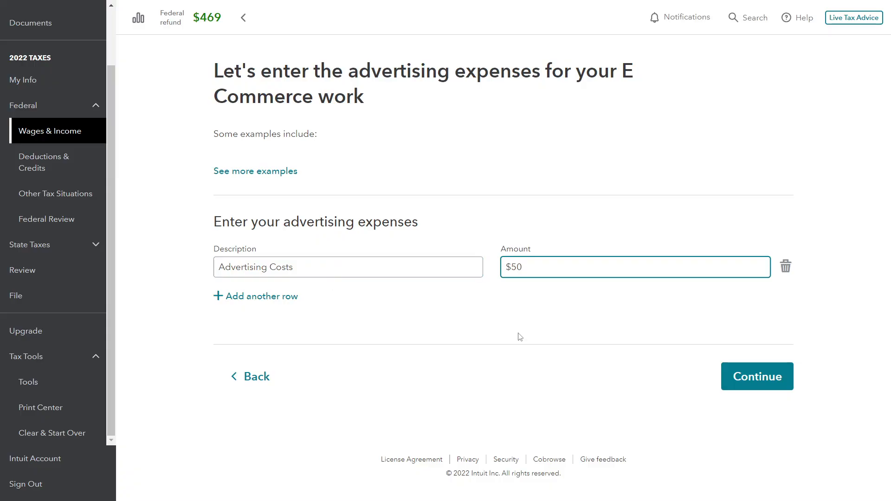
left_click(464, 270)
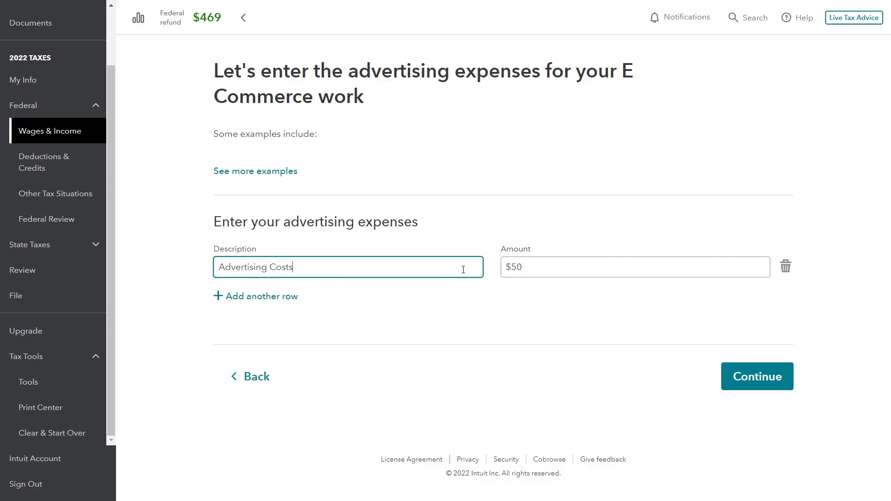
left_click(732, 371)
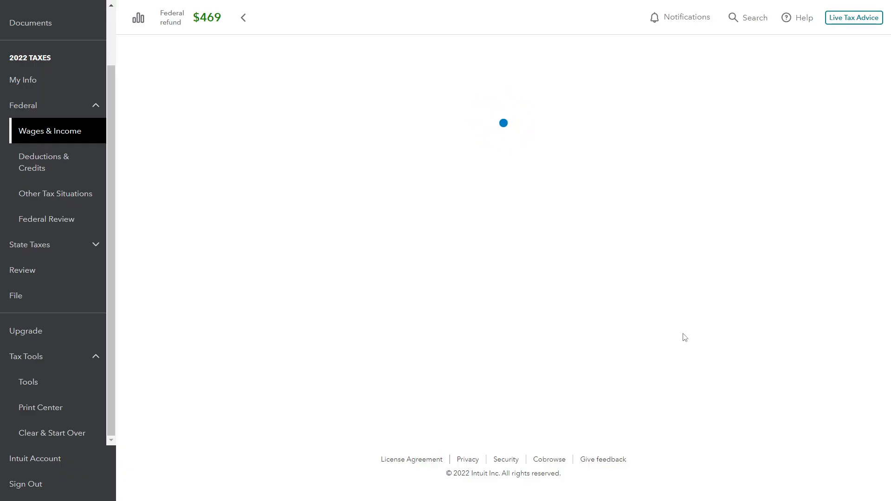
Start the Office expenses details, enter an expense described as Office expenses with an amount of $100 and continue
scroll(623, 341, "down", 3)
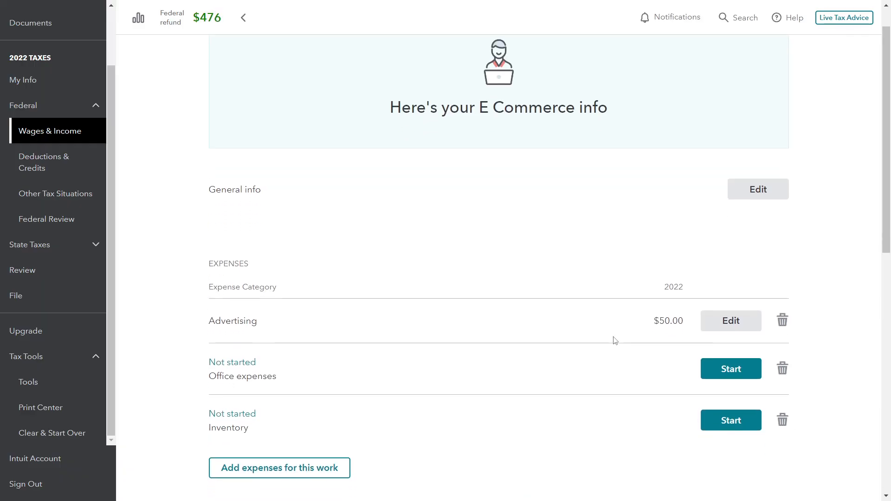
left_click(722, 298)
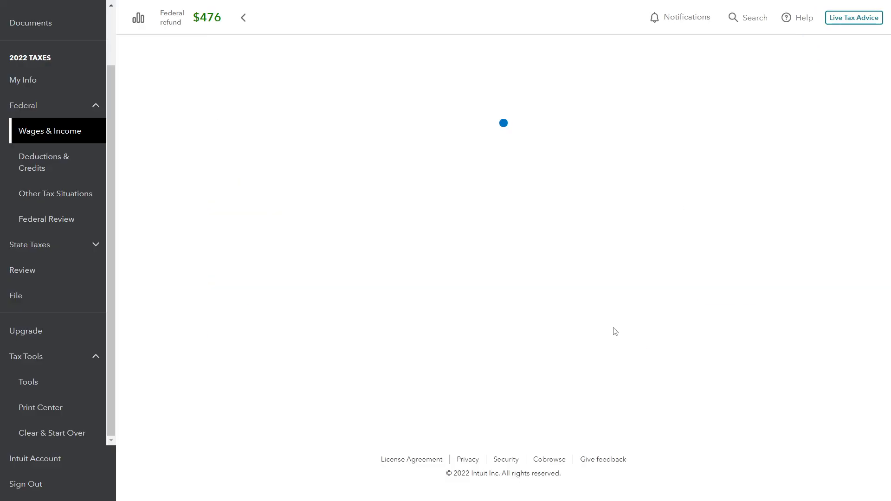
left_click(316, 288)
type("Off")
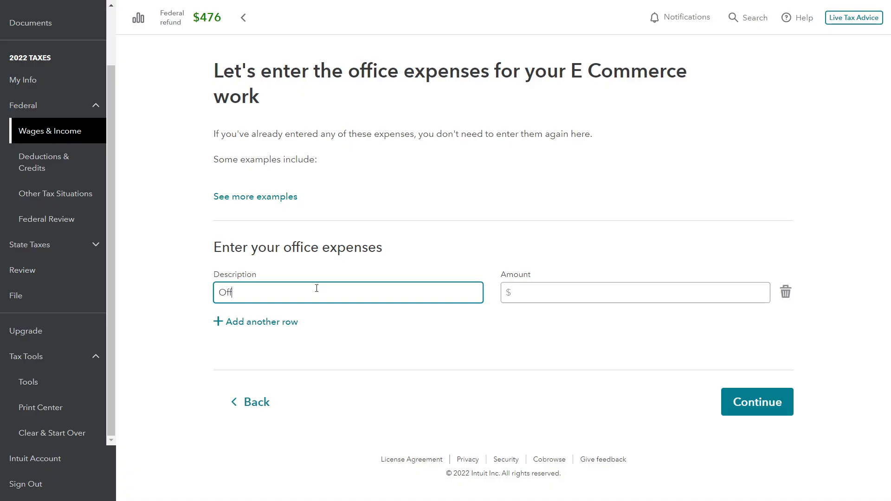
type("ice expenses")
key("Tab")
type("100")
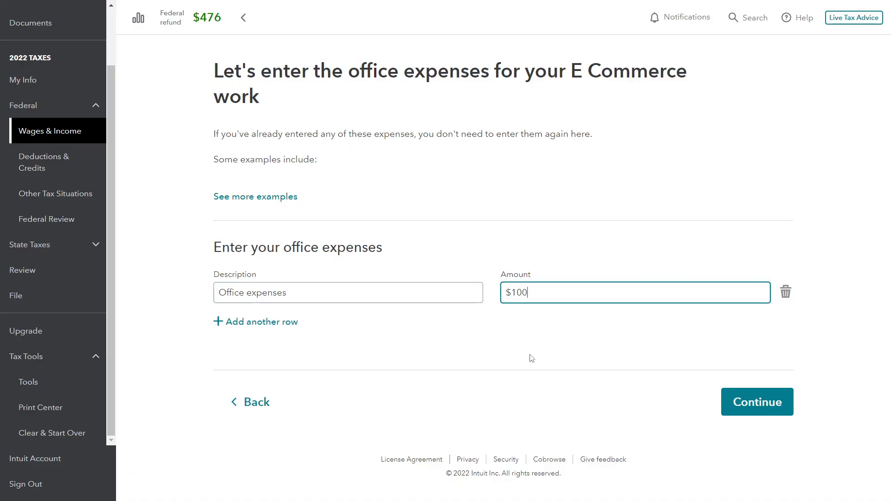
left_click(743, 397)
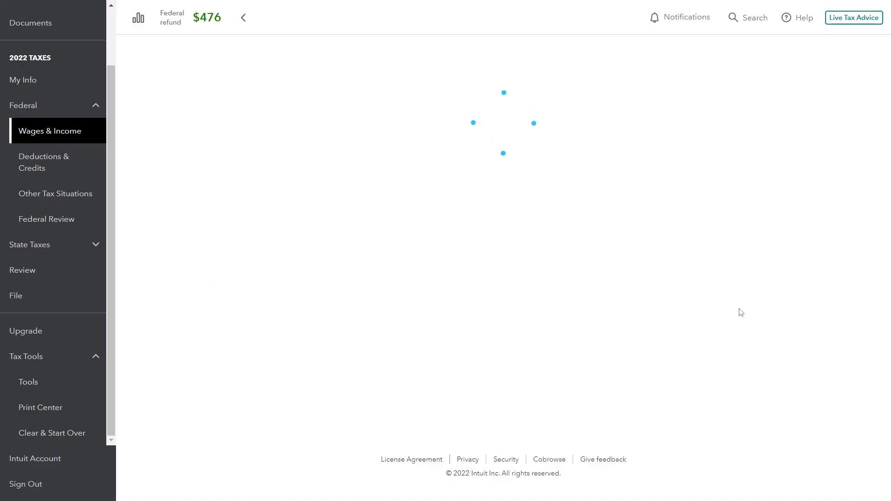
Start the Inventory details and answer Yes to having inventory to report for the E Commerce work
scroll(576, 325, "down", 1)
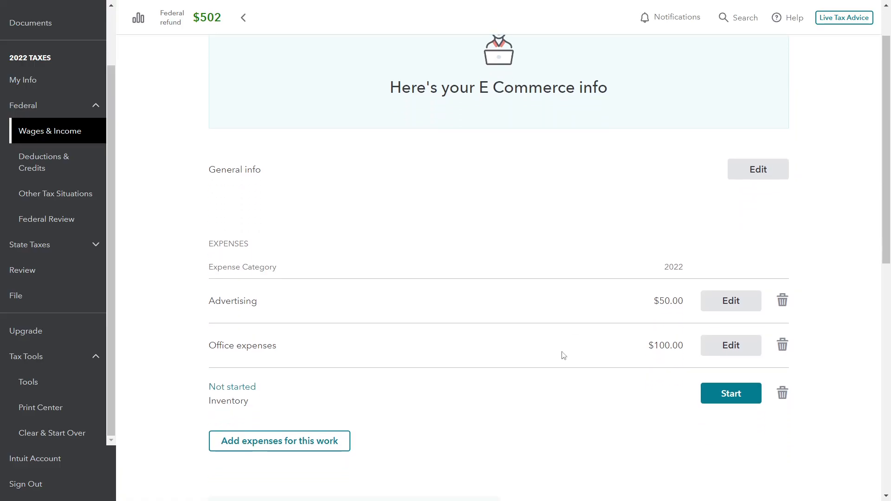
left_click(728, 396)
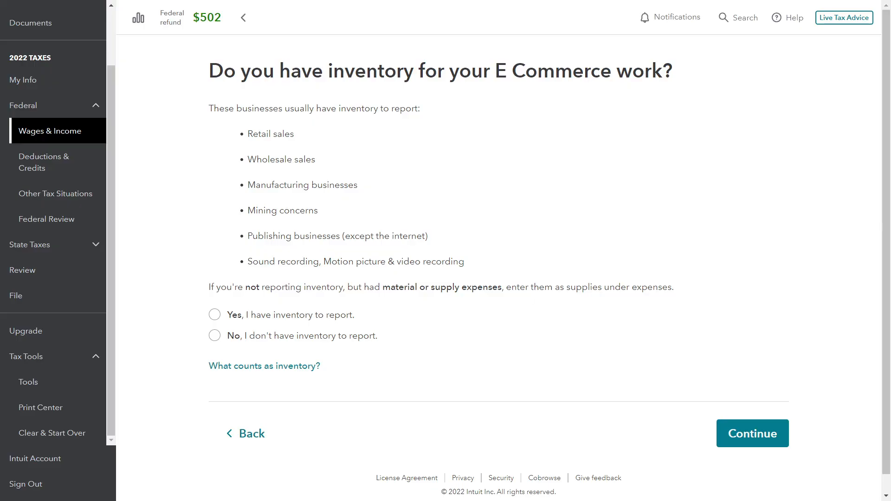
key("alt+Tab")
left_click(293, 318)
scroll(506, 347, "down", 1)
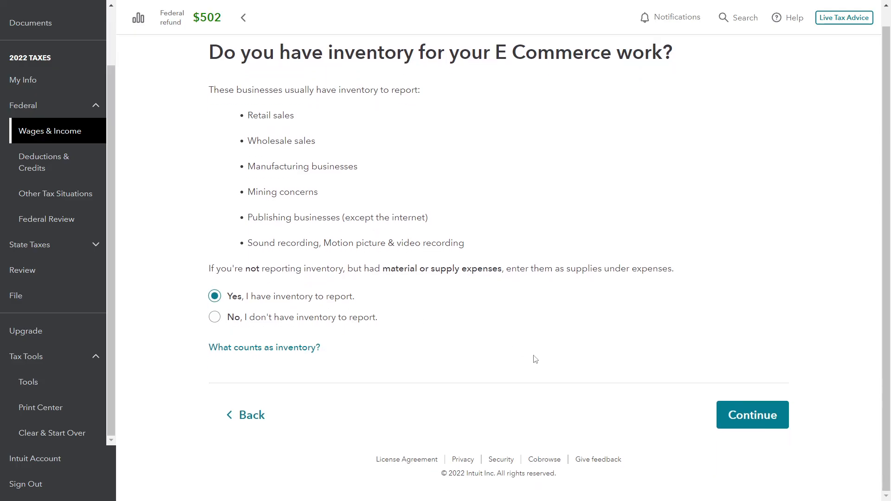
left_click(738, 418)
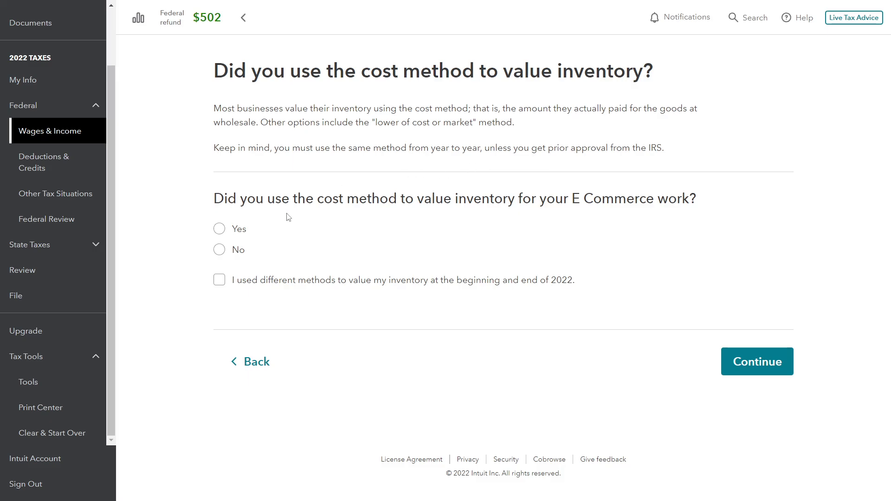
Answer Yes to using the cost method and enter $0 as inventory value for both the beginning and end of 2022
left_click(220, 230)
left_click(741, 358)
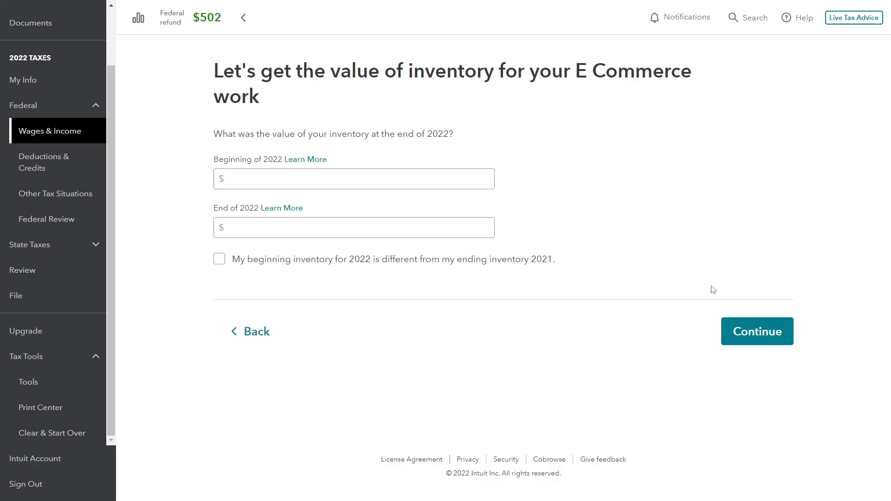
left_click(368, 183)
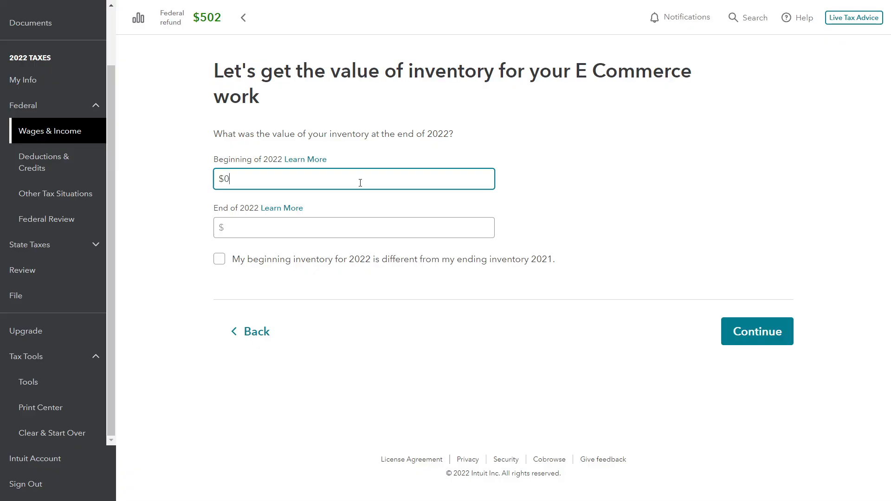
type("0")
key("Tab")
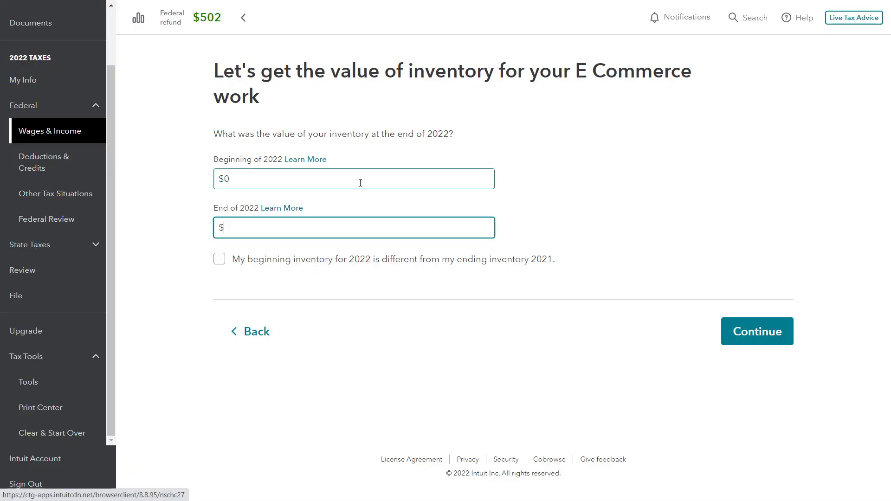
type("0")
key("Tab")
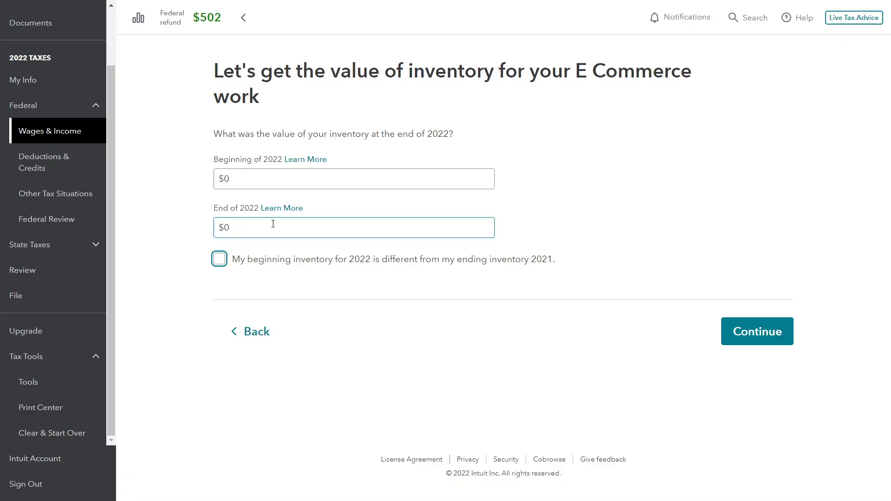
left_click(756, 342)
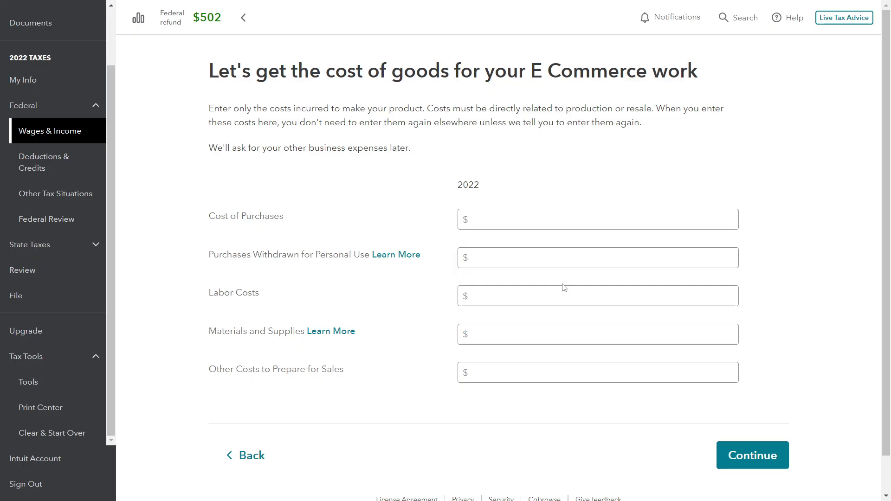
Enter $2,300 as the 2022 cost of purchases and continue through the gross profit summary to the E Commerce overview
left_click(514, 223)
type("2300")
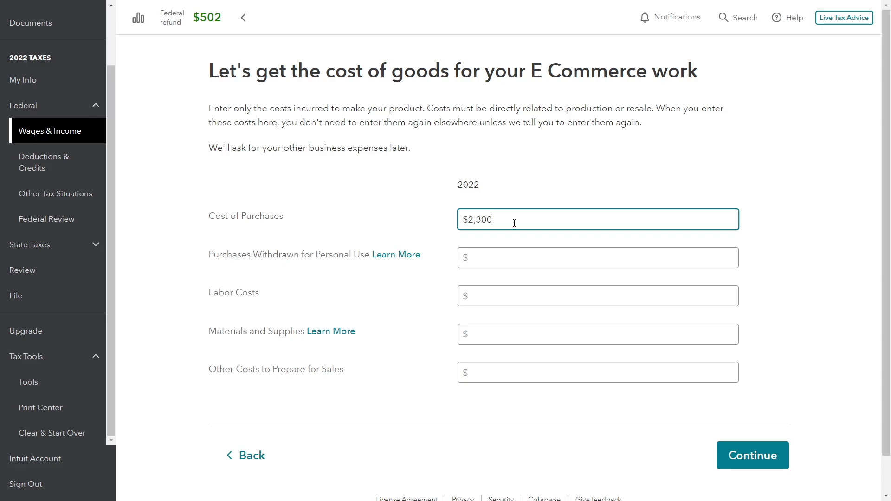
left_click(511, 259)
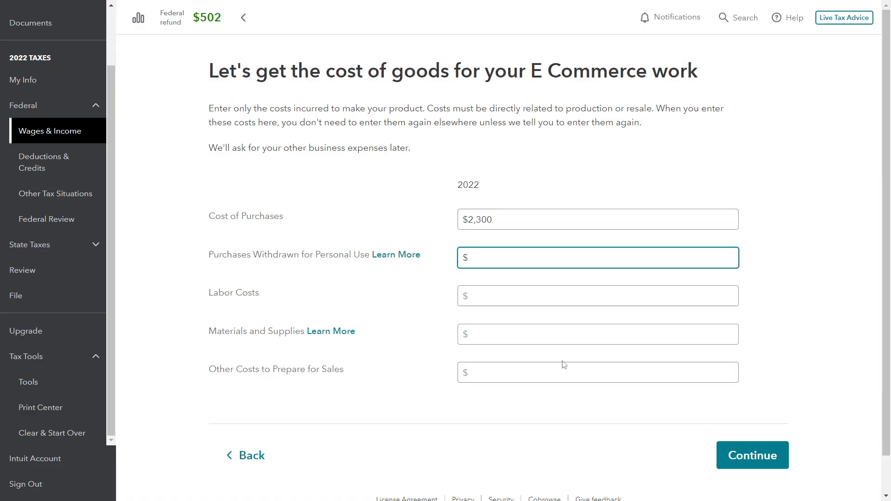
left_click(743, 458)
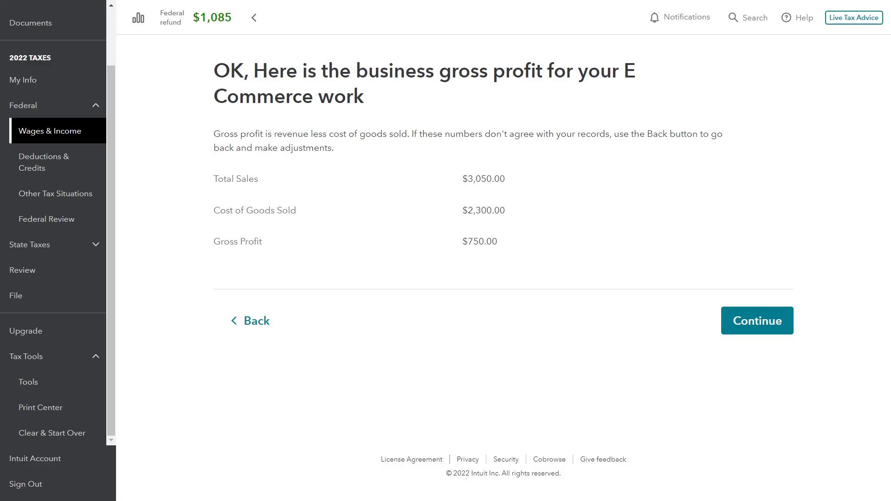
key("alt+Tab")
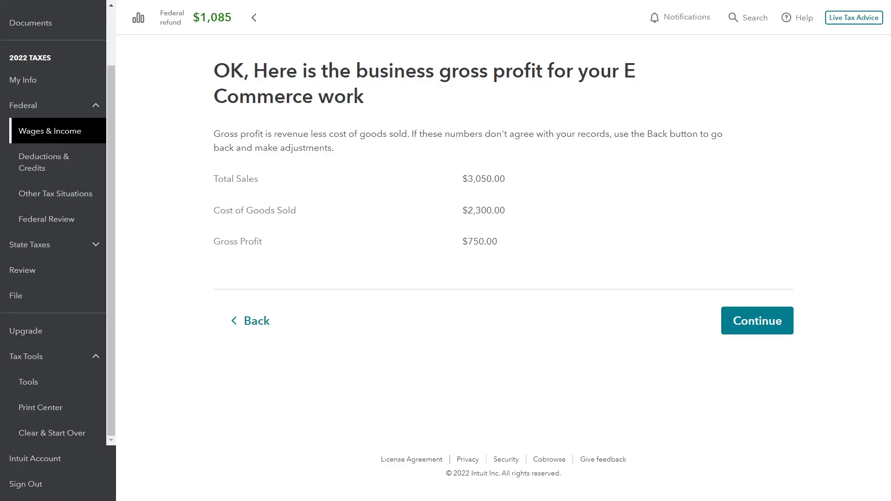
left_click(744, 331)
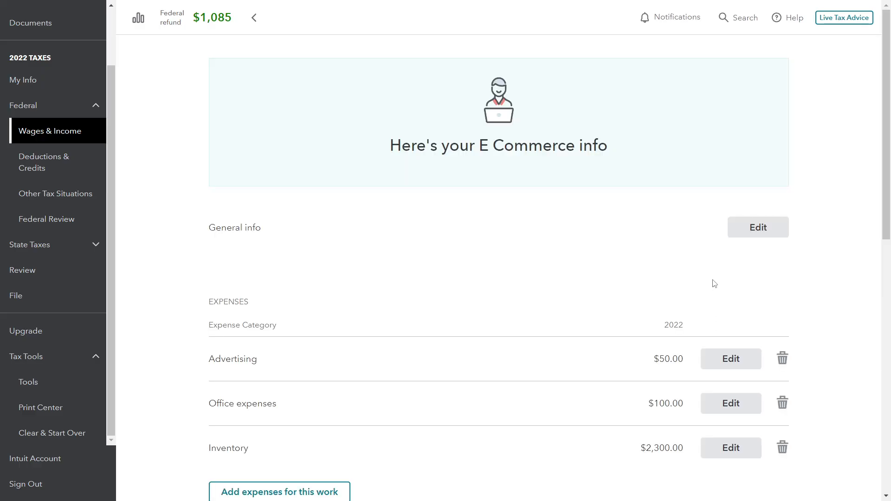
Review the listed E Commerce expenses and income, then start the uncommon situations section and answer None of the above
scroll(622, 276, "down", 1)
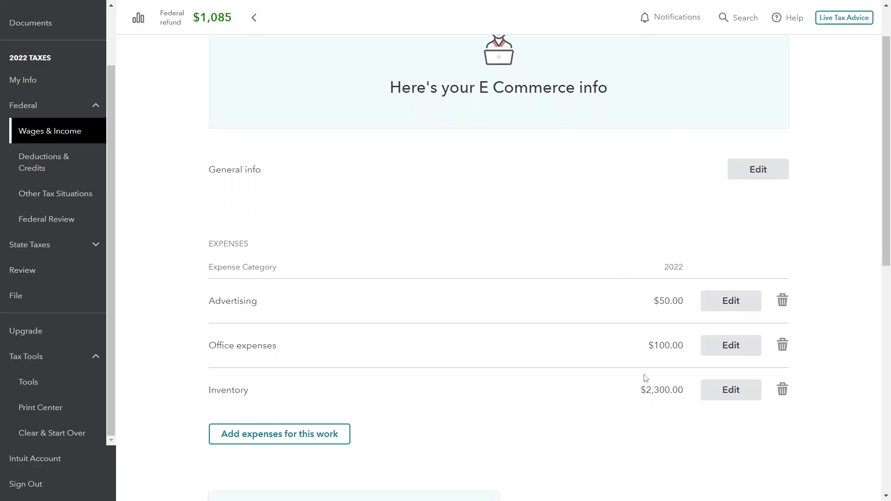
scroll(650, 370, "down", 1)
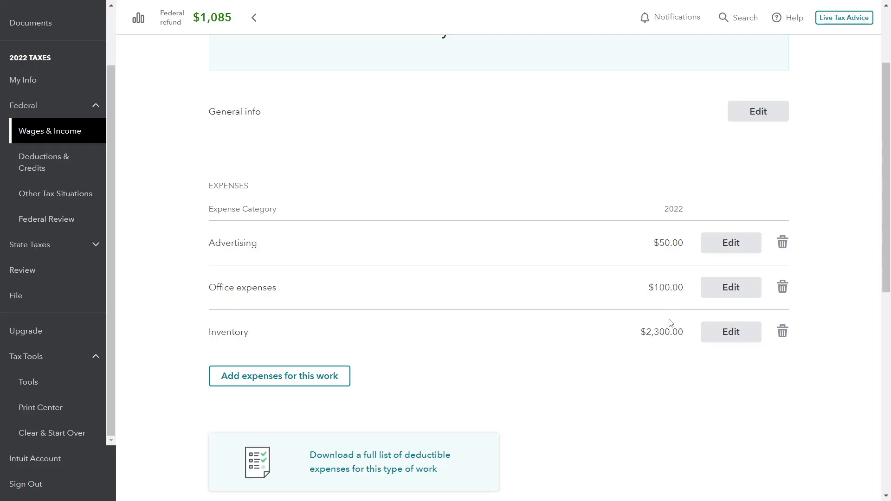
scroll(669, 328, "down", 5)
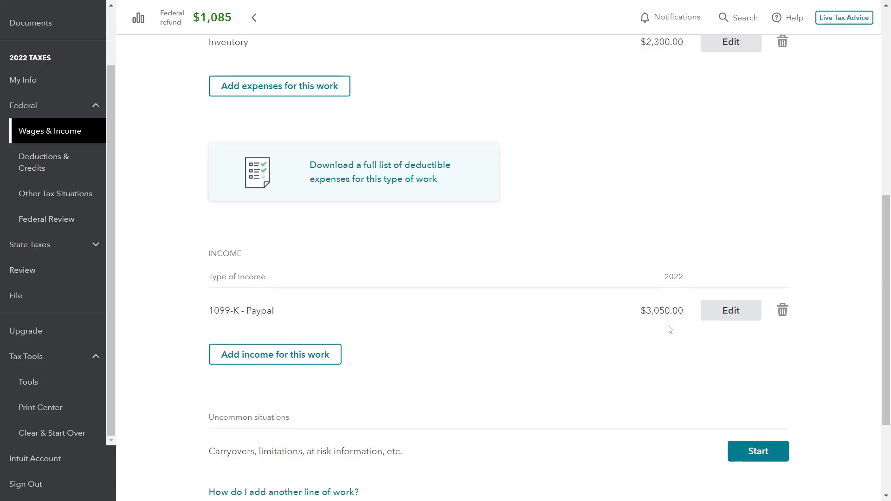
scroll(666, 335, "down", 1)
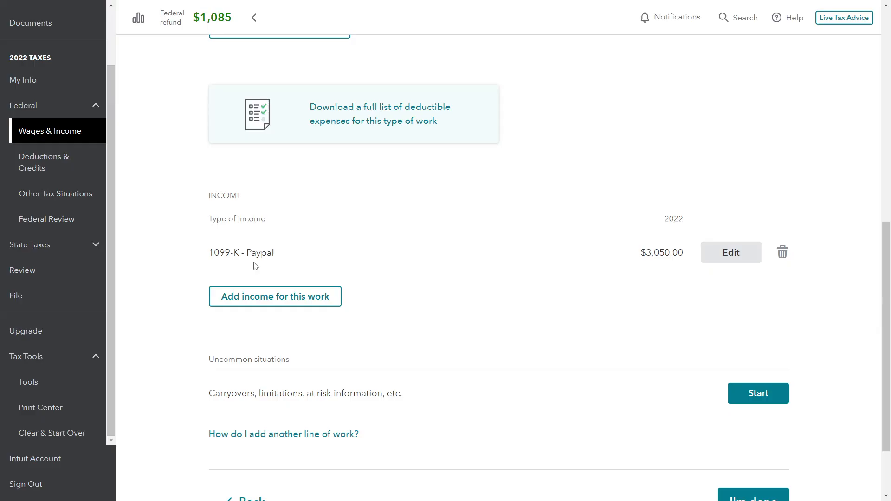
scroll(420, 267, "down", 1)
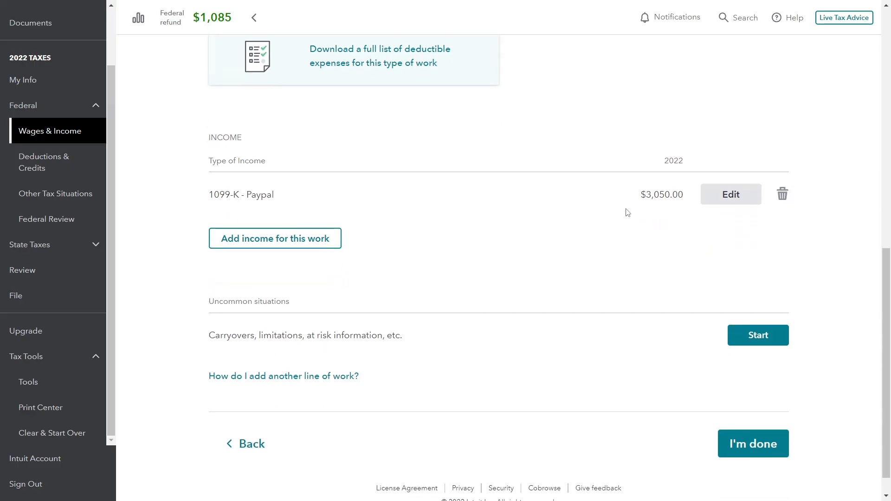
scroll(634, 212, "down", 1)
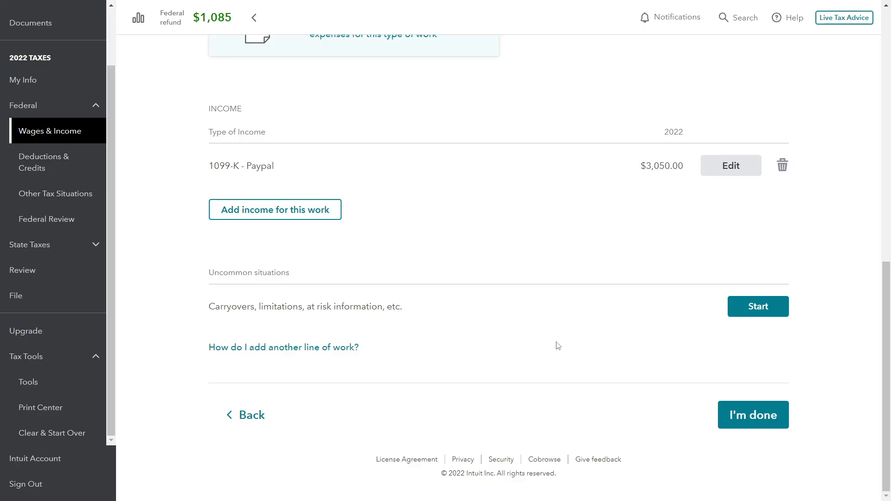
left_click(761, 310)
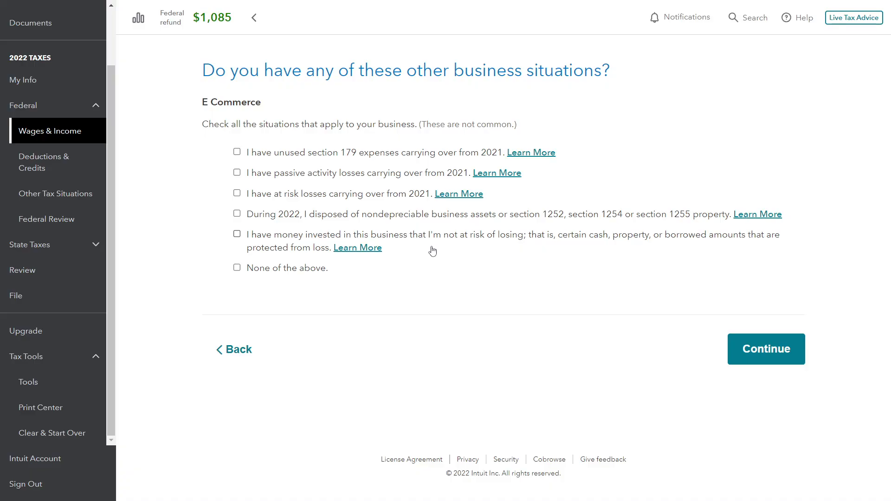
left_click(237, 268)
left_click(742, 352)
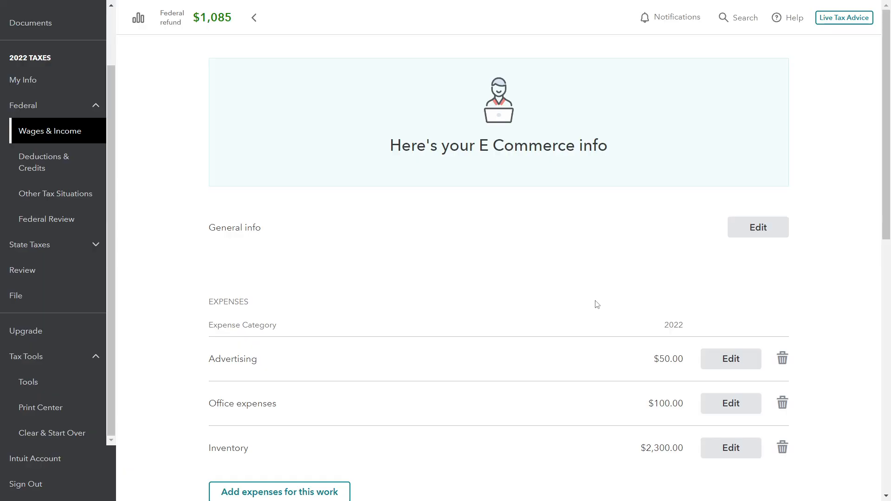
Check the E Commerce expenses and income on the overview, finish it and continue past the taxable income summary
scroll(594, 305, "down", 5)
scroll(592, 290, "down", 5)
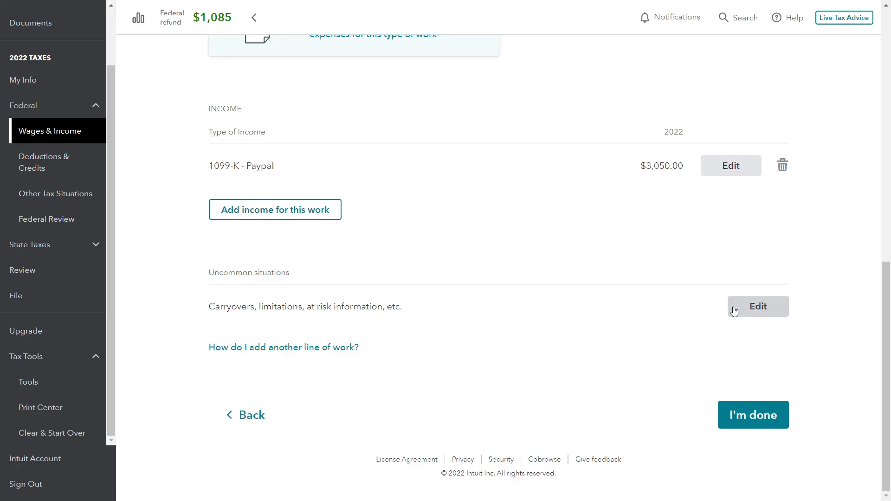
scroll(671, 143, "up", 3)
scroll(693, 275, "down", 3)
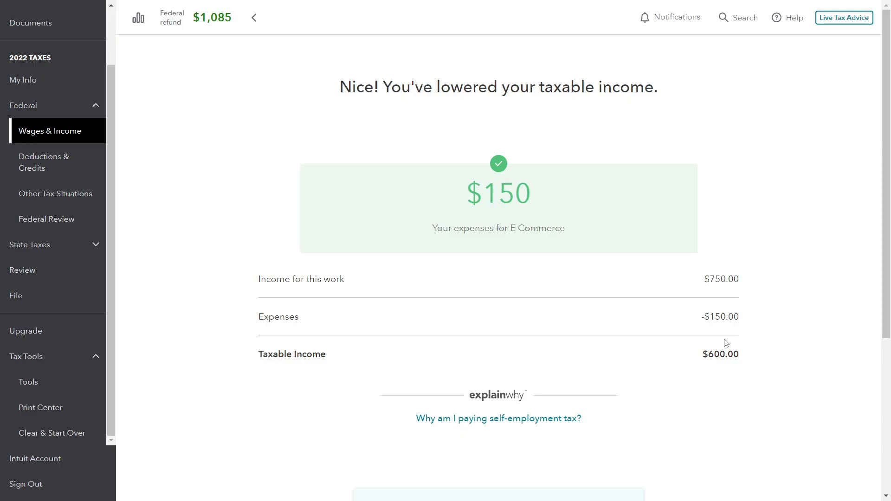
scroll(724, 342, "down", 5)
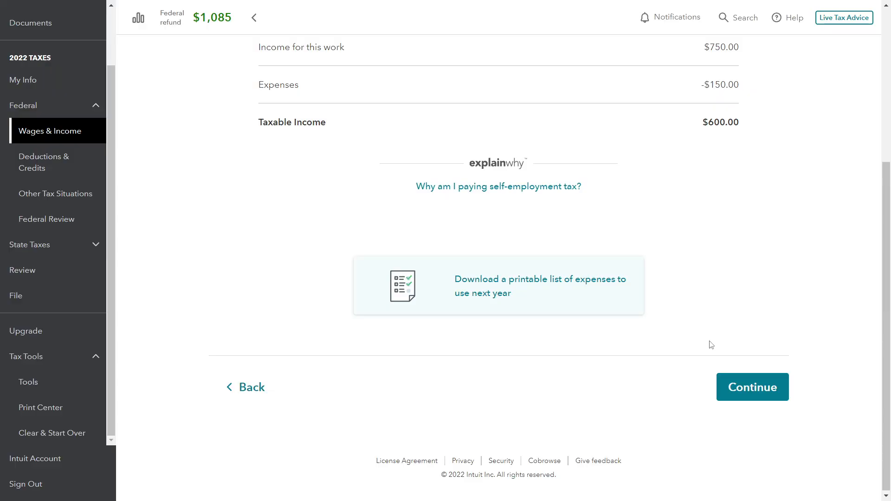
left_click(742, 397)
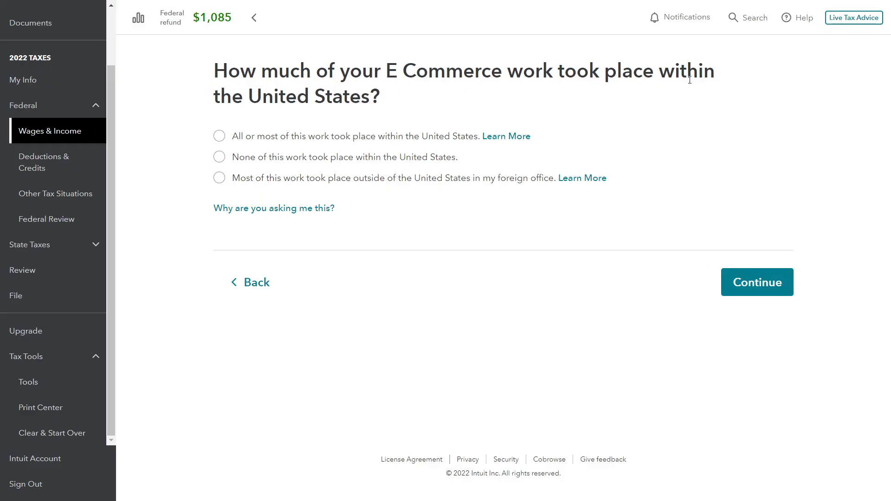
Answer that all or most E Commerce work took place within the United States and none was for a former employer
left_click(220, 138)
left_click(762, 283)
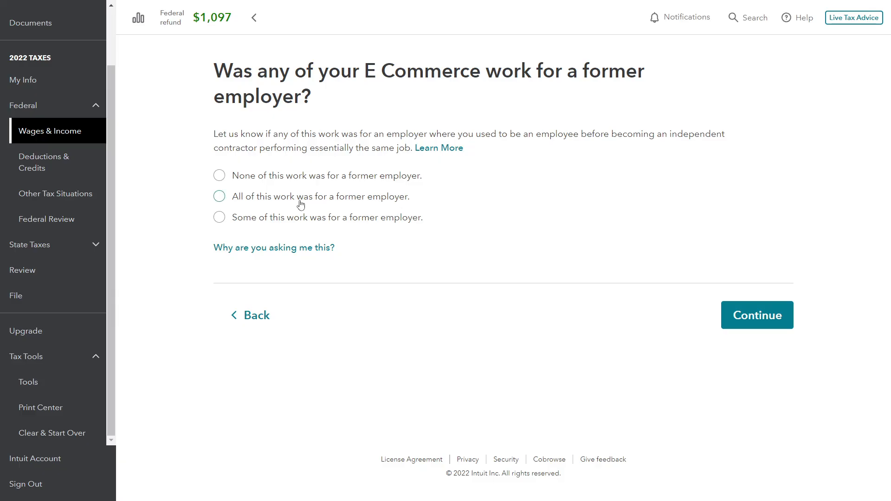
left_click(231, 184)
left_click(766, 322)
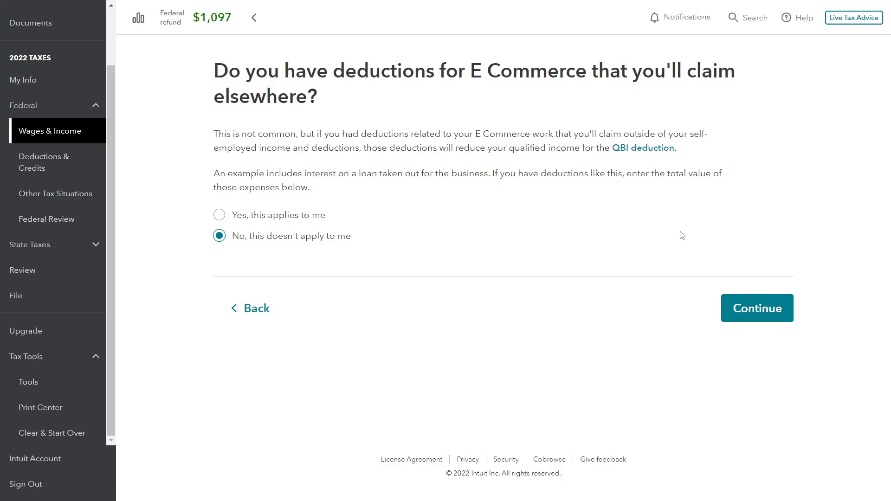
Keep No for E Commerce deductions claimed elsewhere, then run the free audit check and continue past its assessment
left_click(762, 305)
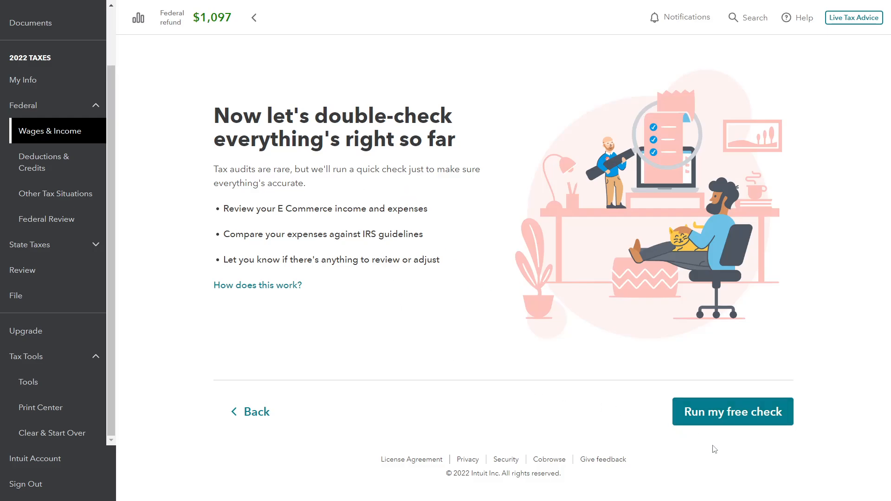
left_click(737, 414)
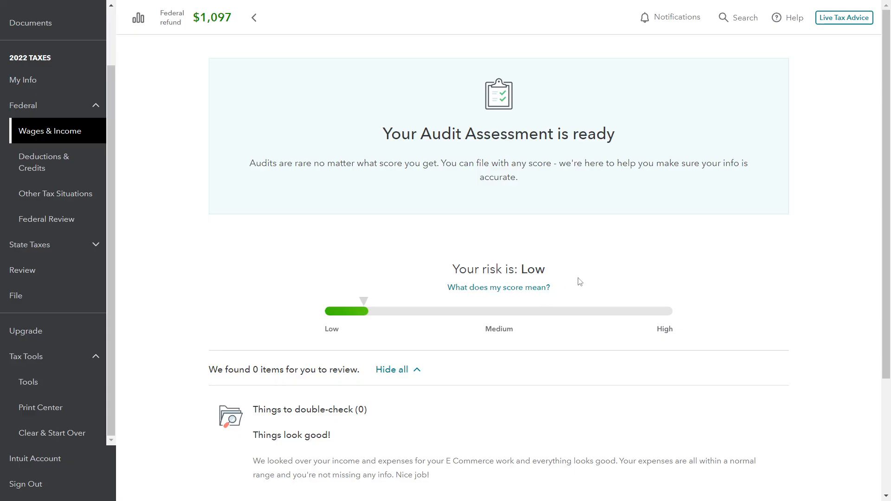
scroll(590, 283, "down", 3)
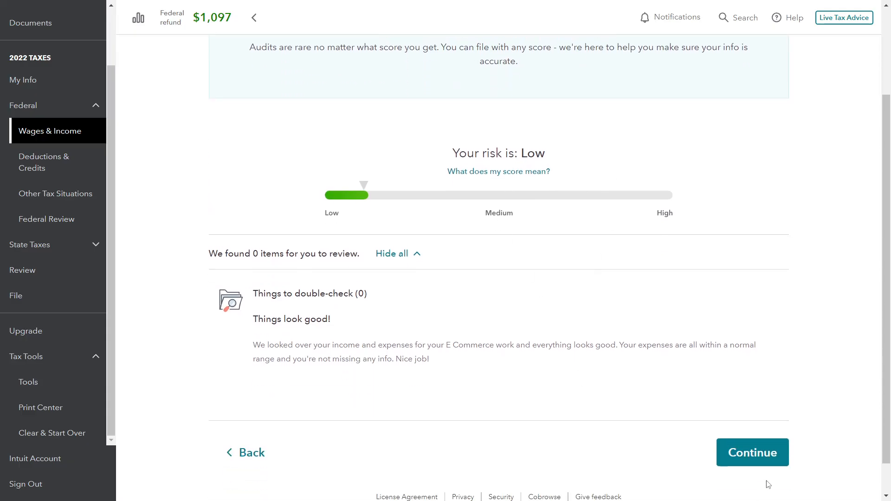
left_click(768, 457)
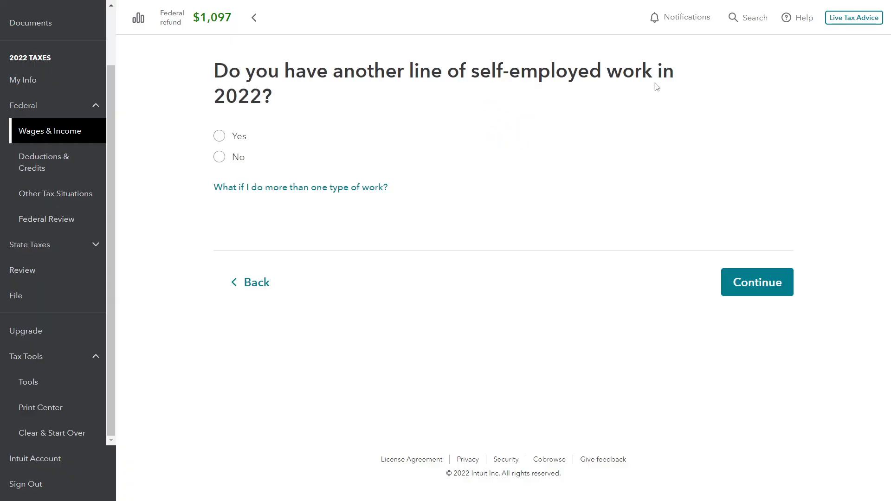
Answer No to having another line of self-employed work in 2022 and continue to the overall income and expenses summary
left_click(219, 157)
left_click(753, 295)
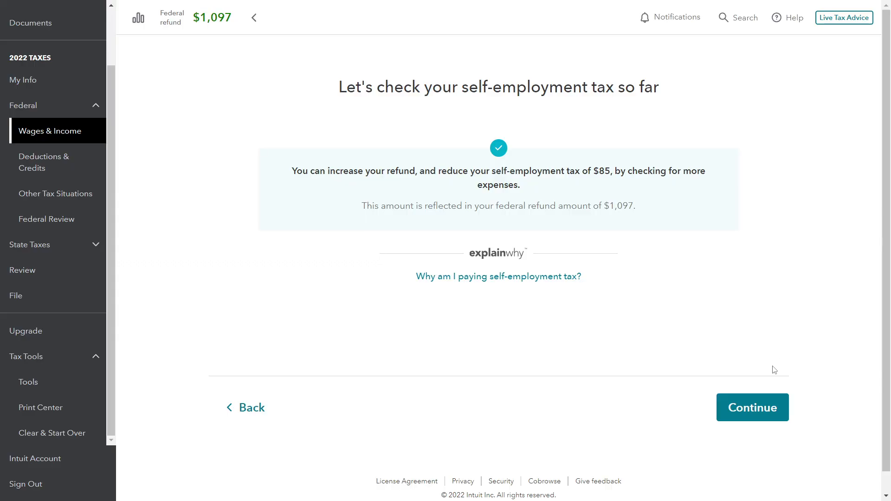
left_click(762, 405)
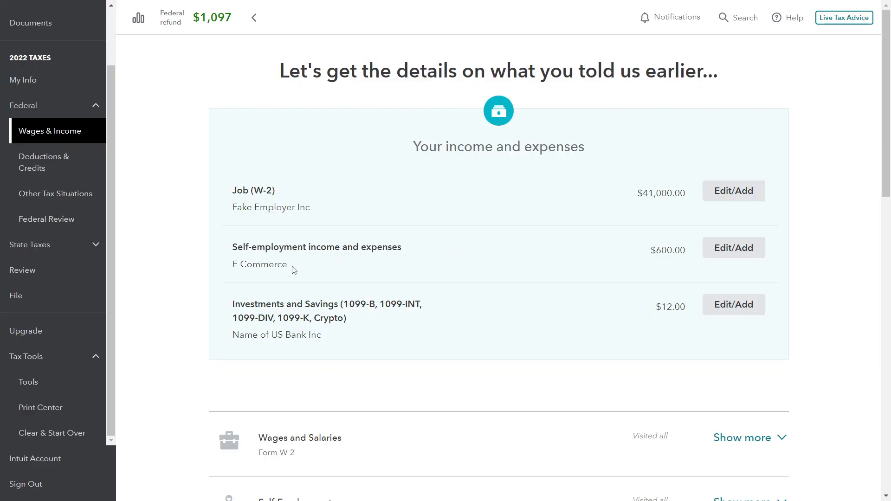
scroll(371, 277, "down", 2)
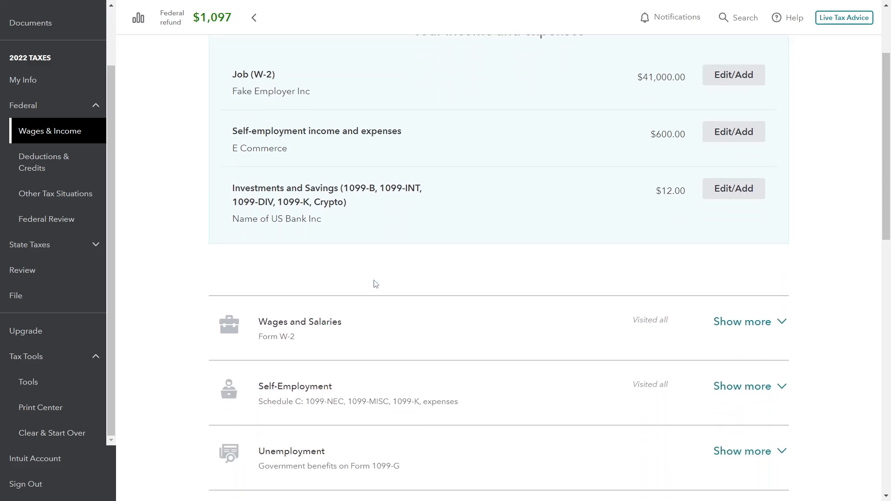
scroll(394, 269, "up", 2)
scroll(88, 266, "down", 3)
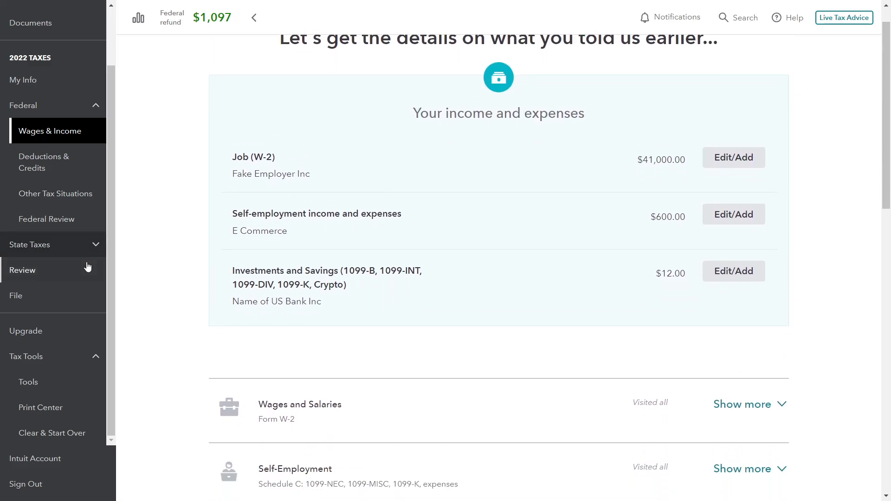
Generate the 2022 Federal return from the Print Center with just the tax return forms and maximize the PDF window
left_click(28, 412)
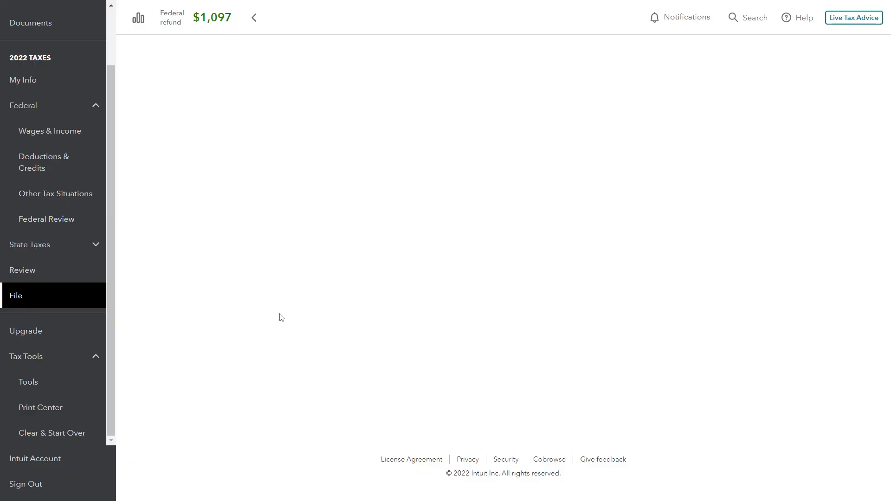
left_click(61, 407)
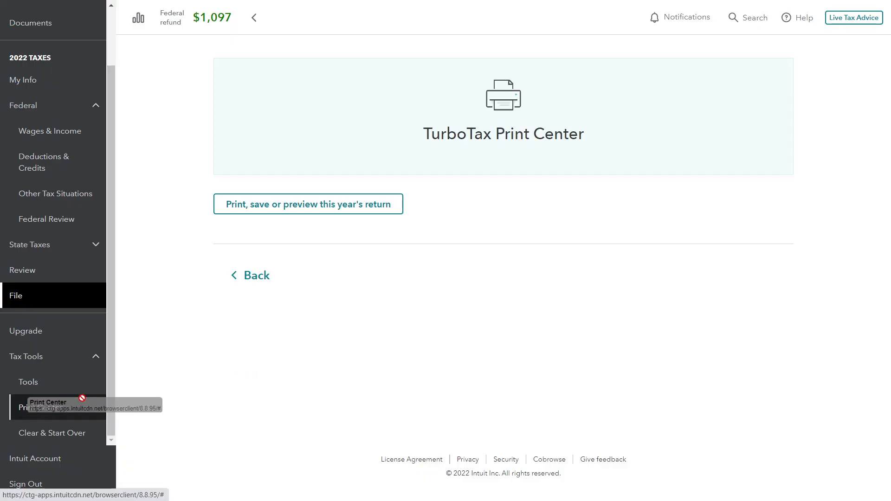
left_click(268, 209)
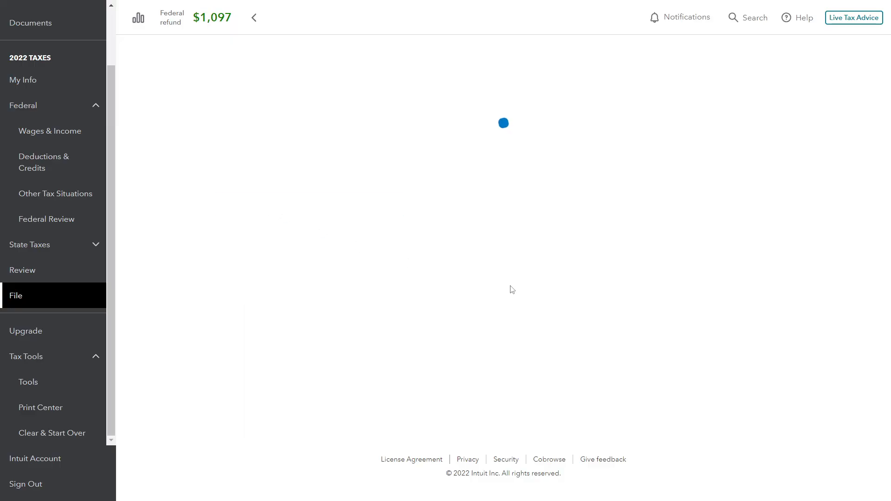
left_click(220, 137)
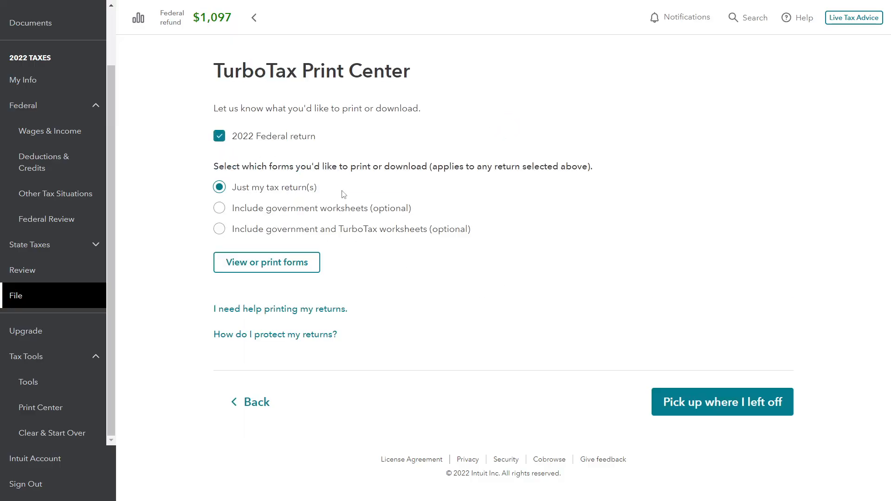
left_click(286, 271)
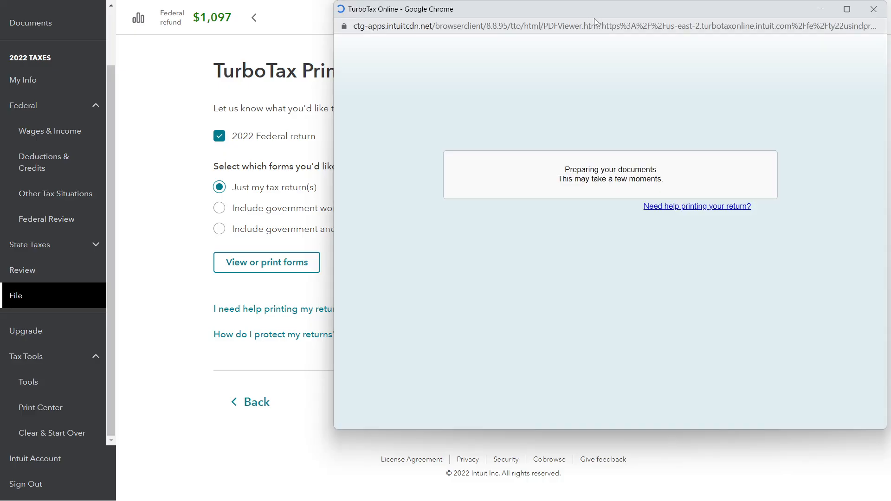
left_click_drag(595, 21, 429, 39)
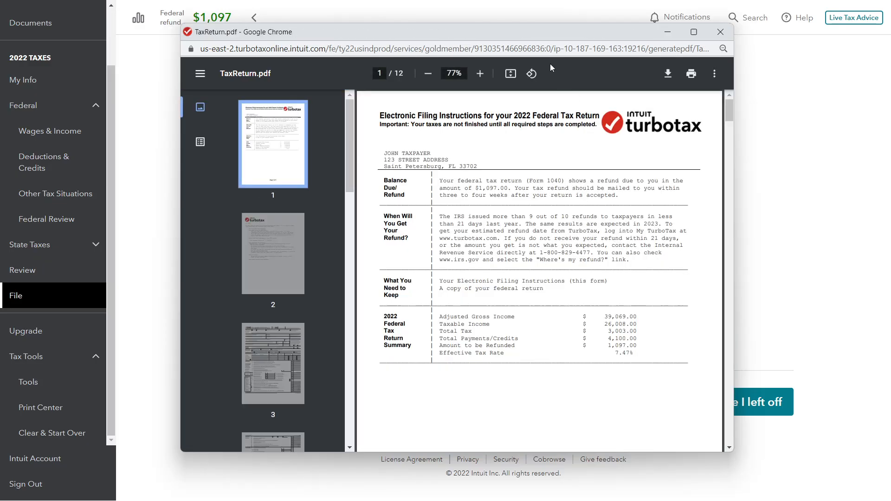
left_click_drag(524, 38, 420, 1)
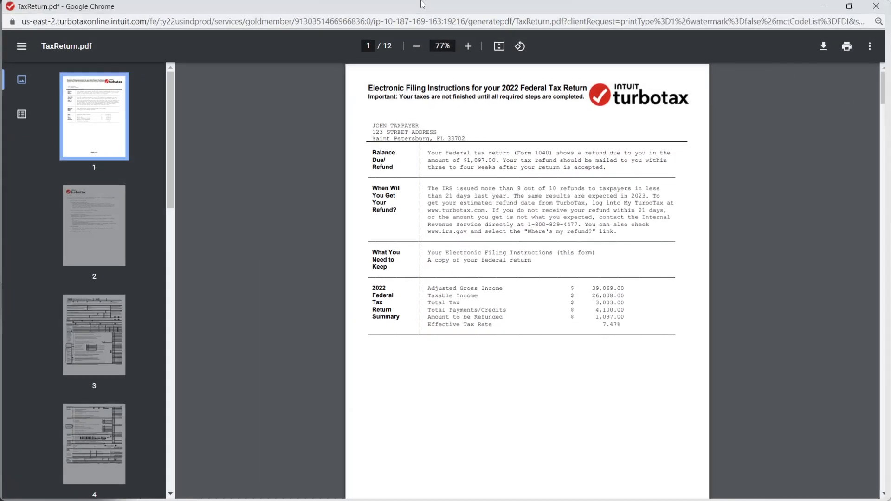
Enlarge the return PDF to 120% and examine Form 1040's income, payments and refund lines through to Schedule 2
scroll(539, 160, "up", 4)
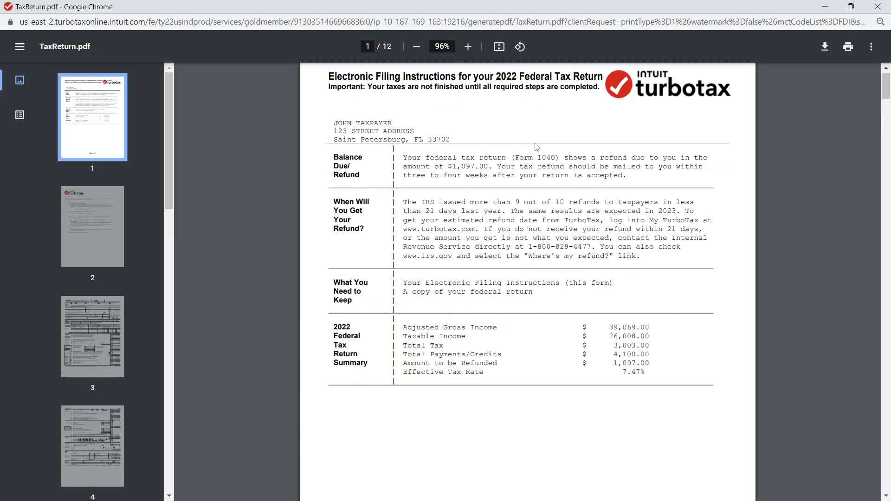
scroll(545, 234, "down", 10)
scroll(544, 239, "down", 15)
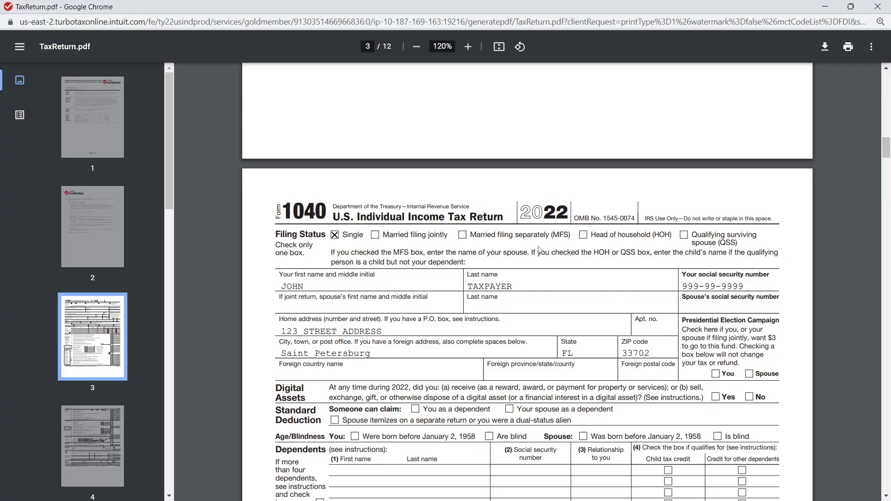
scroll(763, 155, "down", 6)
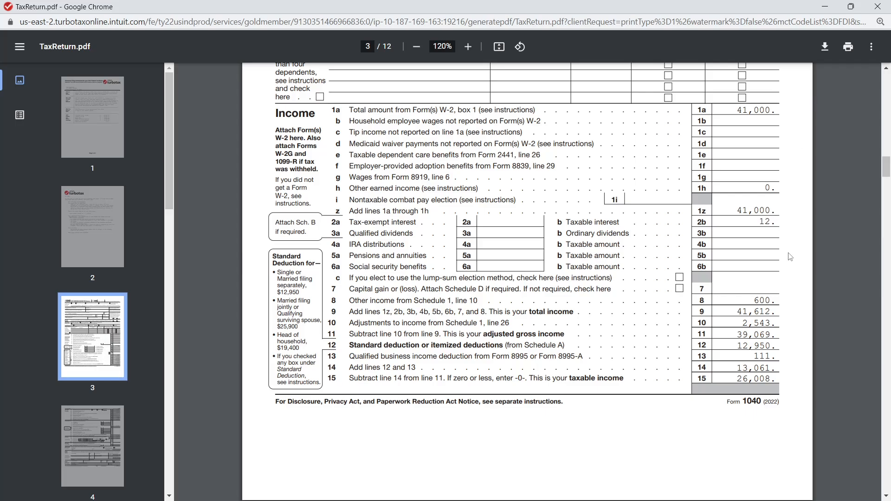
scroll(790, 257, "down", 15)
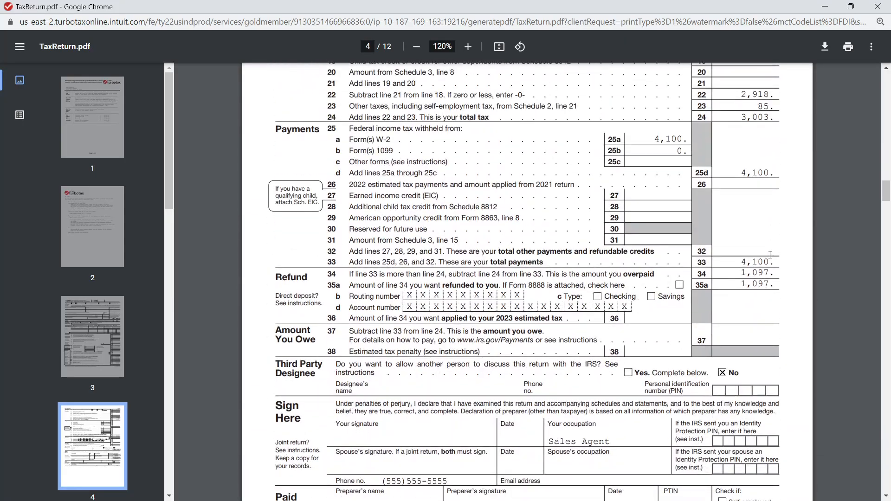
scroll(773, 253, "down", 10)
scroll(763, 261, "down", 20)
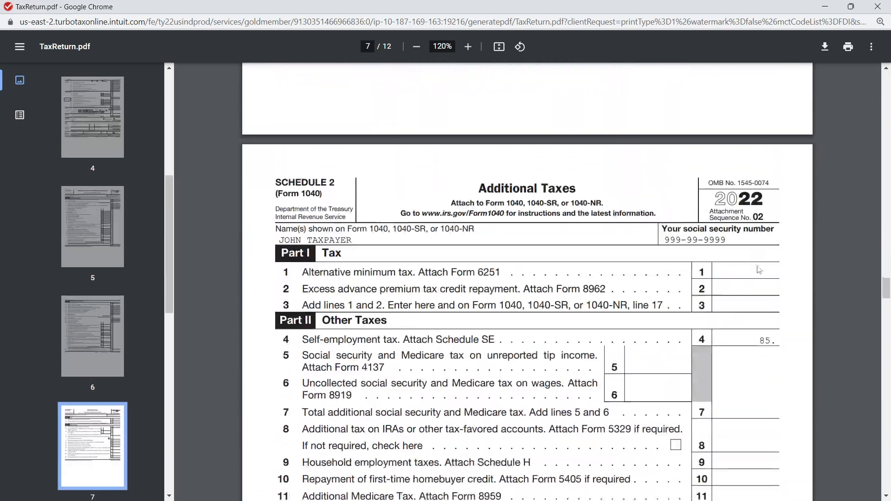
Examine Schedule C's income, expenses, net profit and cost of goods sold lines, through the vehicle and Other Expenses parts
scroll(757, 271, "down", 20)
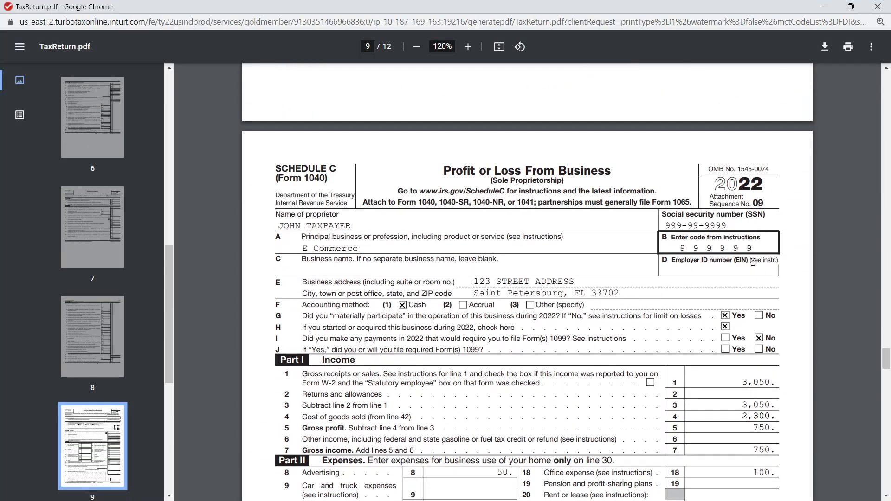
scroll(747, 280, "up", 2)
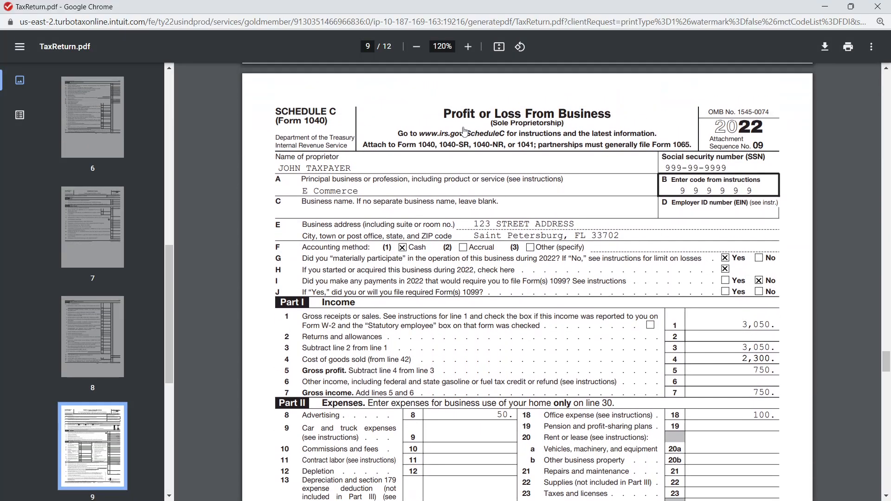
scroll(675, 390, "down", 4)
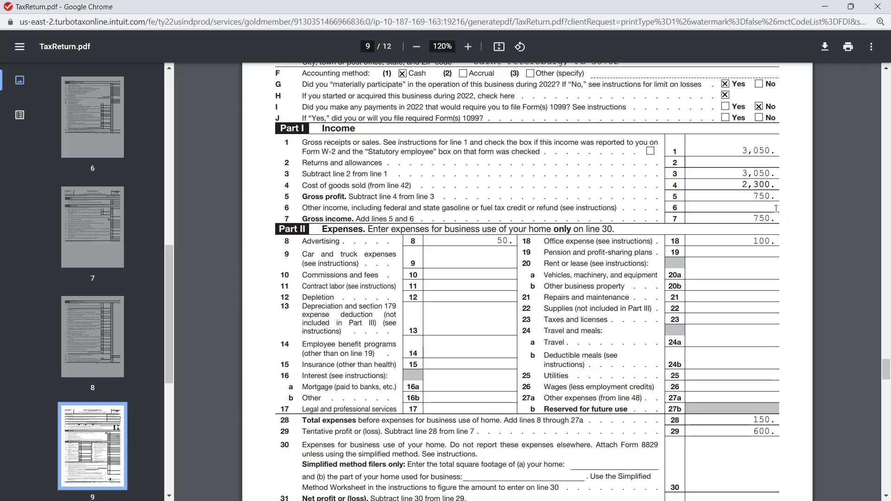
scroll(771, 203, "down", 1)
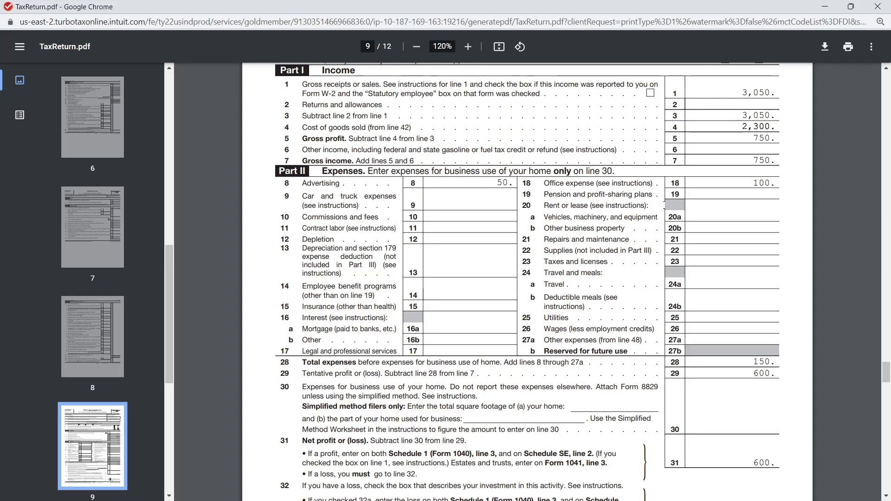
scroll(808, 210, "down", 1)
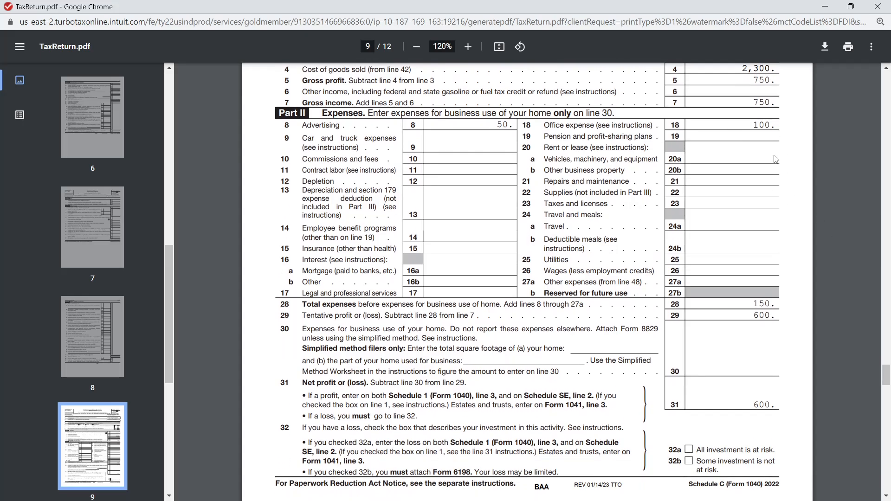
scroll(812, 200, "down", 2)
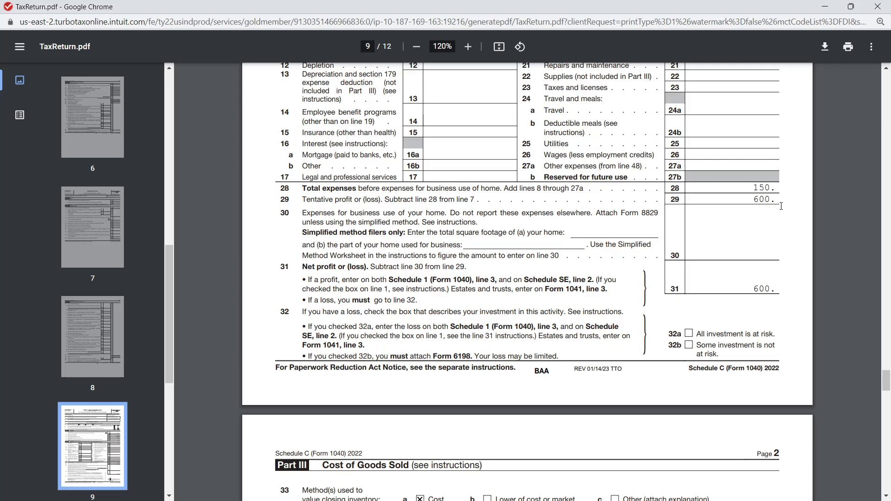
scroll(781, 206, "down", 6)
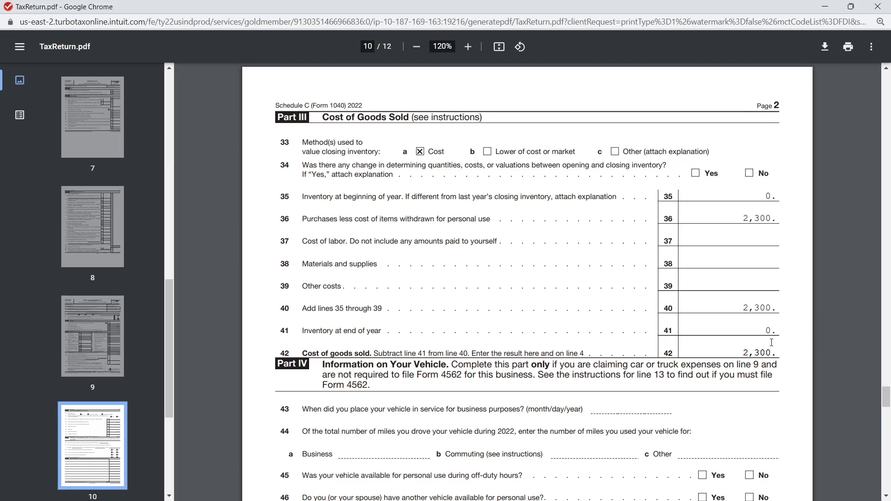
scroll(768, 348, "down", 3)
scroll(768, 349, "down", 2)
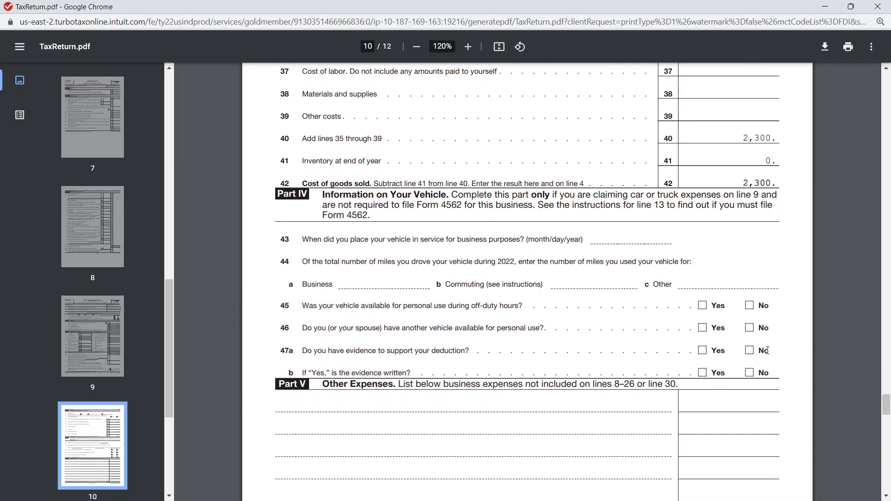
scroll(319, 296, "down", 1)
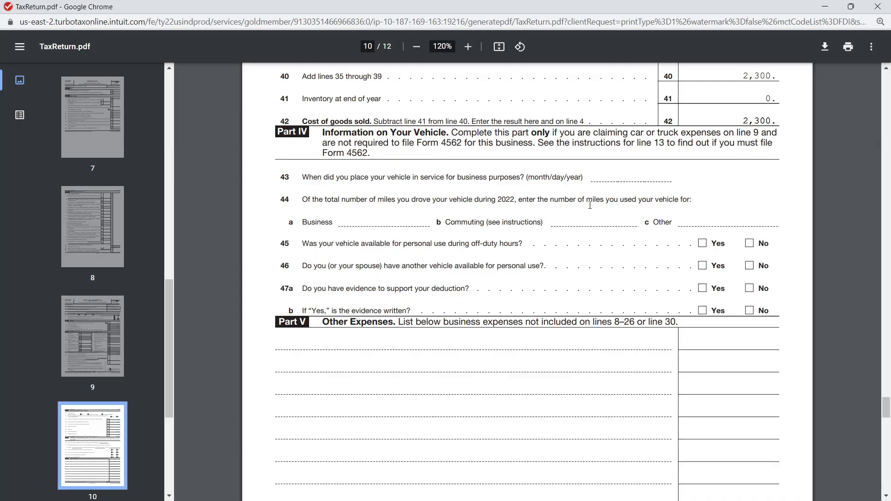
Compare Schedule C's Part V Other Expenses section with the Part II expense lines, including other expenses on line 27a and net profit
scroll(576, 207, "down", 1)
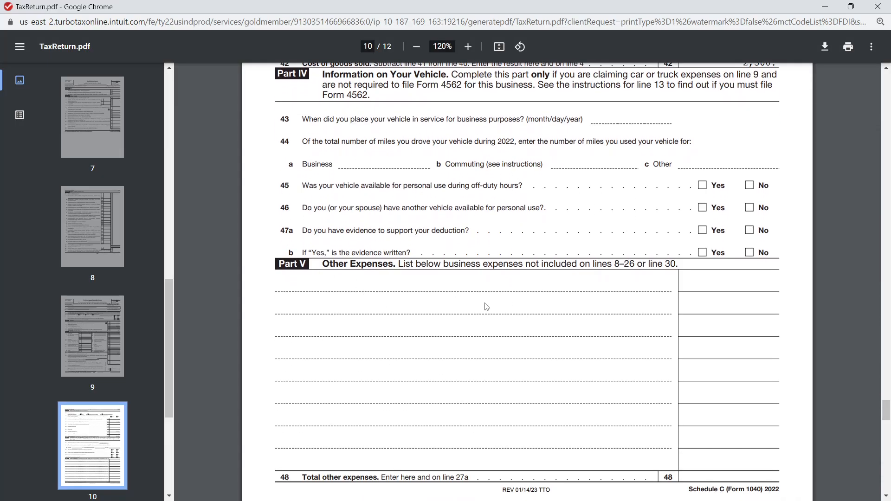
scroll(480, 294, "down", 1)
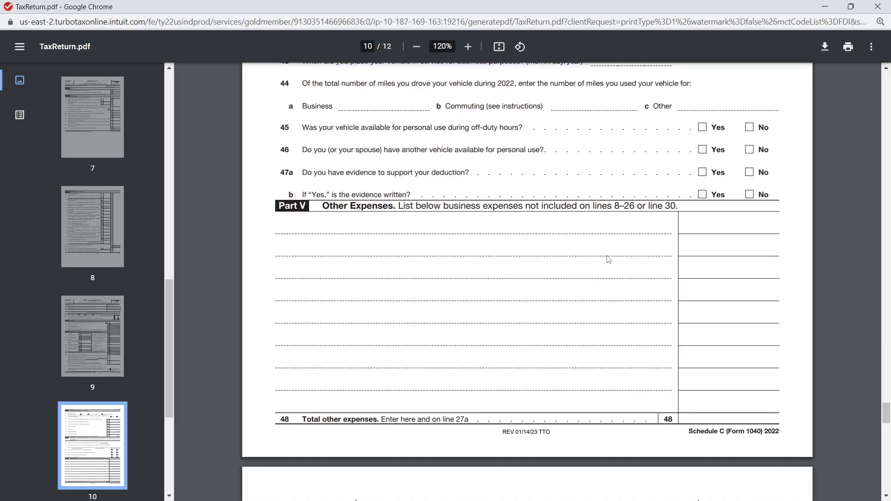
scroll(638, 319, "up", 15)
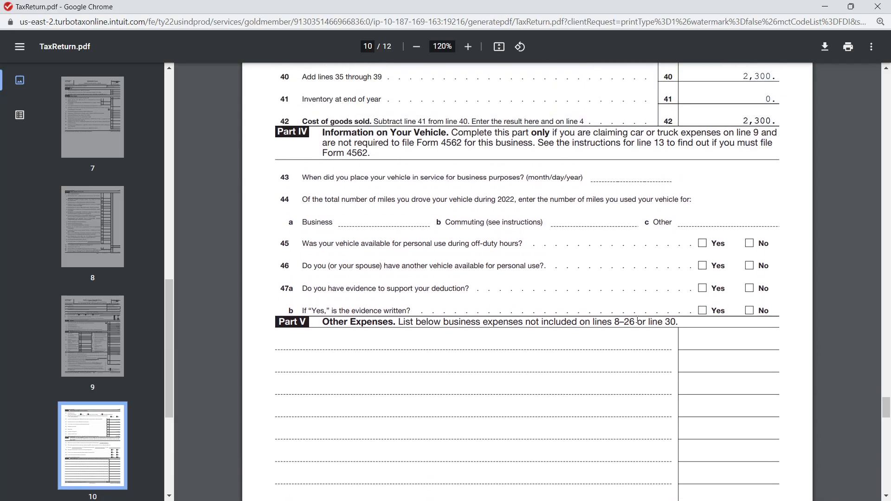
scroll(637, 322, "up", 1)
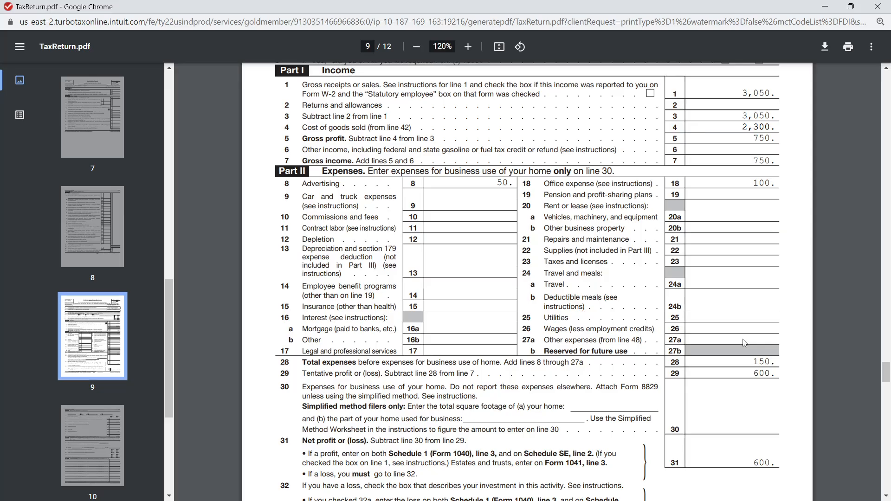
scroll(744, 343, "down", 18)
scroll(746, 337, "down", 1)
scroll(747, 337, "up", 1)
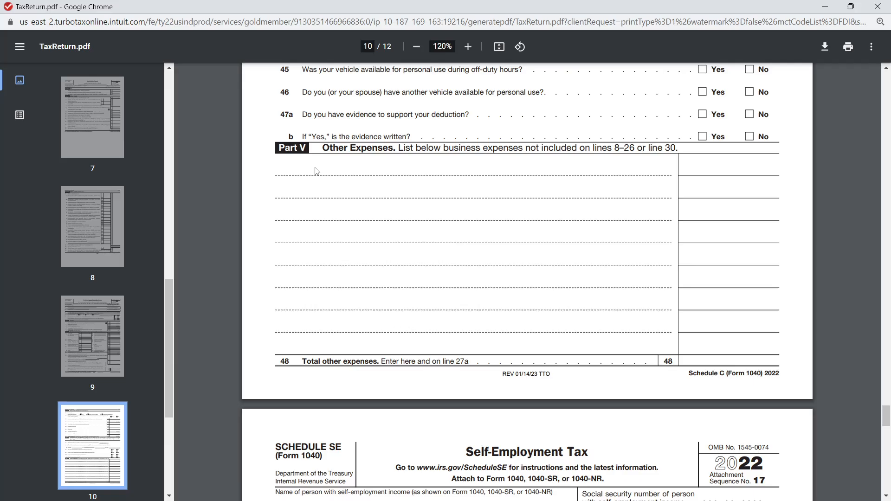
scroll(469, 277, "up", 5)
scroll(449, 275, "up", 13)
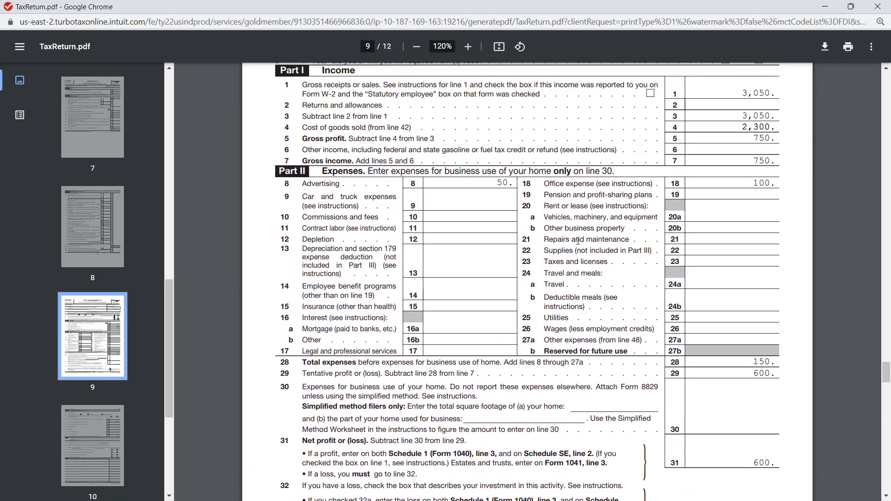
scroll(568, 204, "down", 15)
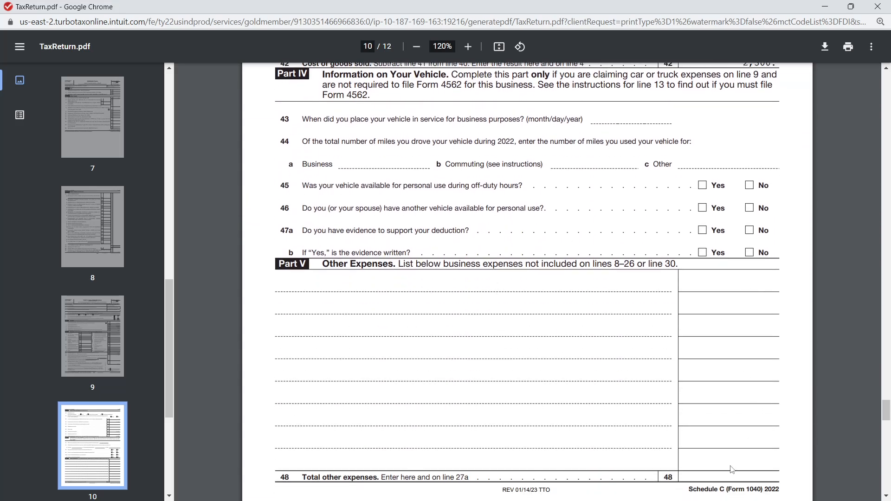
scroll(750, 454, "up", 10)
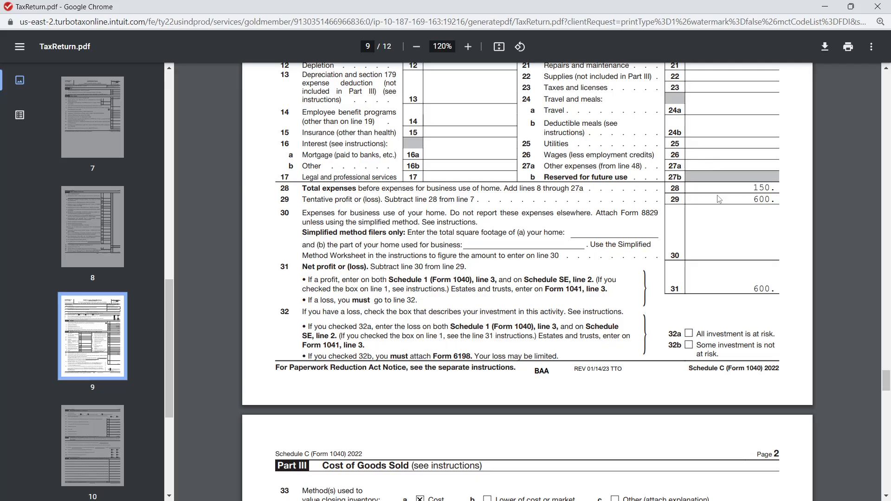
scroll(720, 222, "up", 2)
scroll(696, 232, "down", 7)
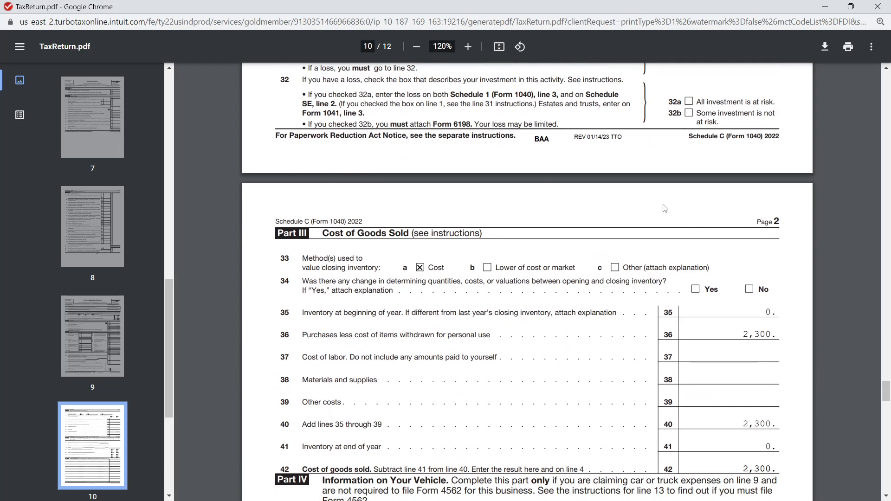
Examine Schedule SE's net earnings, Social Security wage limit, self-employment tax and one-half deduction lines, through the optional methods in Part II
scroll(683, 204, "down", 13)
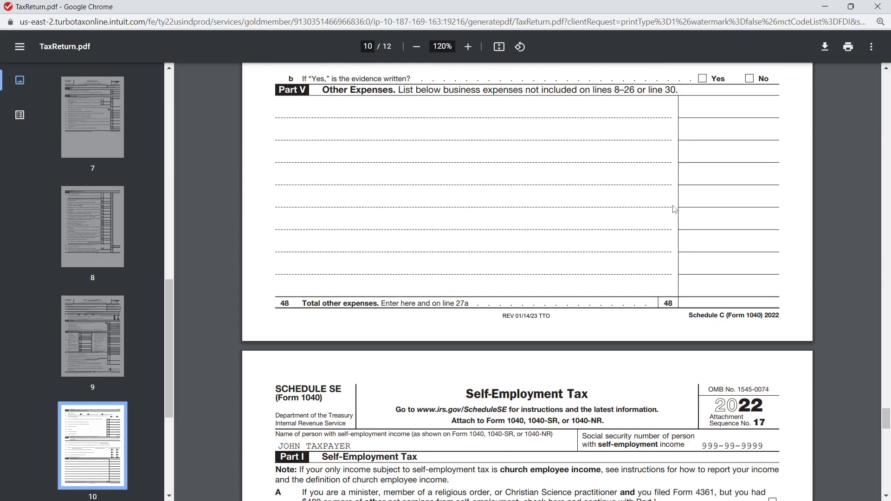
scroll(674, 225, "down", 4)
scroll(675, 225, "down", 3)
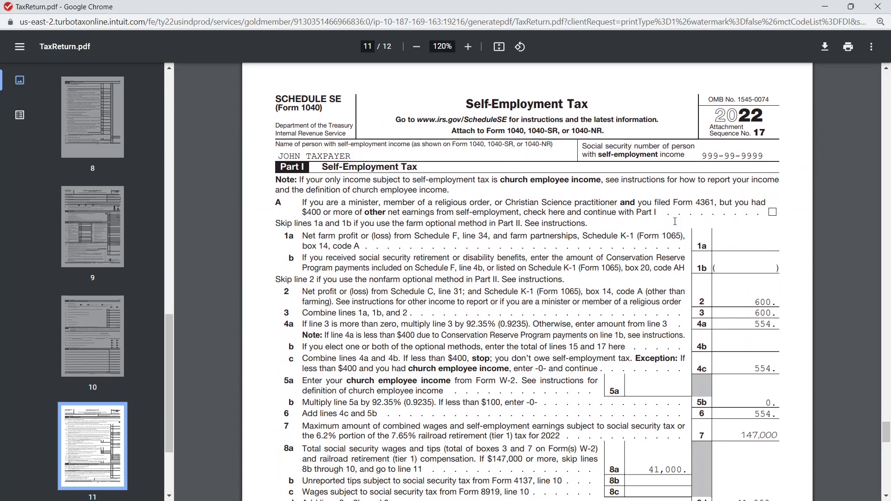
scroll(675, 222, "down", 2)
scroll(550, 109, "up", 2)
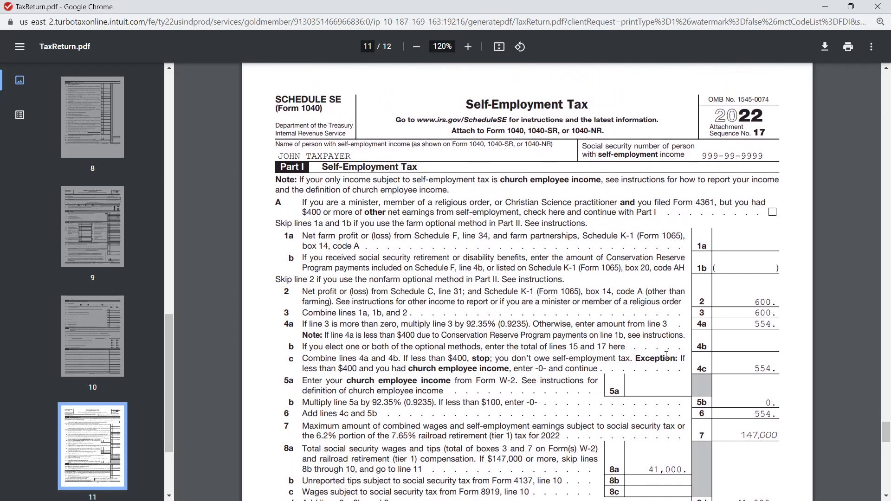
scroll(667, 354, "down", 2)
scroll(697, 366, "up", 1)
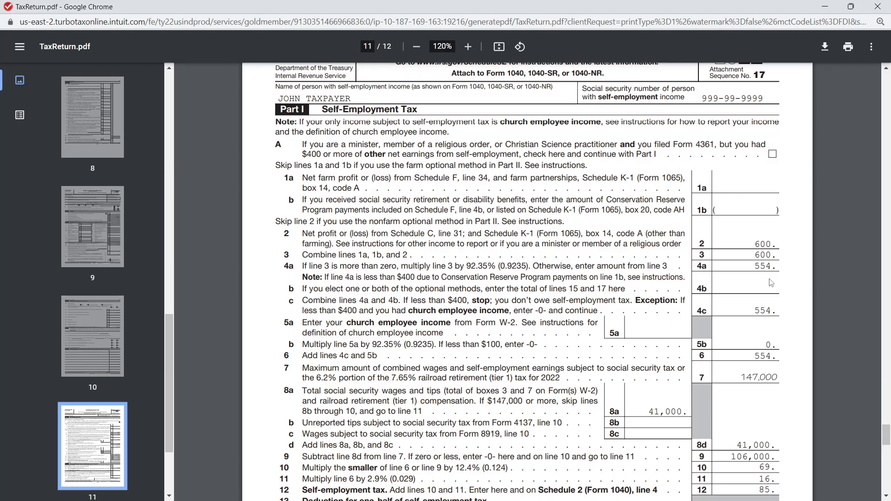
scroll(771, 283, "down", 1)
scroll(814, 323, "down", 1)
scroll(809, 336, "up", 1)
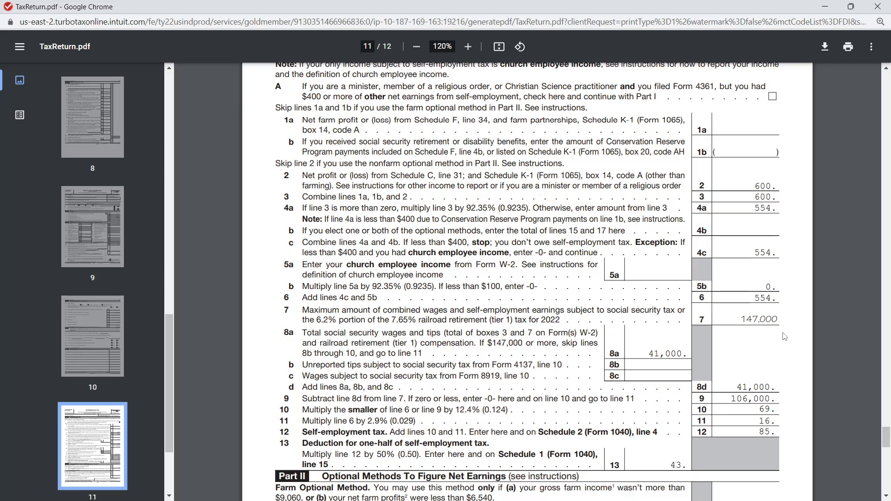
scroll(771, 318, "down", 1)
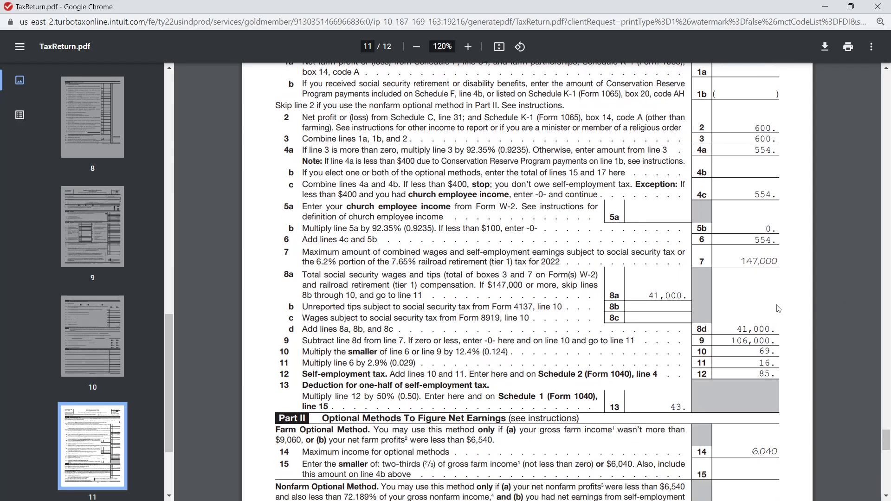
scroll(779, 309, "down", 1)
scroll(781, 304, "down", 1)
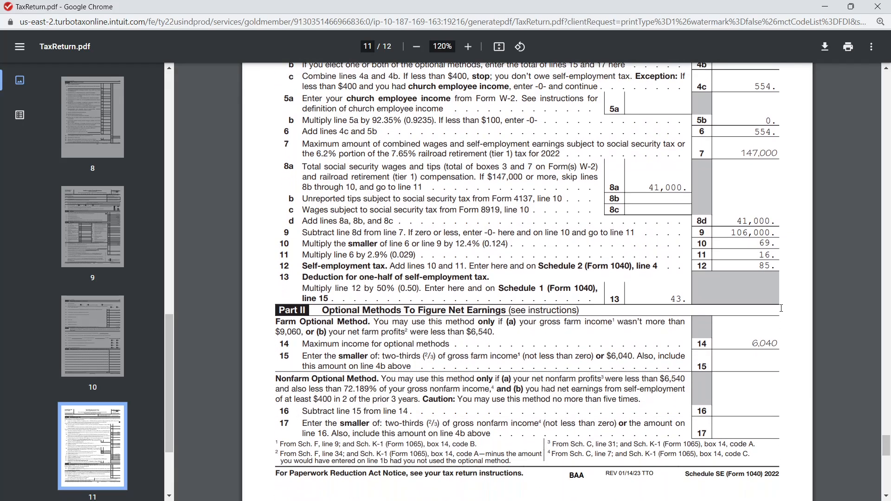
scroll(790, 310, "up", 7)
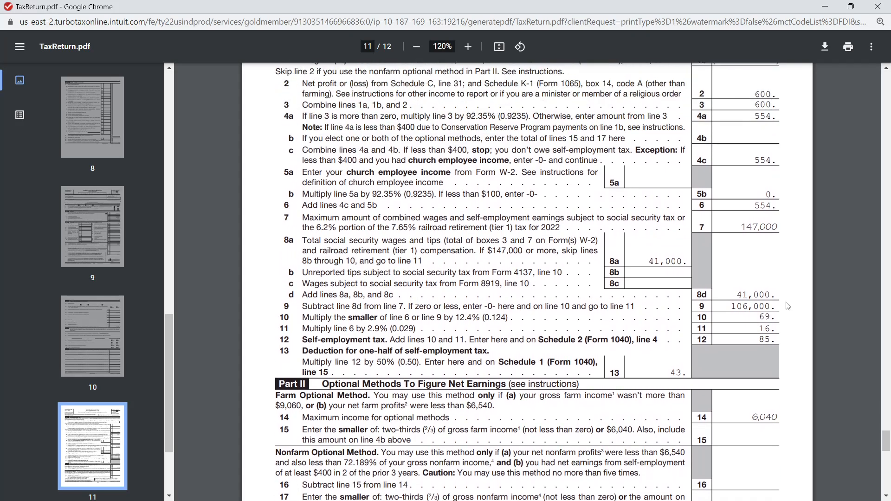
Go back to Schedule 1 and examine the business income on line 3 and the adjustments for self-employment tax and student loan interest
scroll(732, 331, "up", 14)
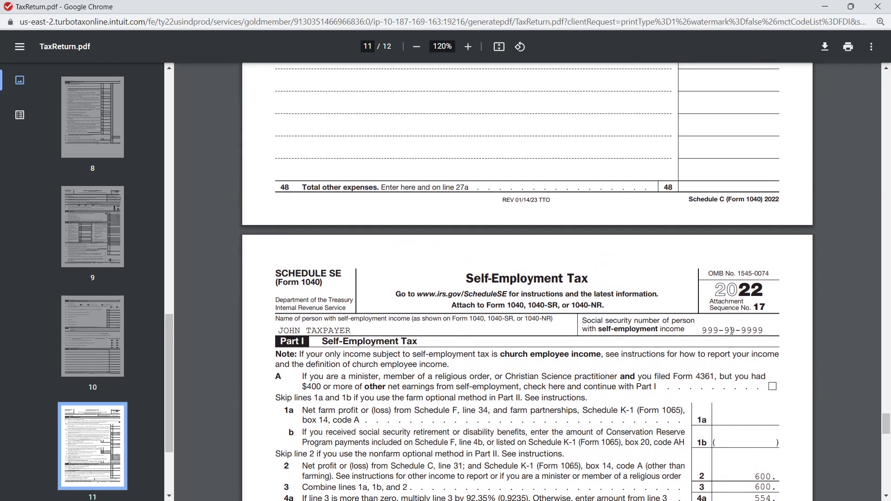
scroll(735, 335, "up", 15)
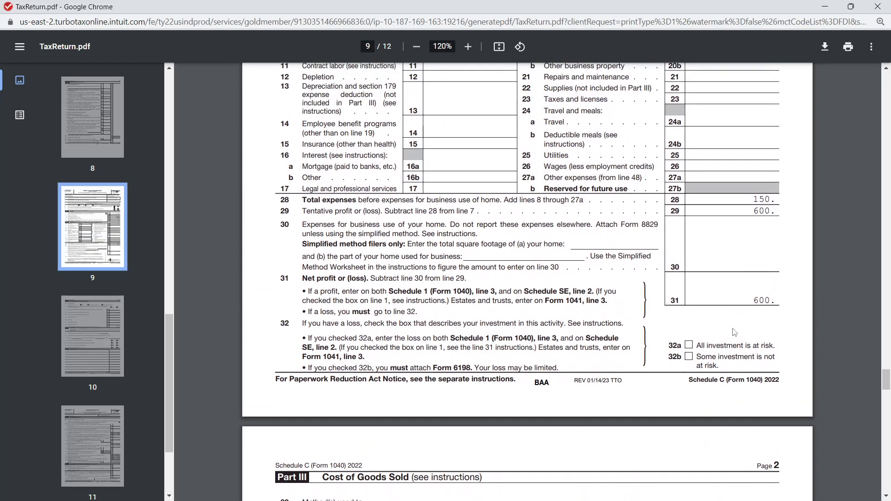
scroll(732, 330, "up", 15)
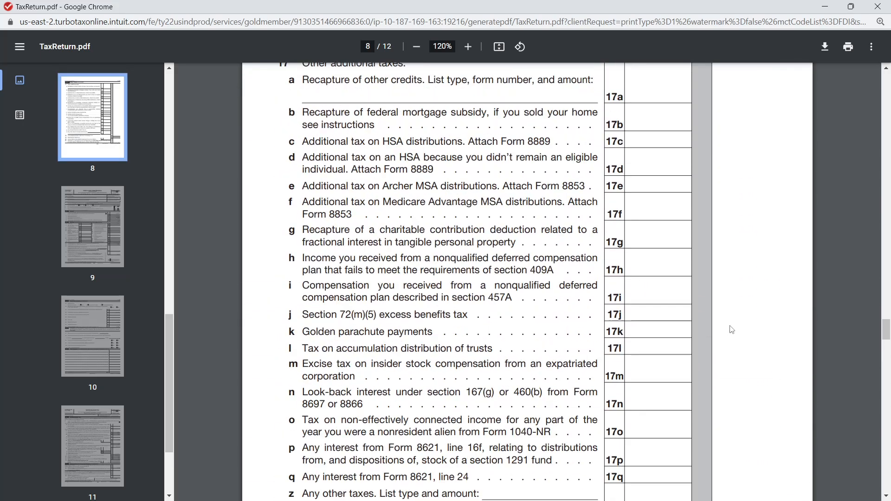
scroll(732, 325, "up", 15)
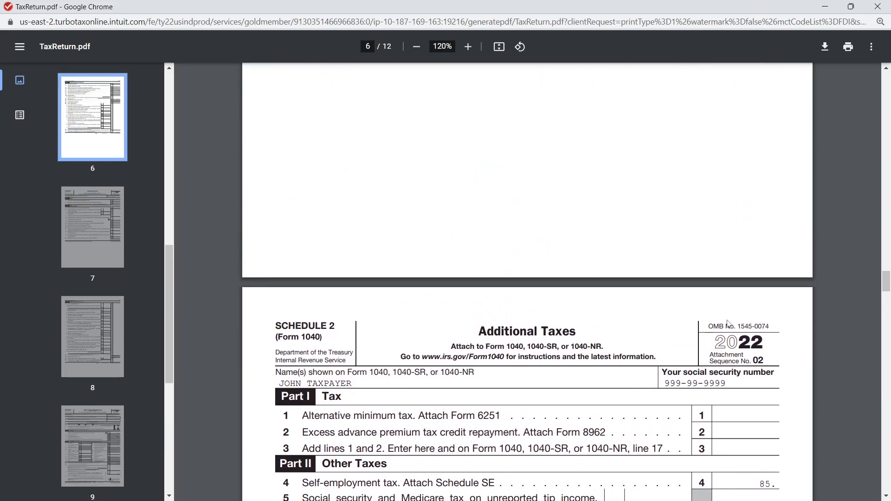
scroll(737, 320, "up", 8)
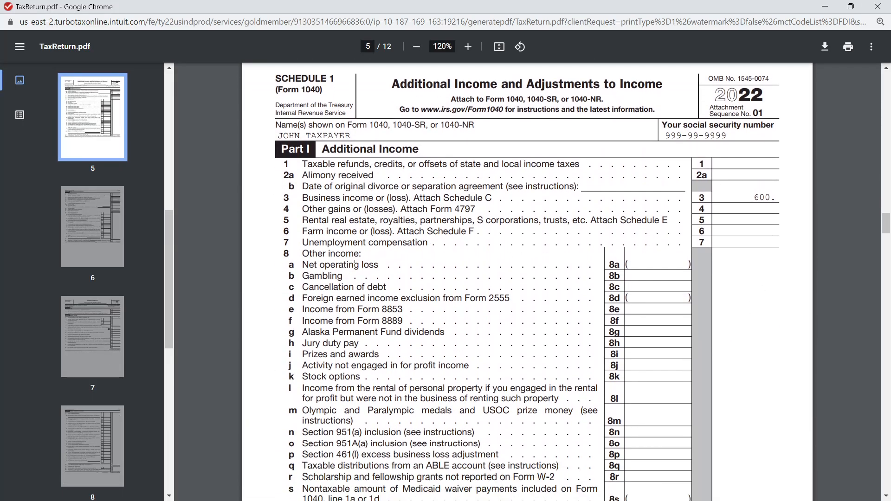
scroll(467, 191, "down", 3)
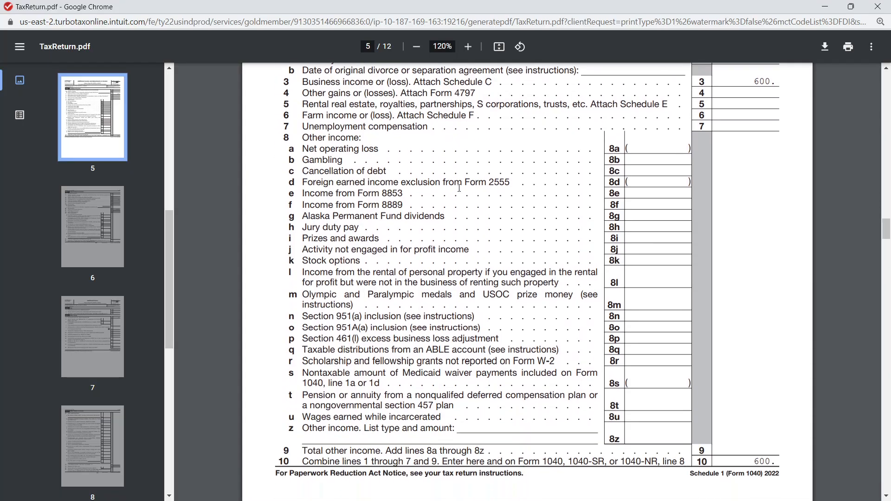
scroll(475, 190, "down", 9)
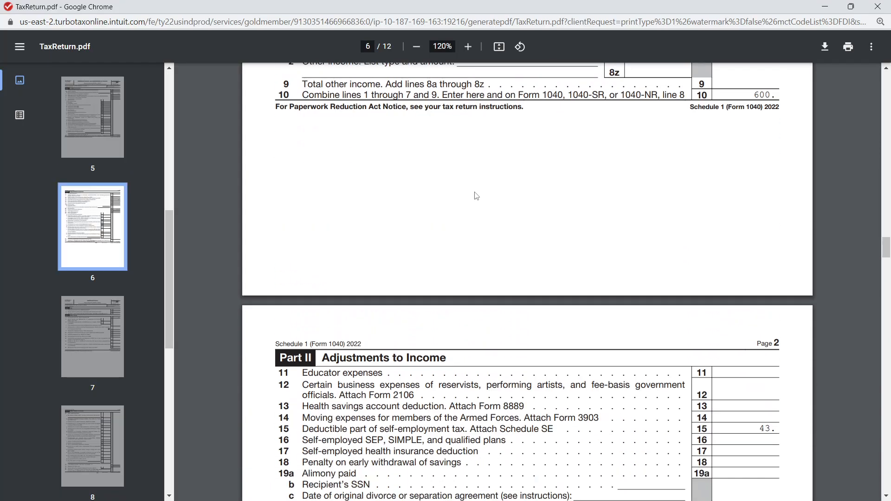
scroll(478, 188, "down", 3)
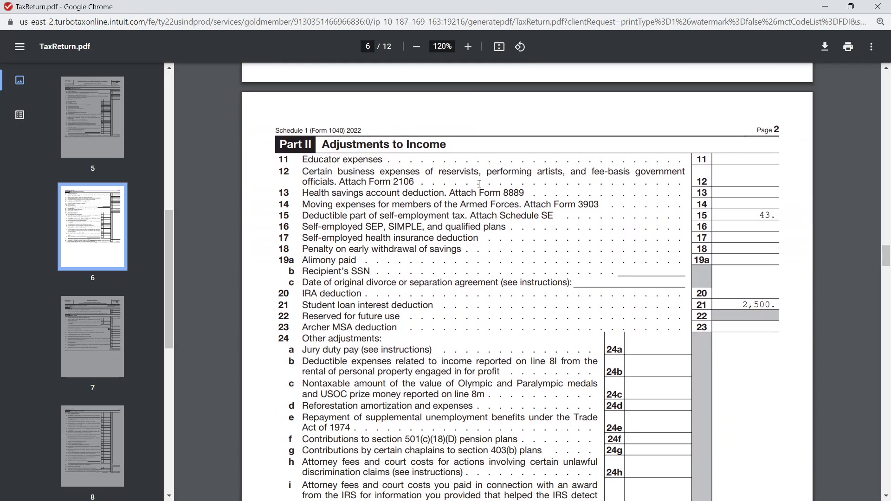
scroll(407, 238, "down", 1)
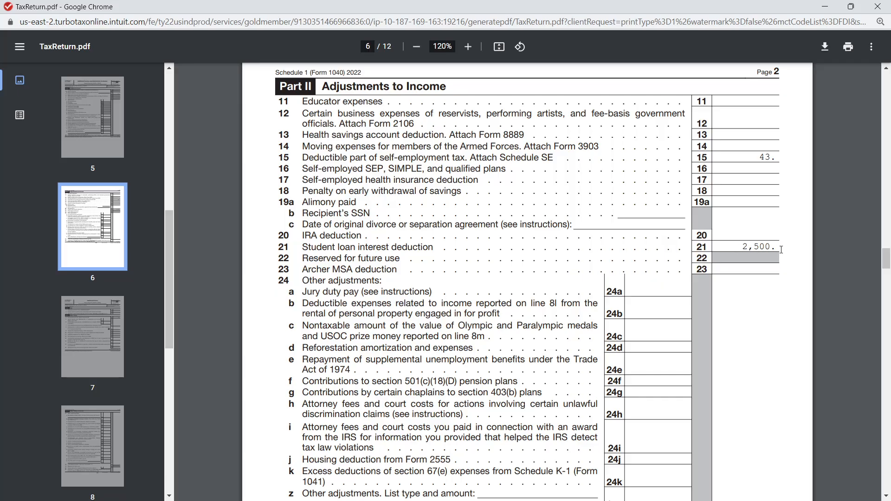
scroll(758, 264, "up", 10)
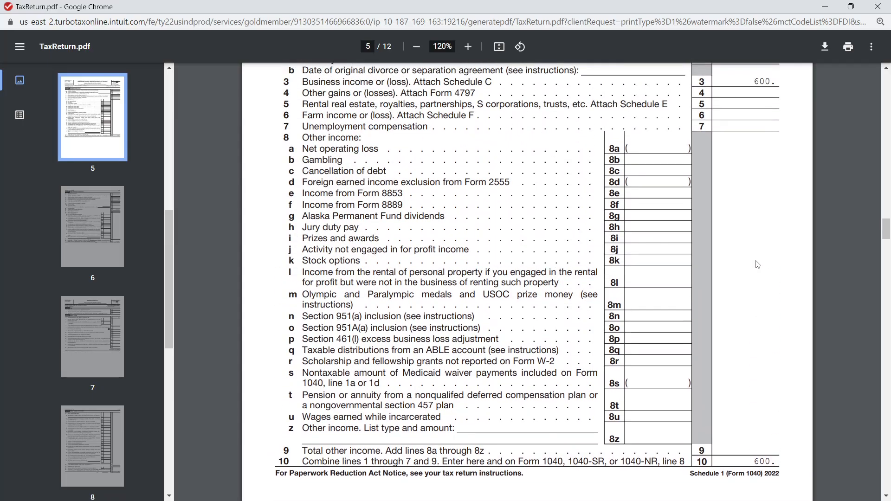
scroll(758, 264, "up", 3)
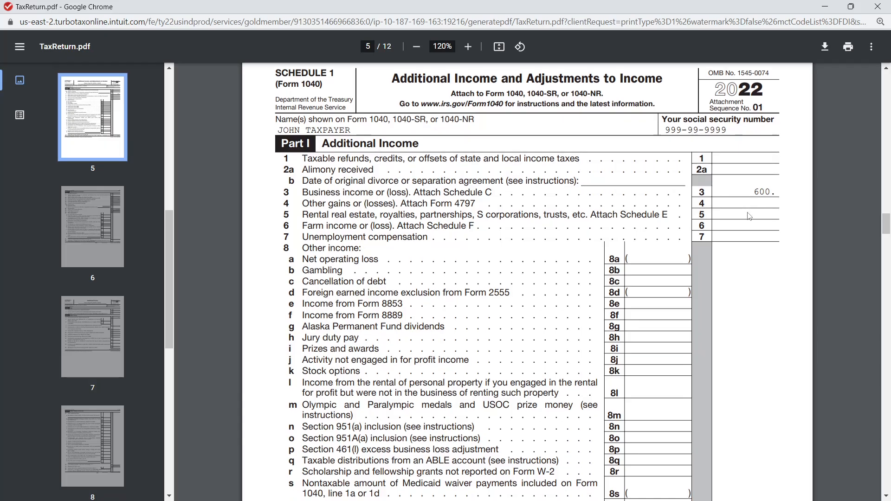
scroll(774, 206, "down", 12)
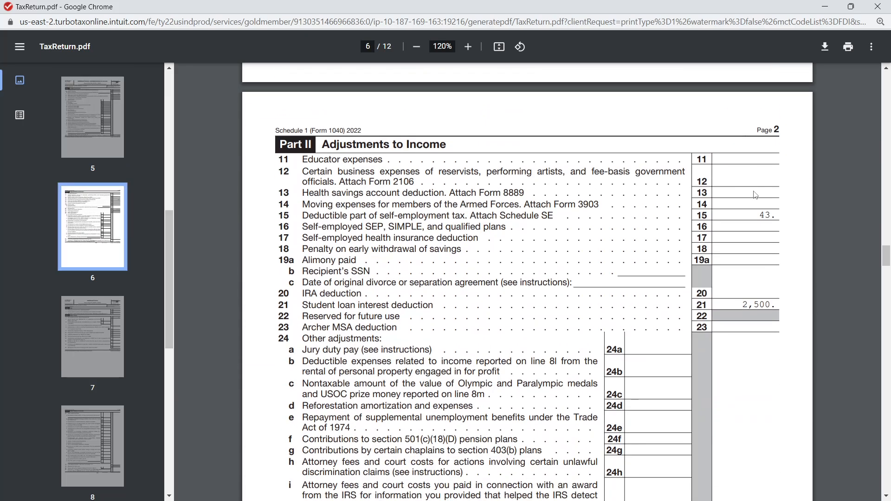
scroll(430, 205, "down", 2)
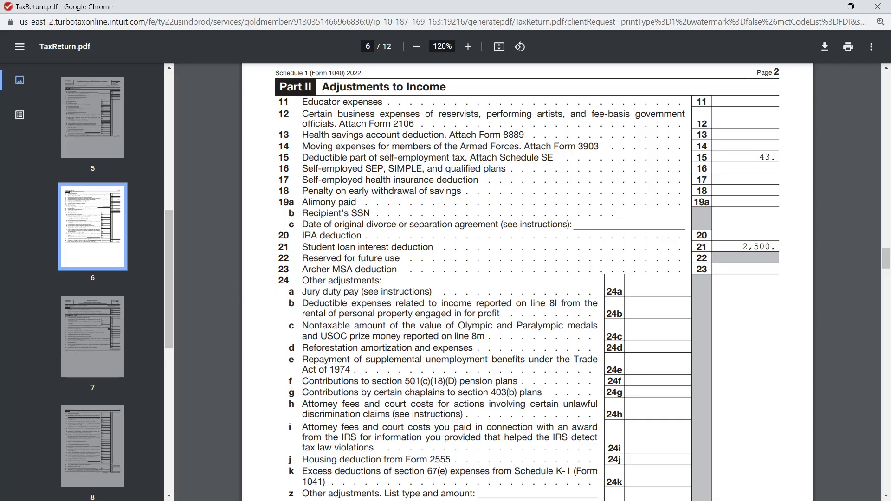
Examine Schedule 2's Part I and Part II, checking the self-employment tax carried from Schedule SE to line 4
scroll(545, 157, "down", 15)
scroll(547, 157, "down", 1)
scroll(549, 205, "up", 1)
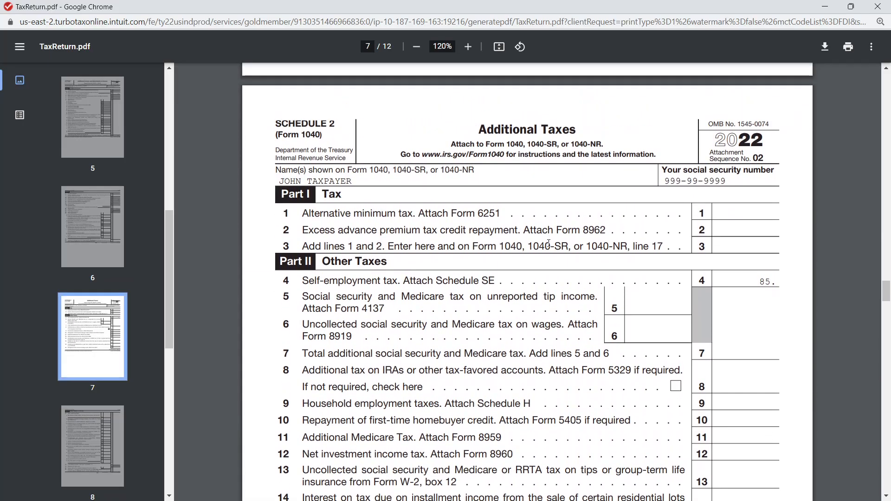
scroll(548, 245, "down", 1)
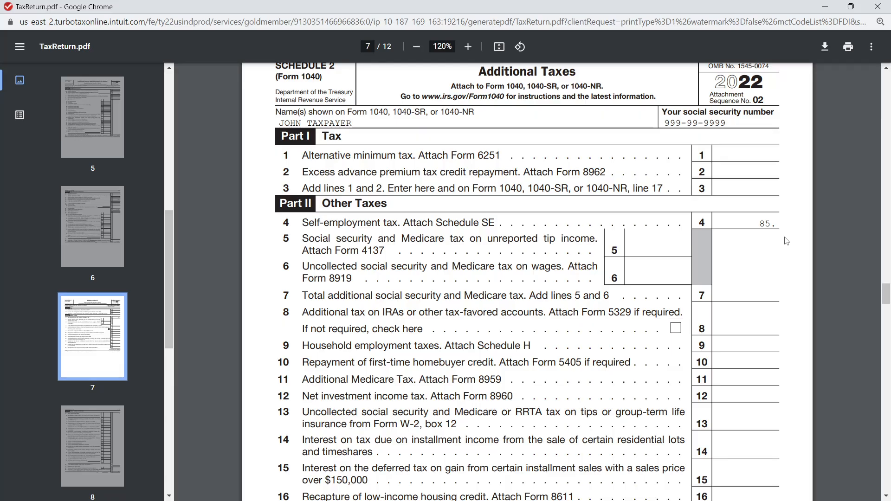
scroll(783, 219, "up", 1)
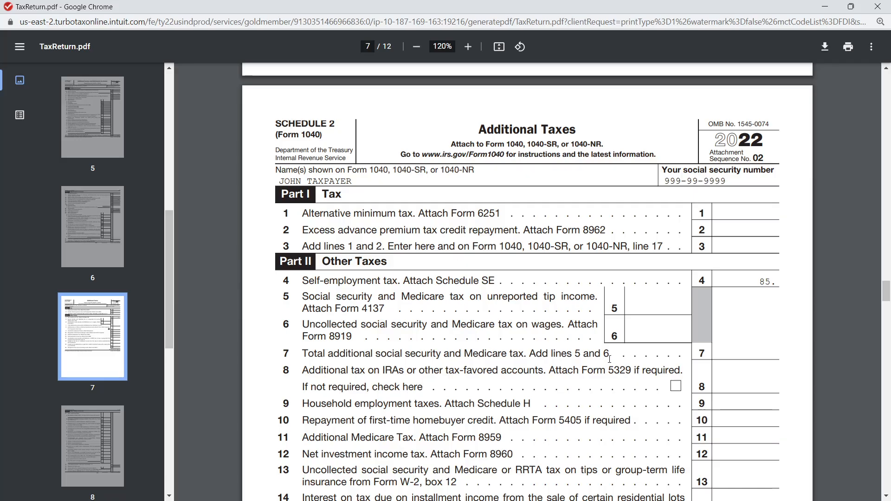
scroll(611, 359, "down", 3)
scroll(635, 339, "up", 2)
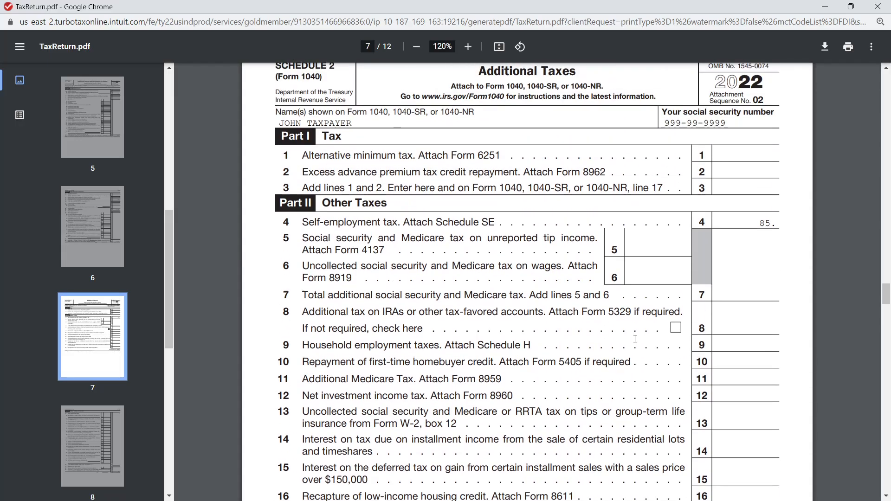
scroll(635, 339, "up", 1)
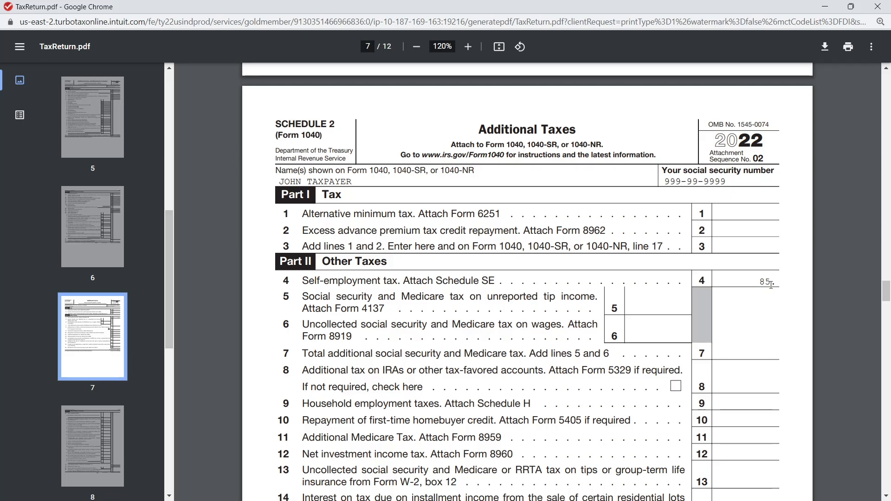
Go back to Form 1040 and examine page 2's other taxes, total tax, payments and refund lines against page 1's income, adjustments and deductions
scroll(768, 292, "up", 20)
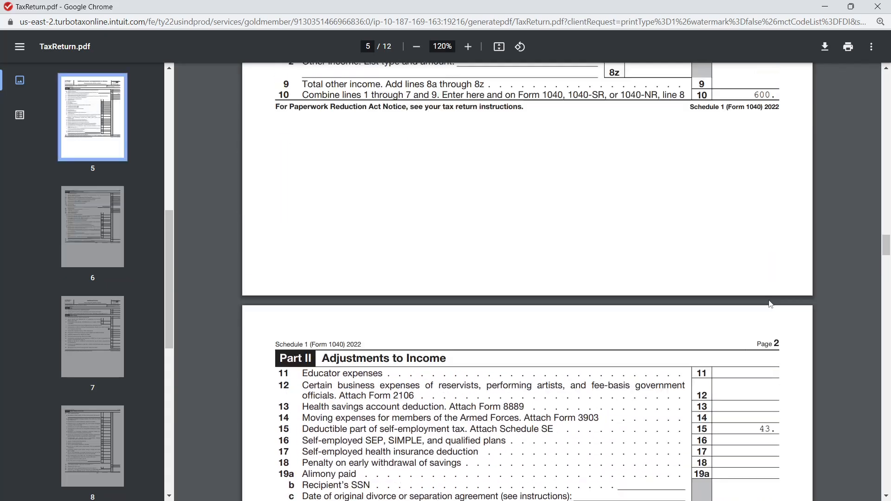
scroll(767, 303, "up", 15)
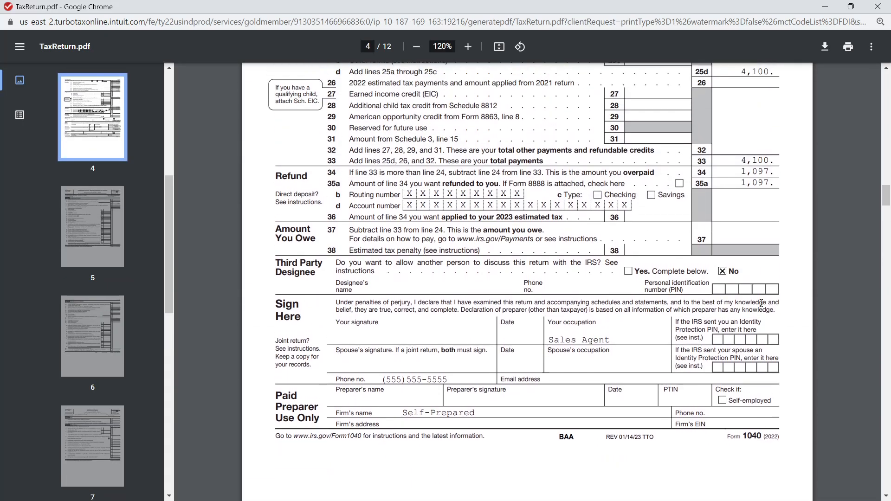
scroll(761, 303, "up", 3)
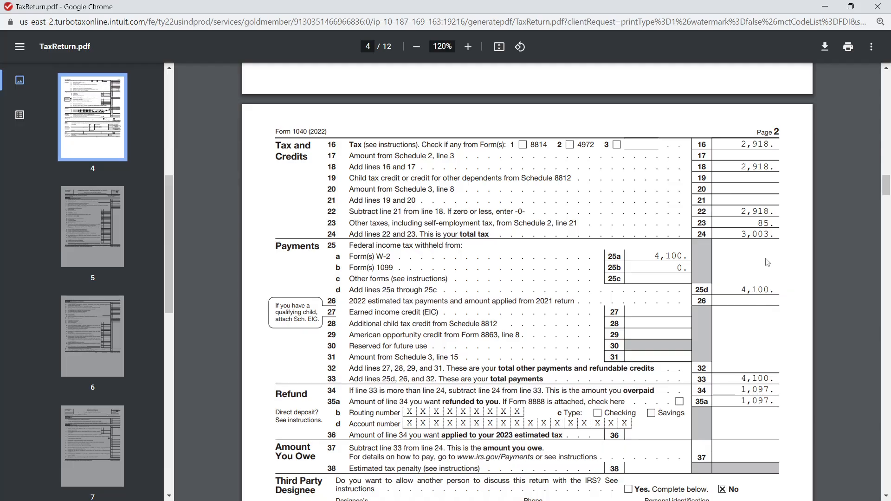
scroll(762, 303, "up", 7)
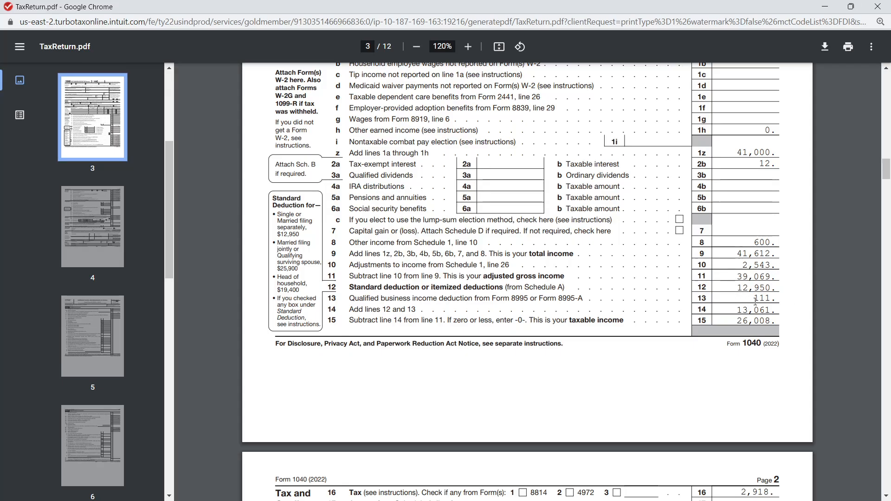
scroll(760, 304, "down", 7)
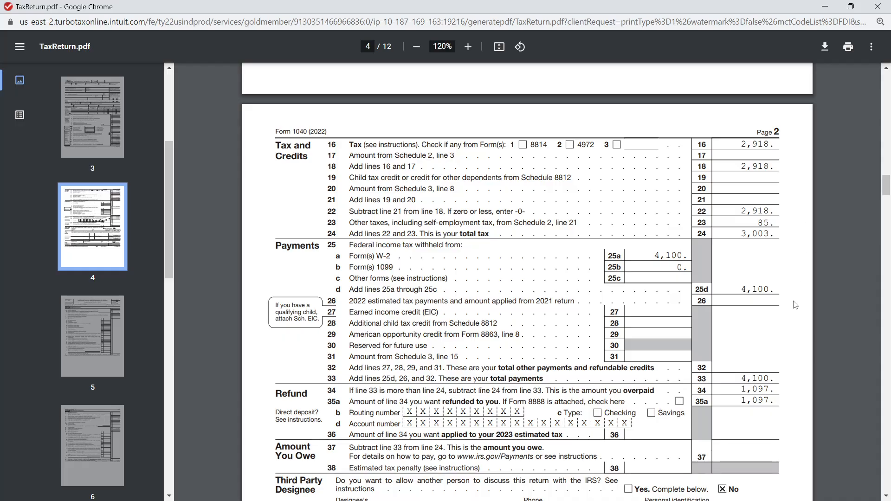
scroll(788, 315, "down", 1)
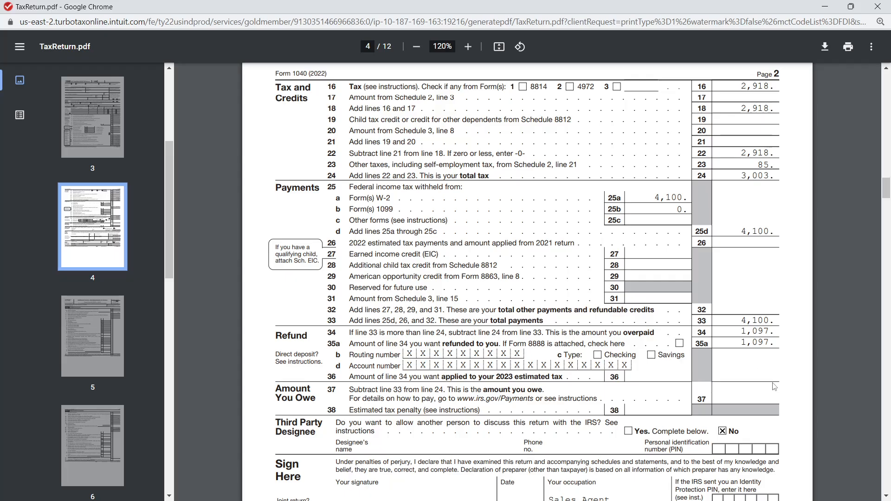
scroll(774, 389, "down", 1)
scroll(773, 388, "up", 8)
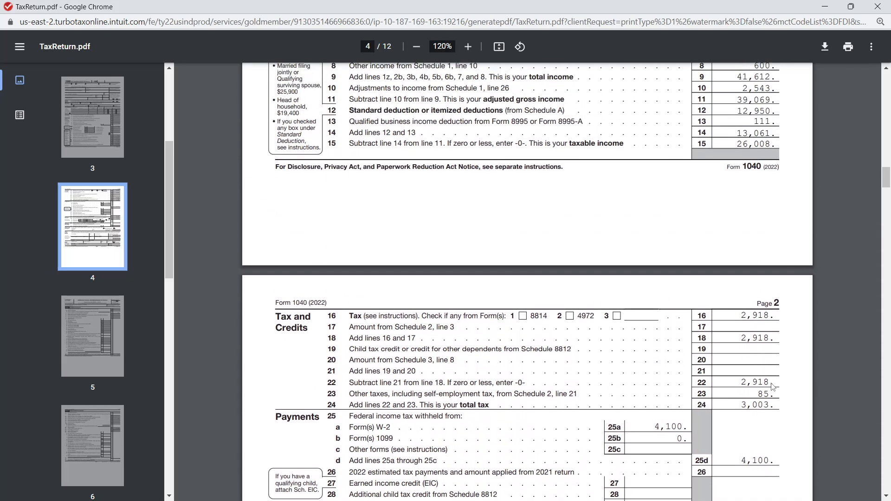
scroll(773, 387, "up", 8)
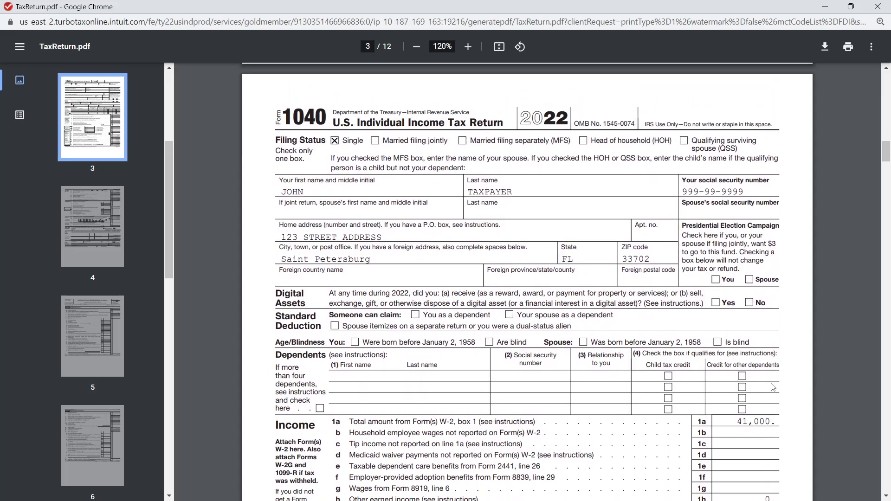
scroll(772, 387, "down", 1)
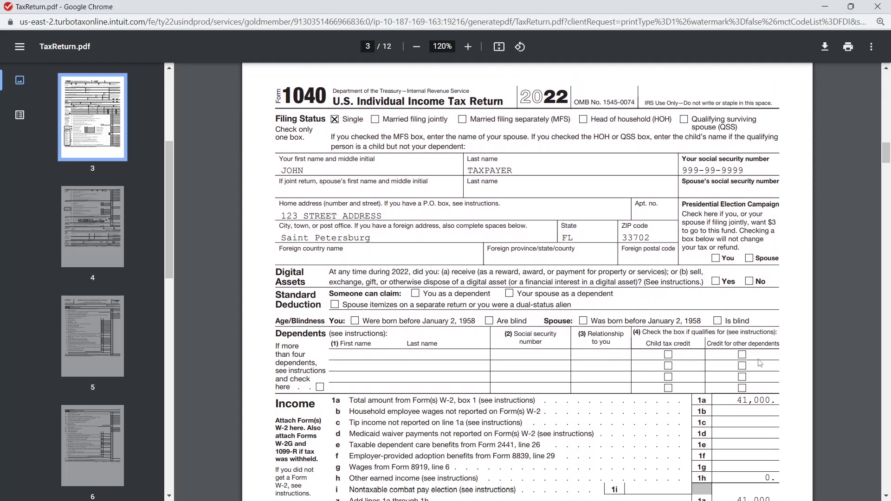